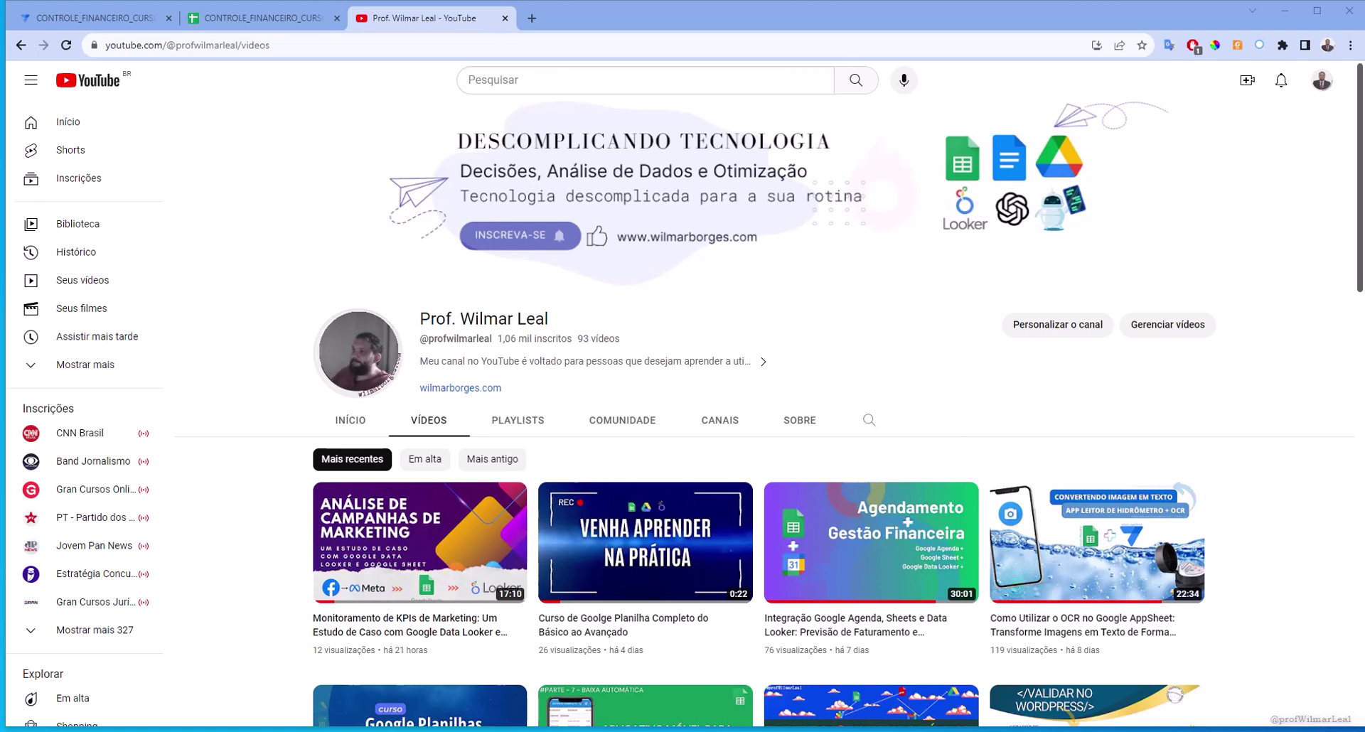
Close the YouTube tab and review CAIXA's DESPESA (366,29) and RECEITA (4.390,25) groups
{"action": "left_click", "coordinate": [505, 18]}
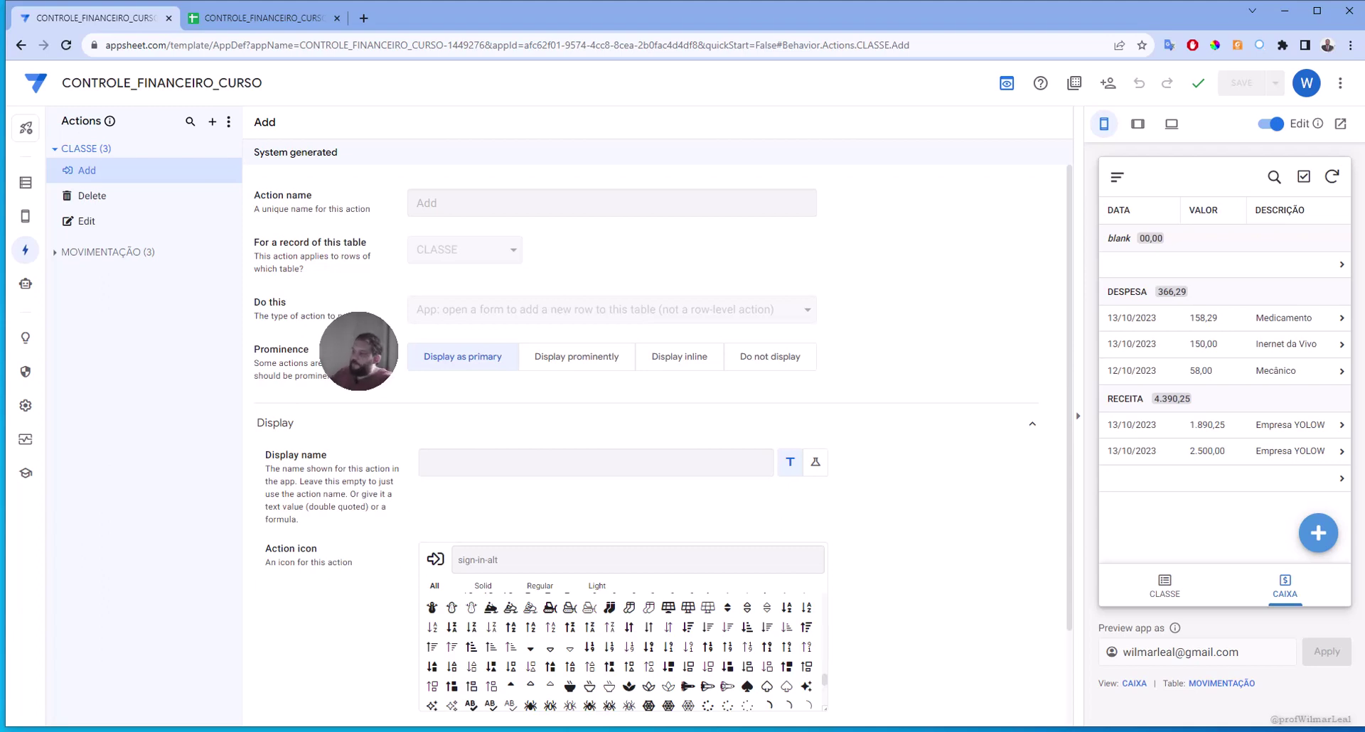
{"action": "mouse_move", "coordinate": [1315, 510]}
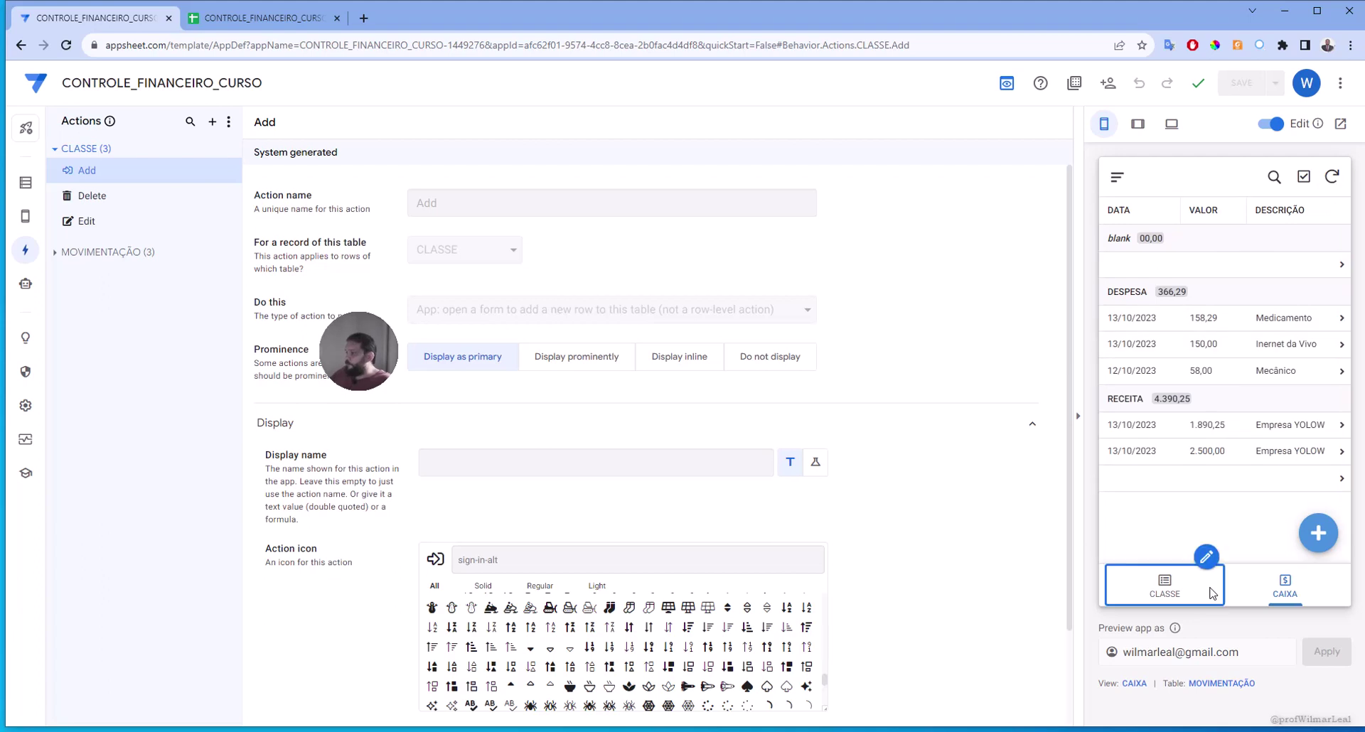
Review the MOVIMENTAÇÃO sheet's transactions in Google Sheets, then return to the AppSheet editor
{"action": "left_click", "coordinate": [274, 19]}
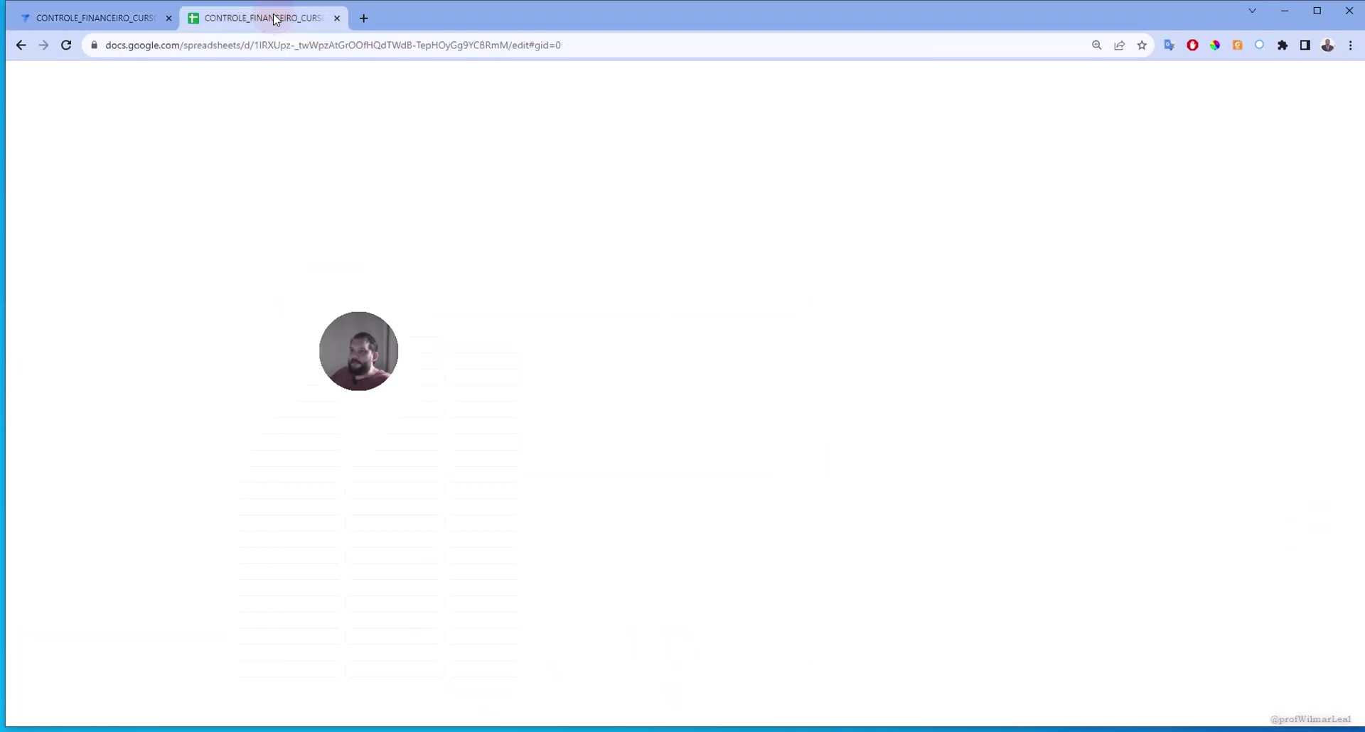
{"action": "left_click", "coordinate": [252, 711]}
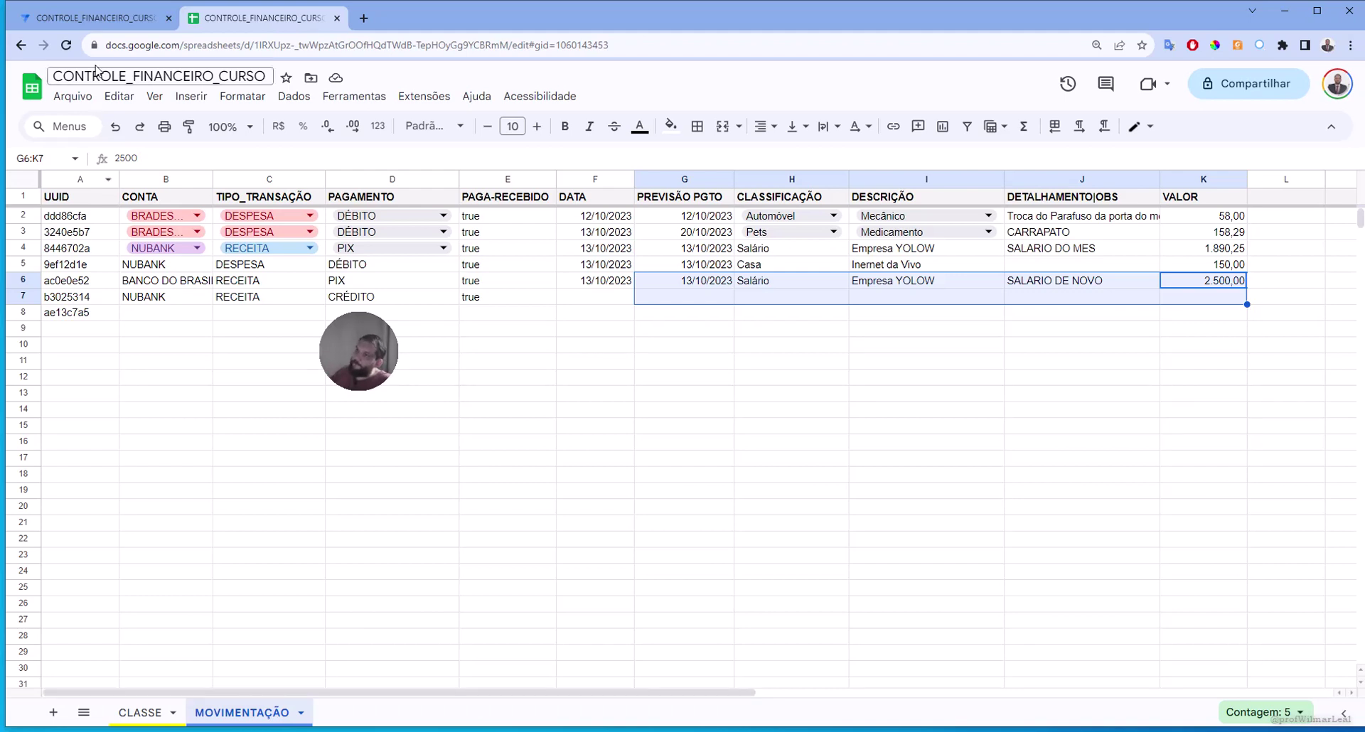
{"action": "left_click", "coordinate": [103, 27]}
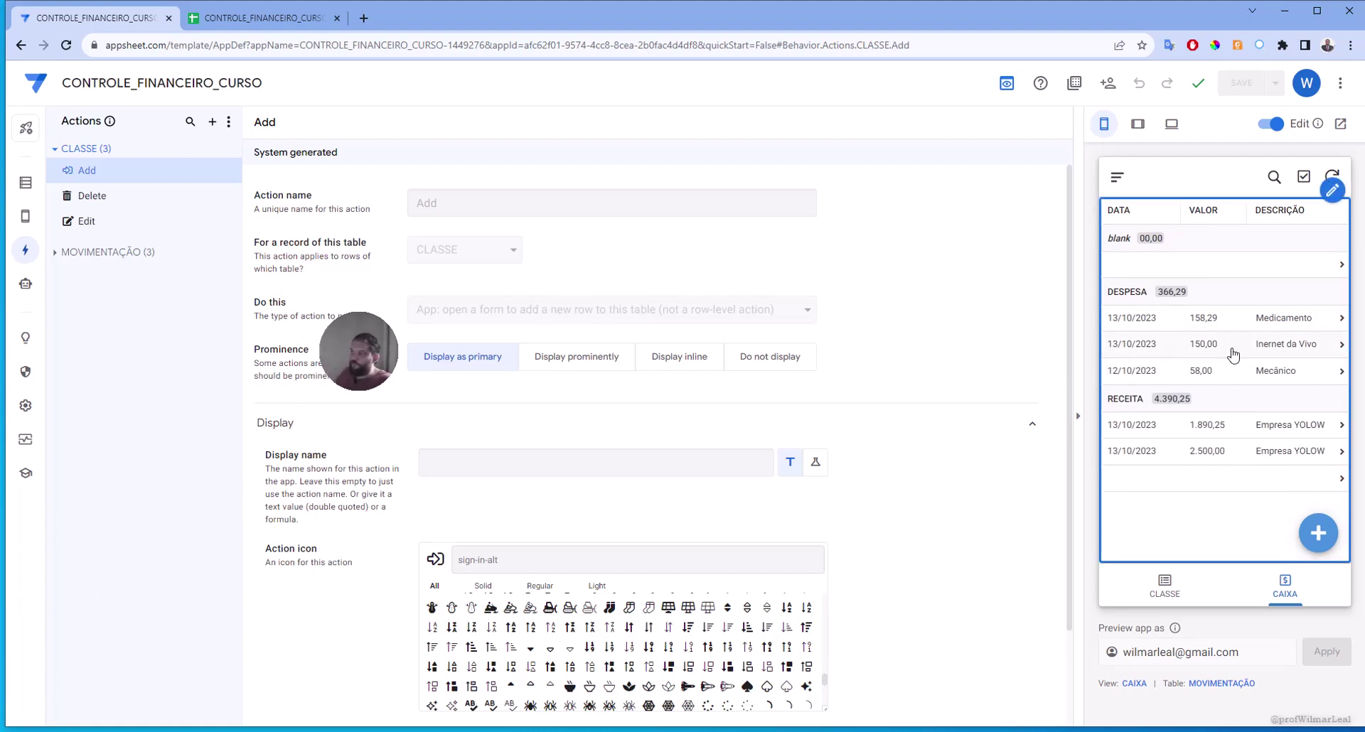
{"action": "left_click", "coordinate": [1214, 514]}
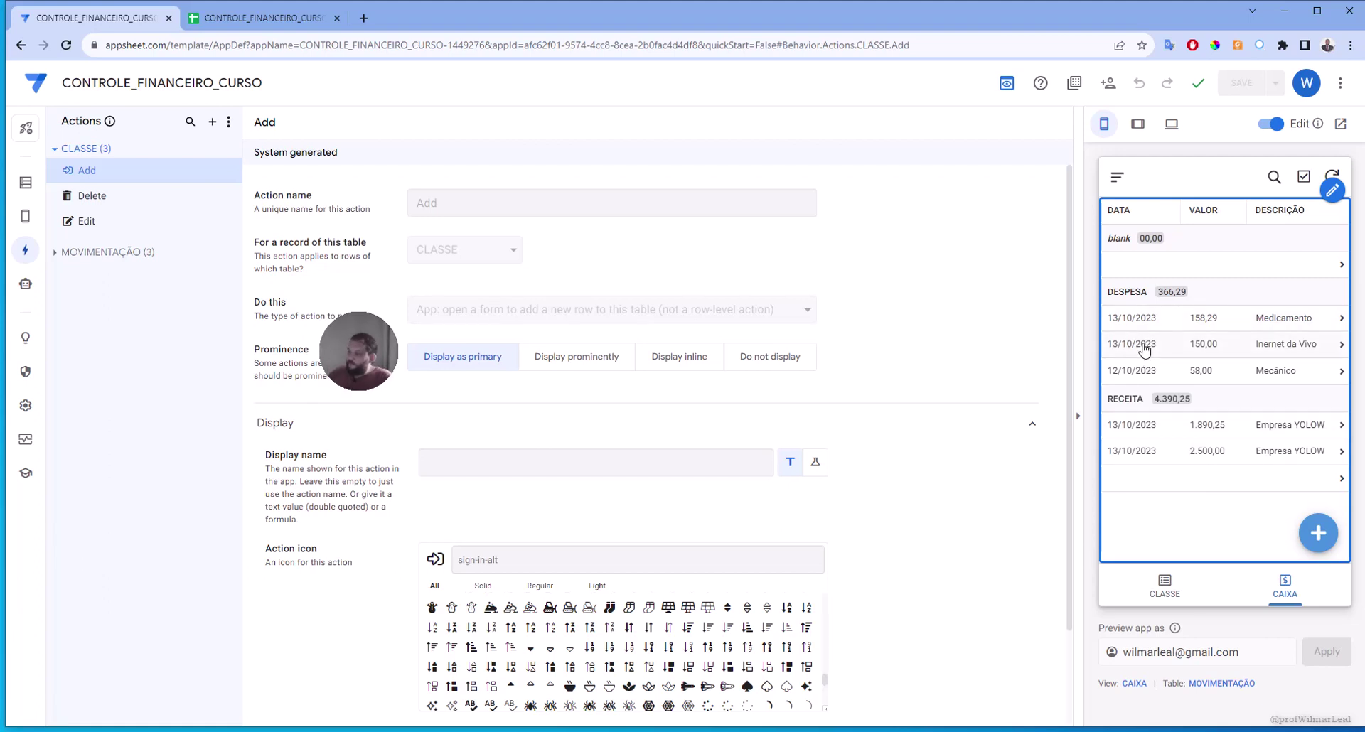
{"action": "left_click", "coordinate": [1319, 533]}
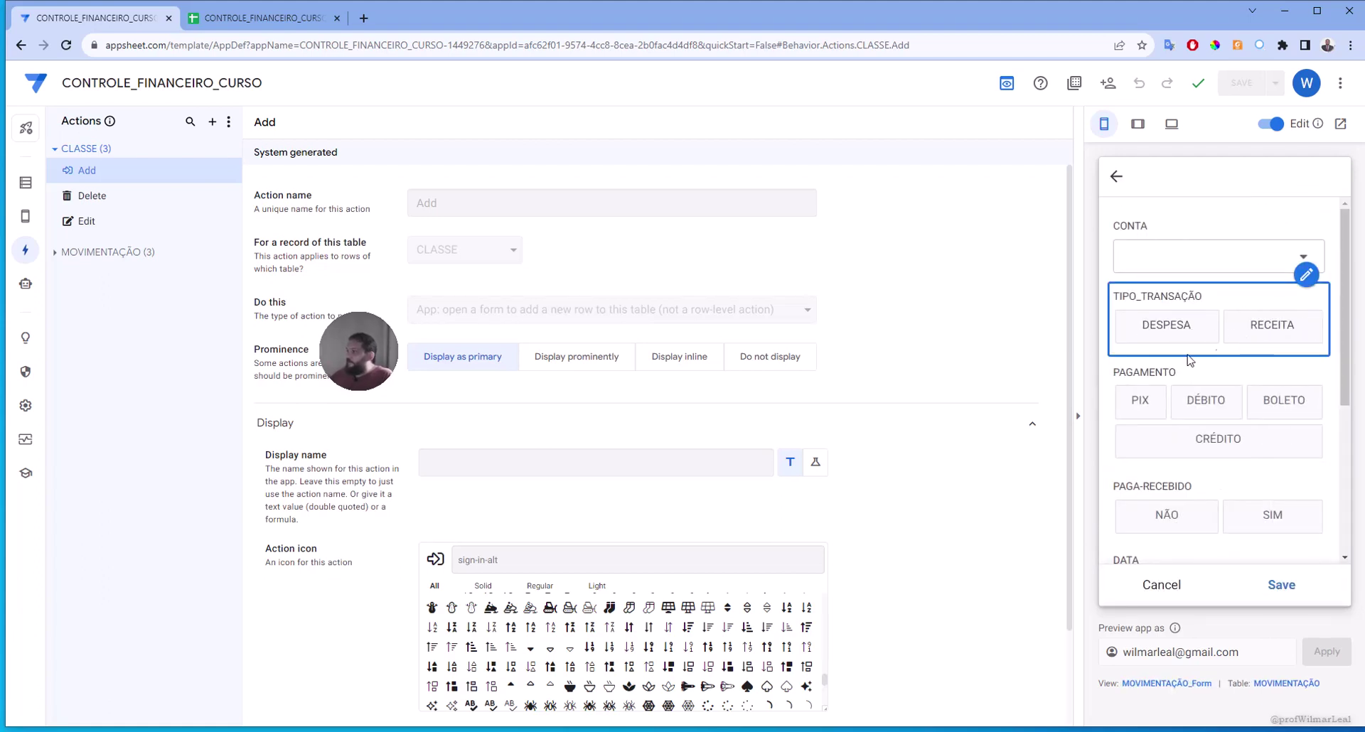
{"action": "scroll", "coordinate": [1189, 361], "scroll_direction": "down", "scroll_amount": 3}
{"action": "scroll", "coordinate": [1189, 370], "scroll_direction": "down", "scroll_amount": 1}
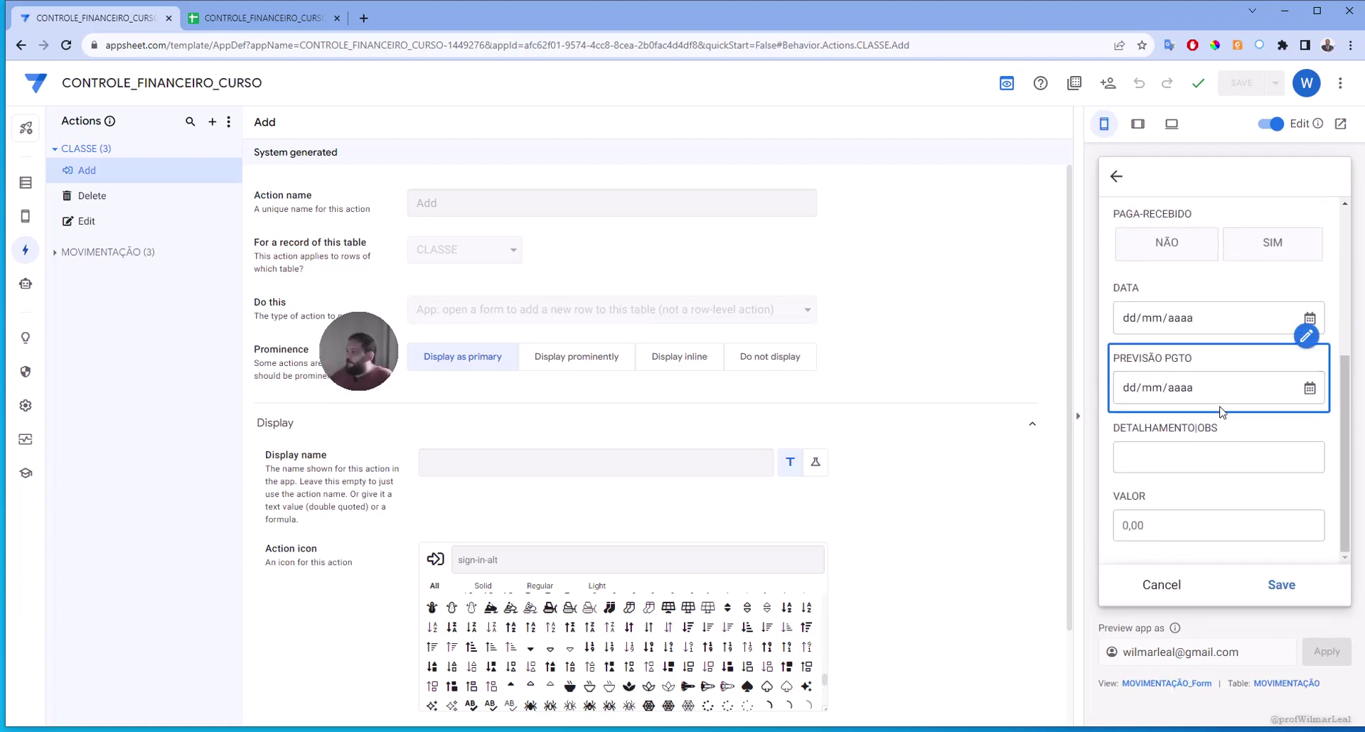
{"action": "left_click", "coordinate": [1161, 585]}
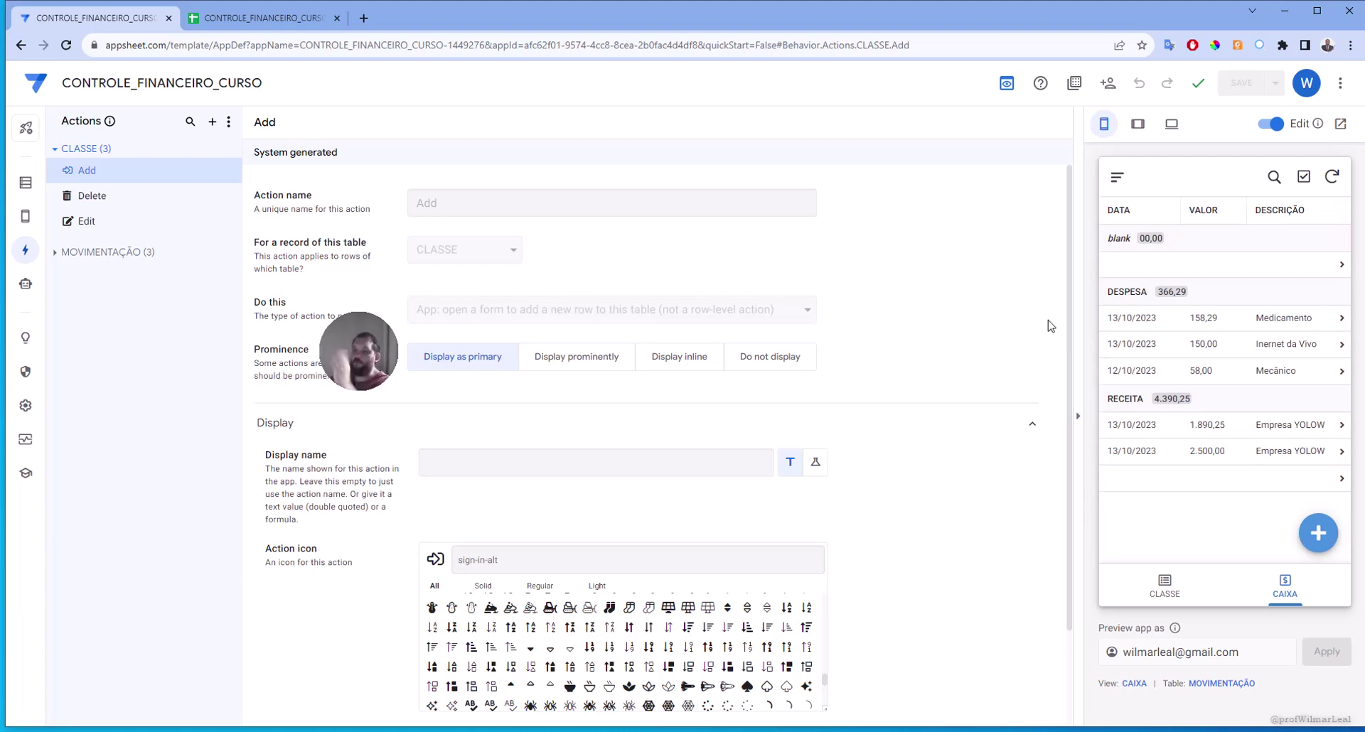
{"action": "mouse_move", "coordinate": [25, 222]}
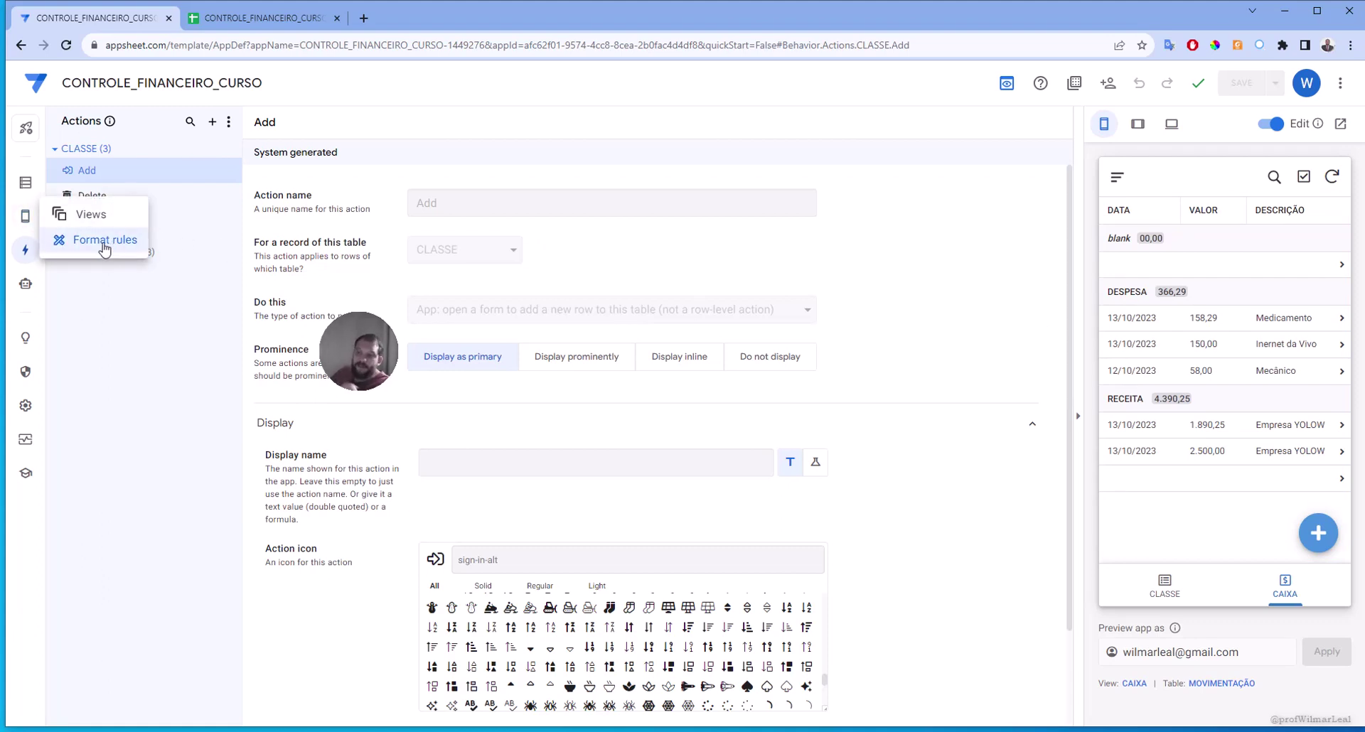
Show the Format rules page with CLASSE's Despesa_vermelho rule for [TIPO_TRANSAÇÃO]="DESPESA"
{"action": "left_click", "coordinate": [110, 245]}
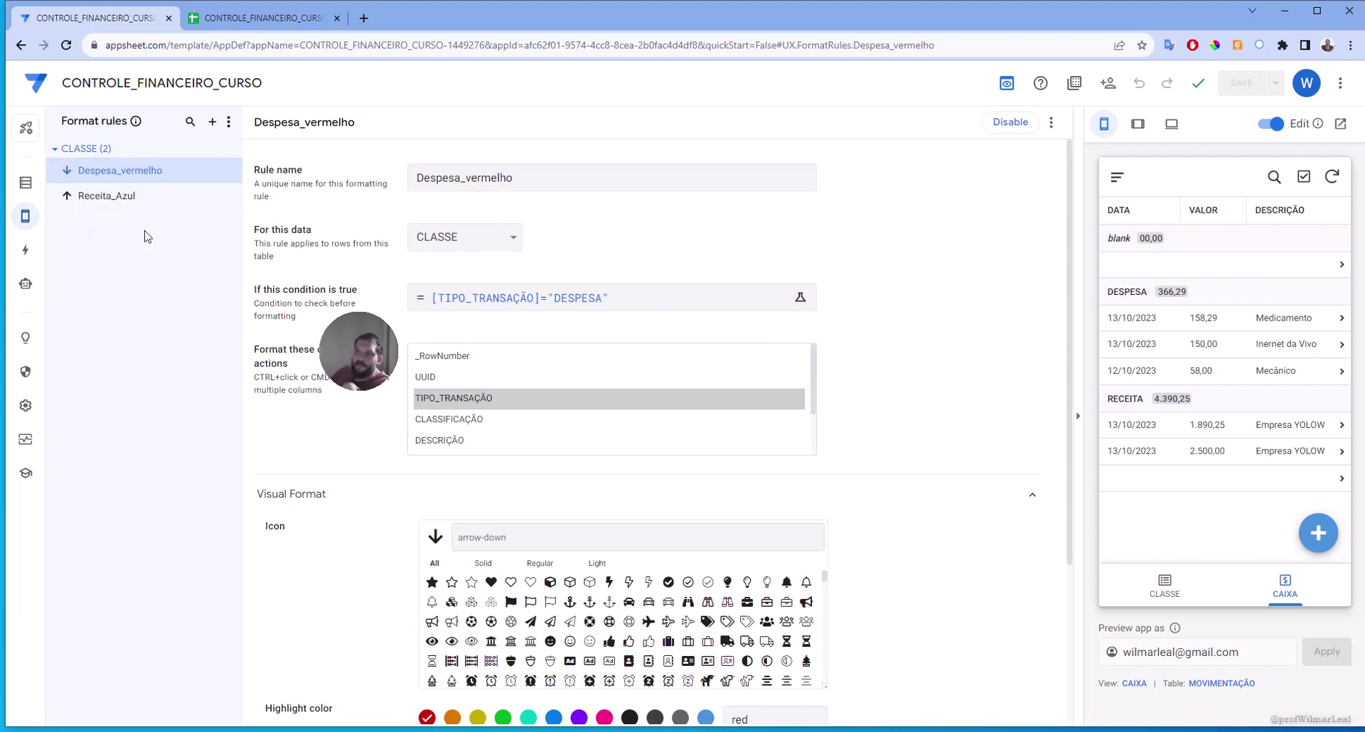
{"action": "mouse_move", "coordinate": [43, 215]}
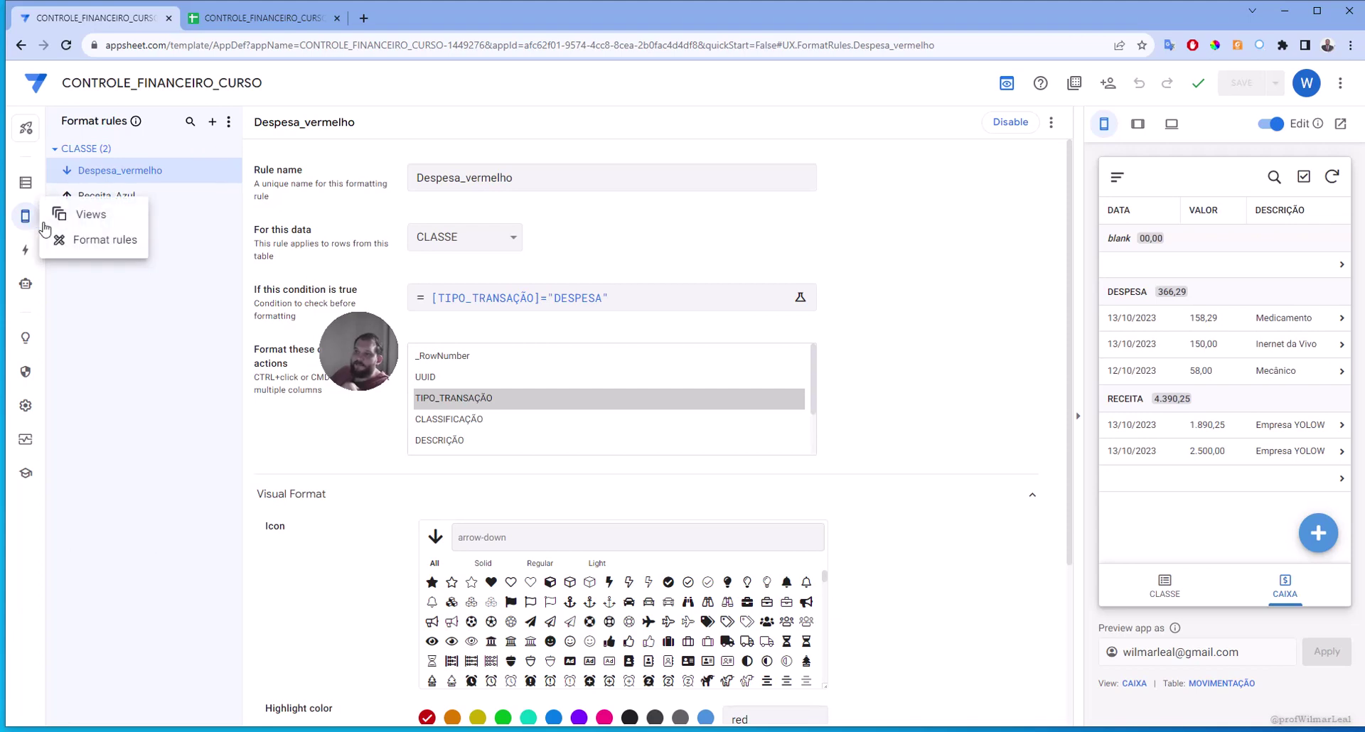
{"action": "left_click", "coordinate": [81, 235]}
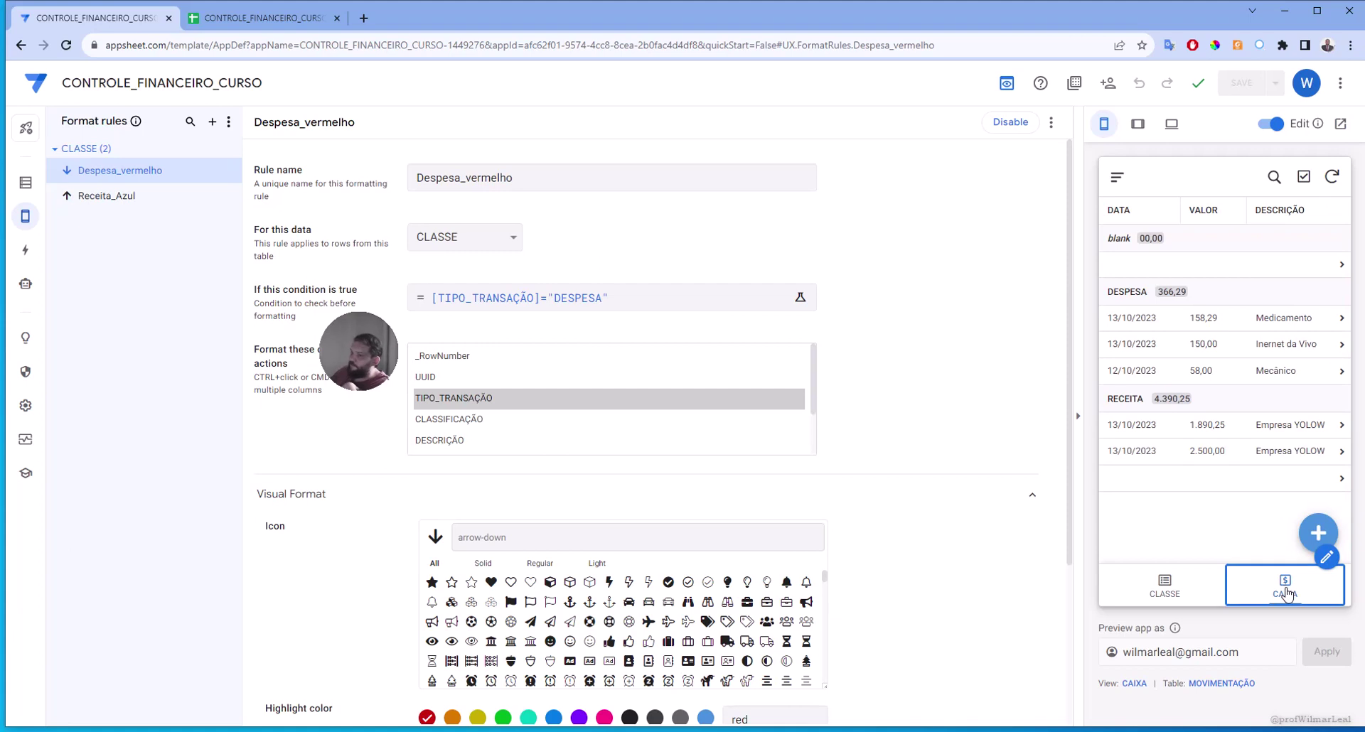
Create a blank new format rule and set its data to the MOVIMENTAÇÃO table
{"action": "left_click", "coordinate": [214, 125]}
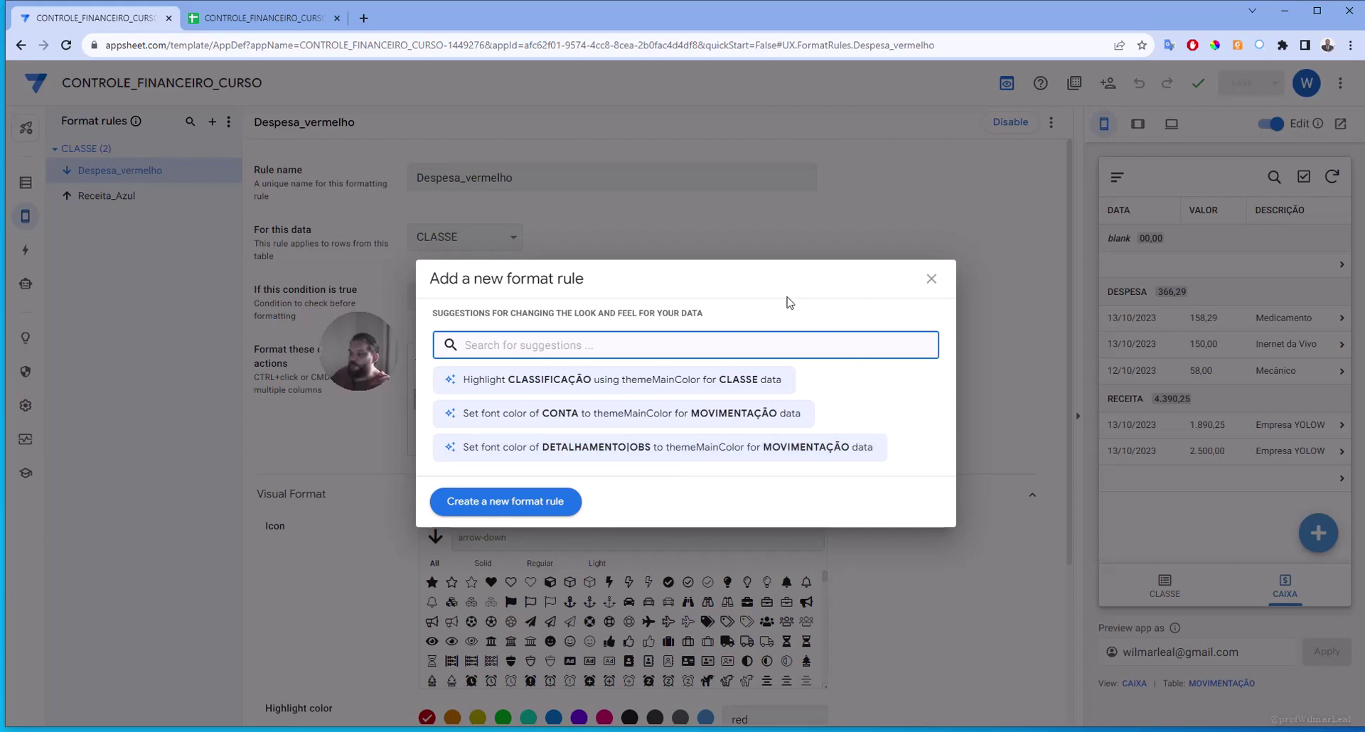
{"action": "left_click", "coordinate": [523, 502]}
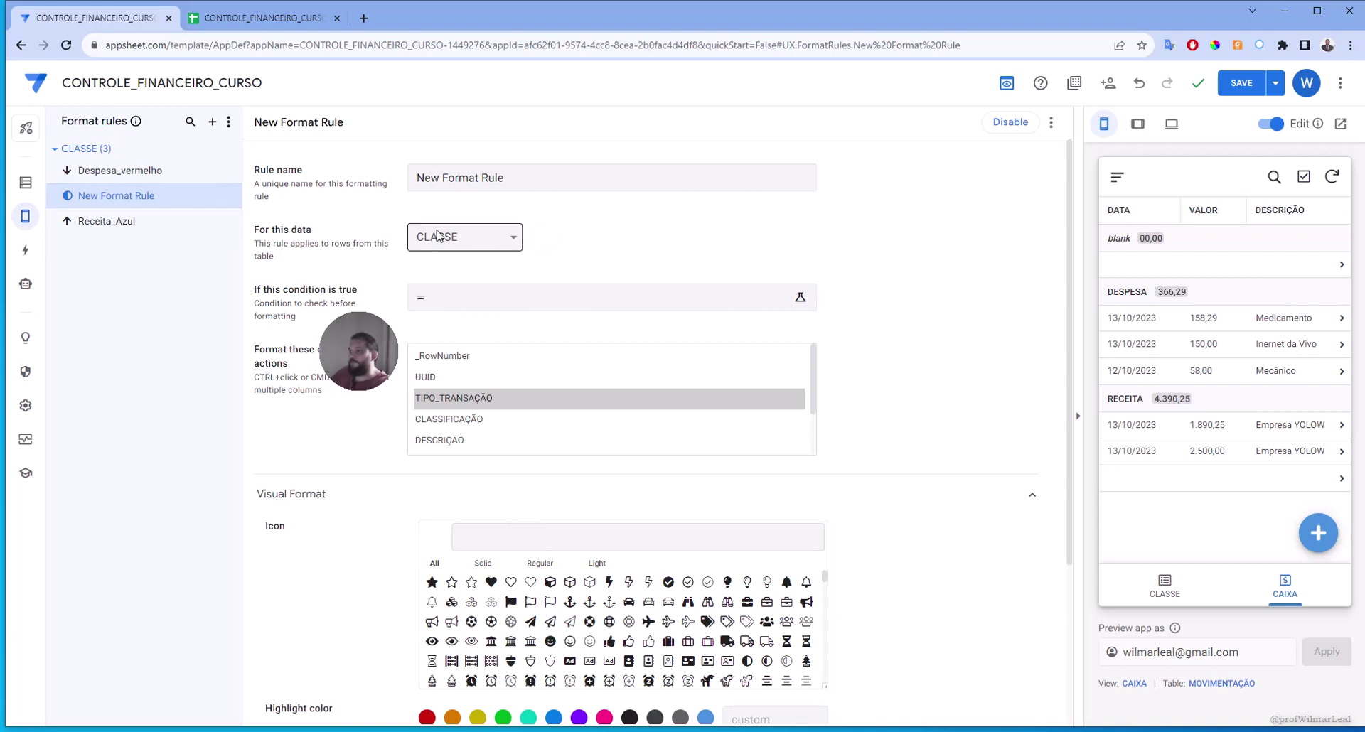
{"action": "left_click", "coordinate": [494, 238]}
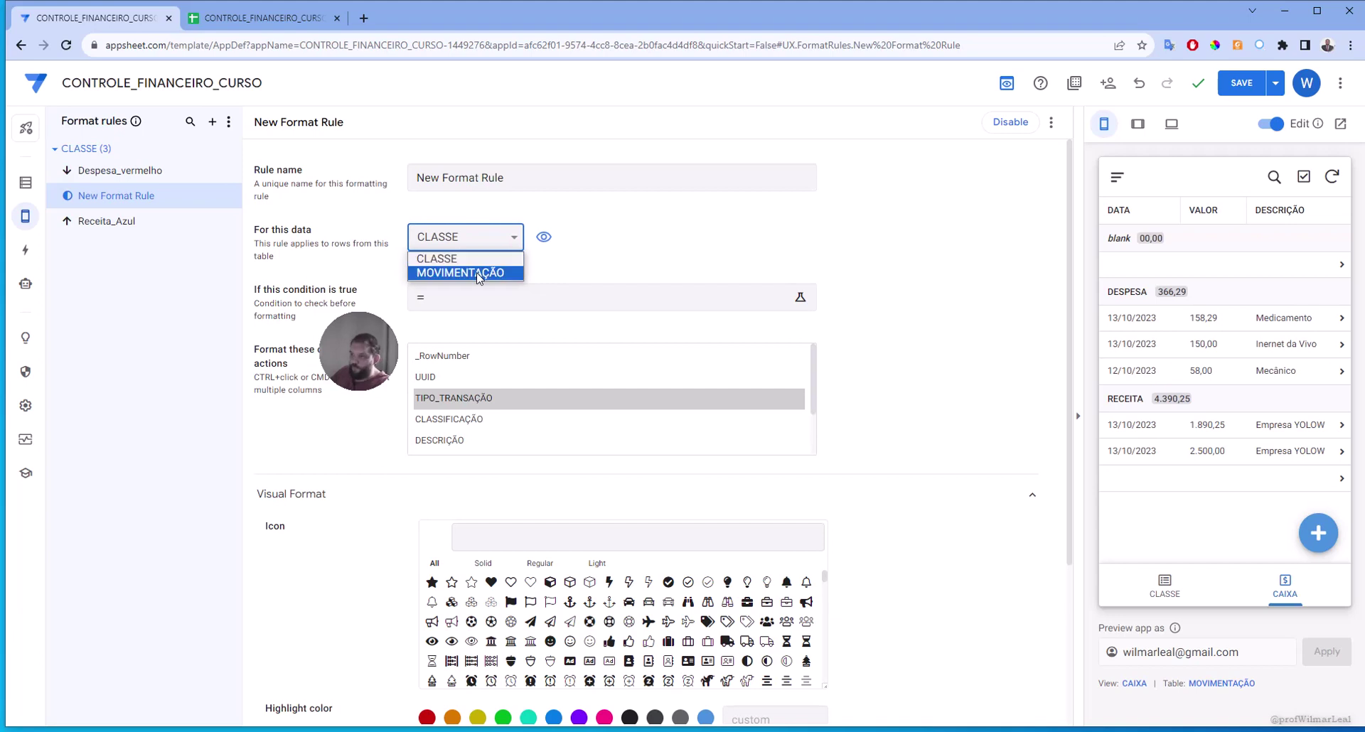
{"action": "left_click", "coordinate": [478, 273]}
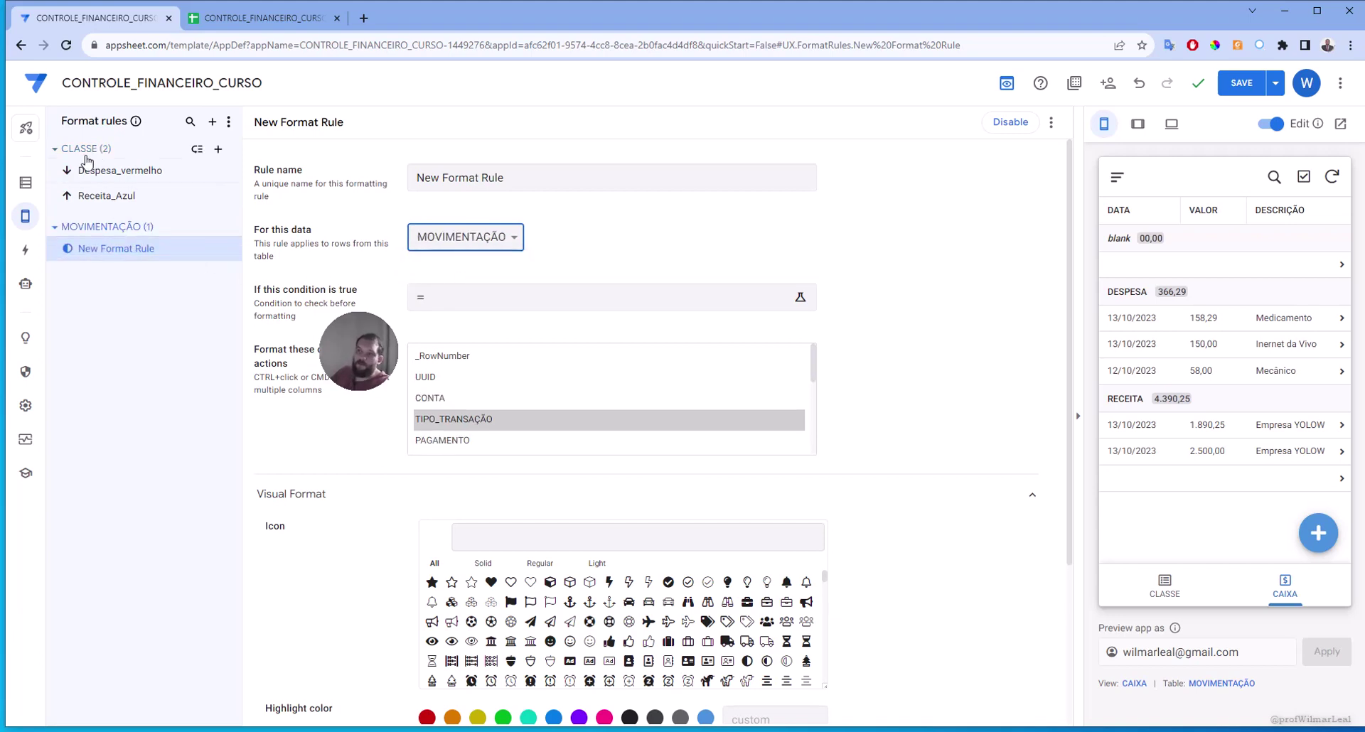
{"action": "left_click", "coordinate": [475, 240]}
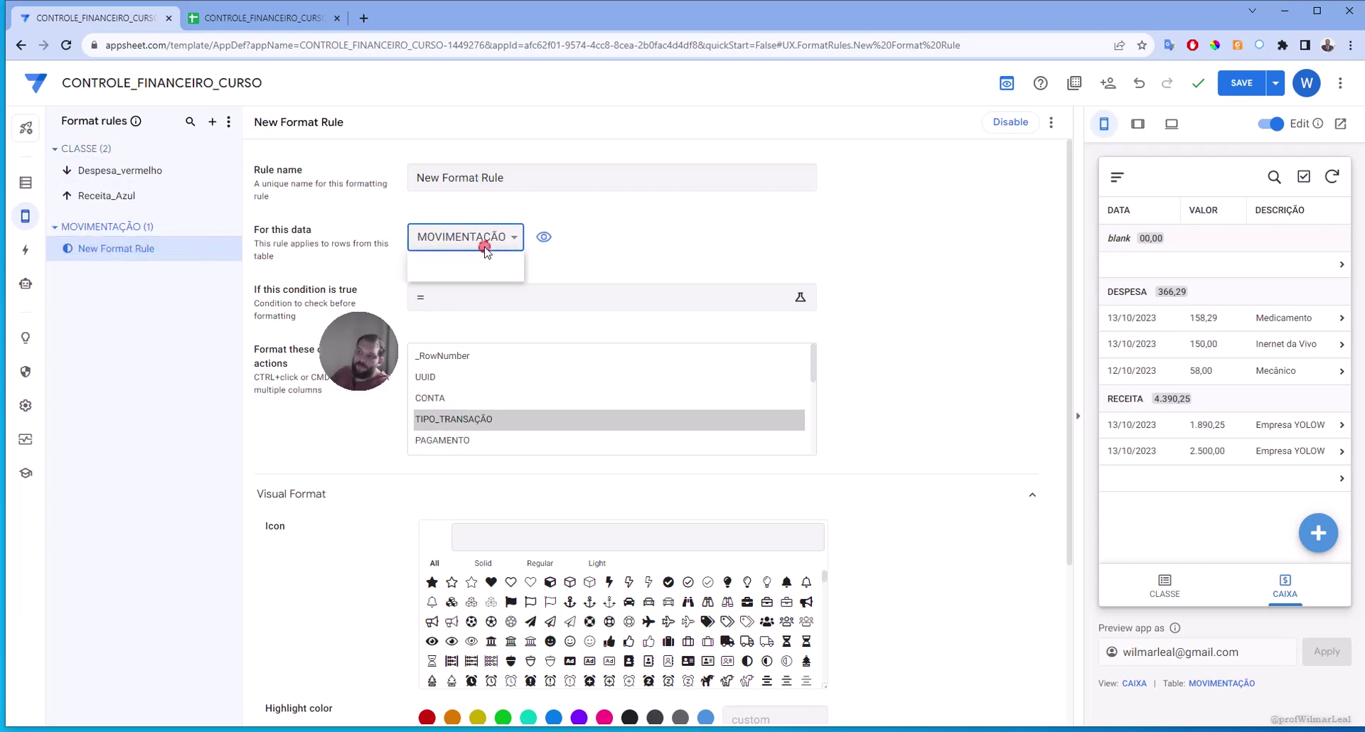
{"action": "left_click", "coordinate": [472, 258]}
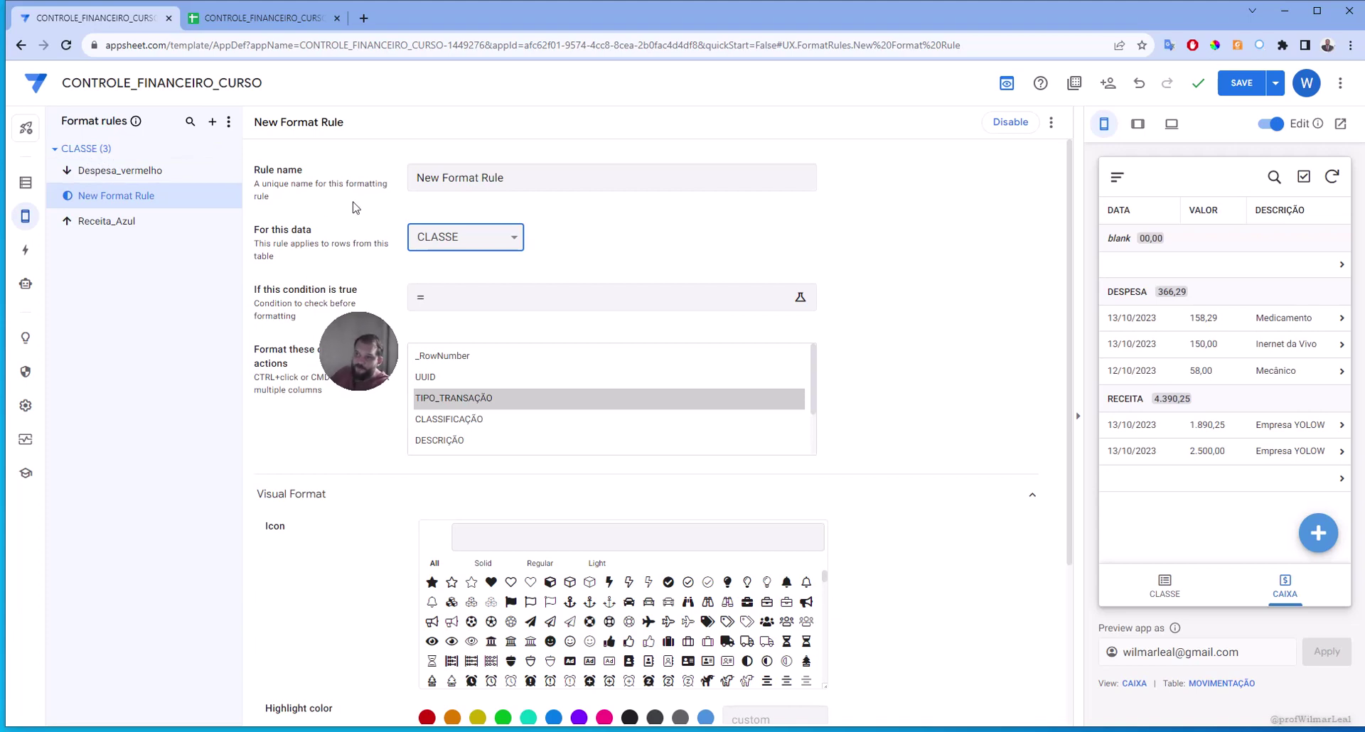
{"action": "left_click", "coordinate": [485, 238]}
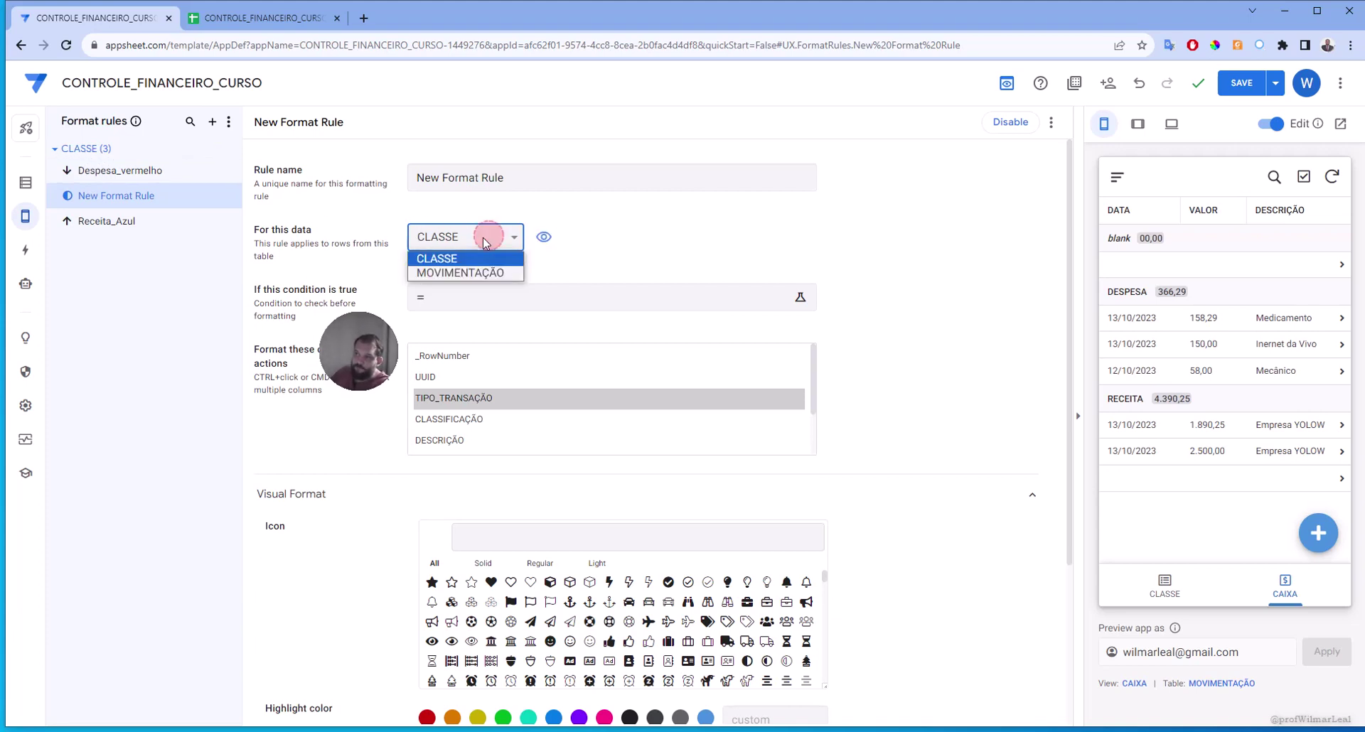
{"action": "left_click", "coordinate": [458, 275]}
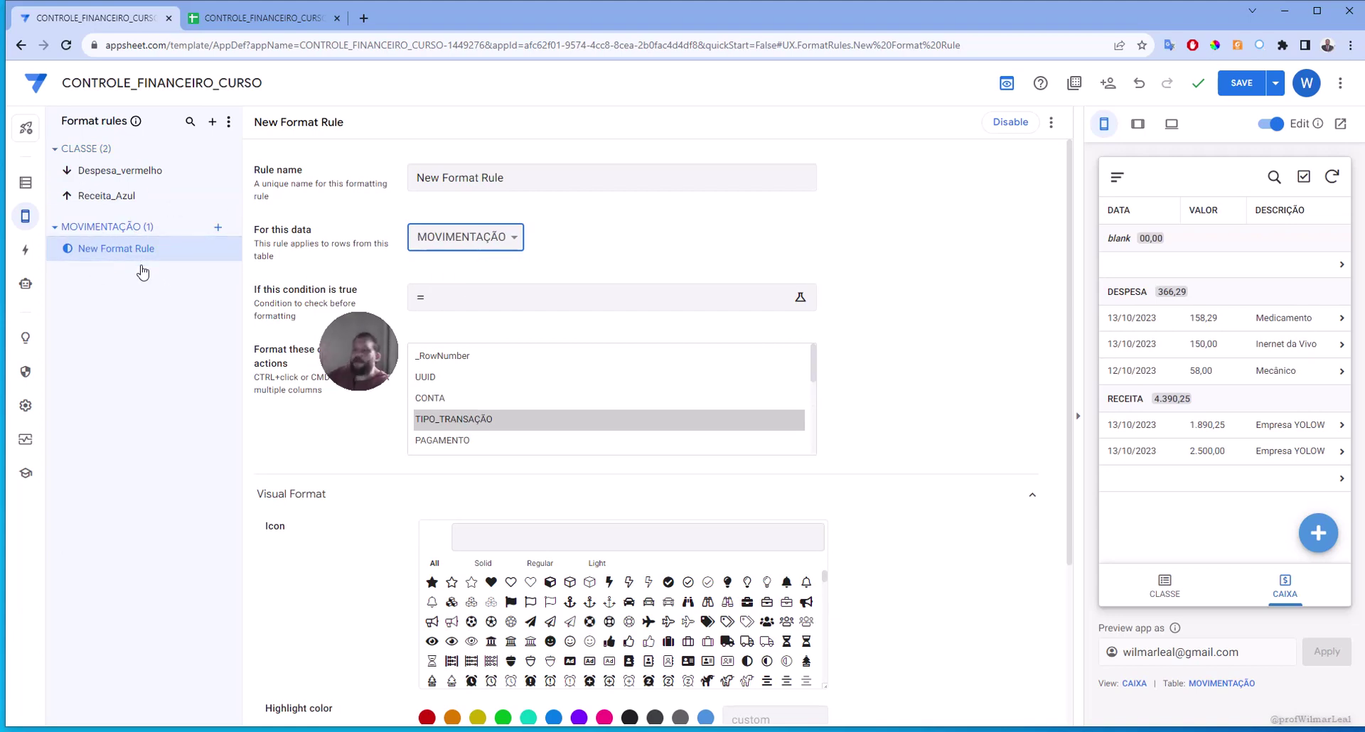
Rename the new MOVIMENTAÇÃO format rule to Despesa_vermelho_mov
{"action": "triple_click", "coordinate": [577, 177]}
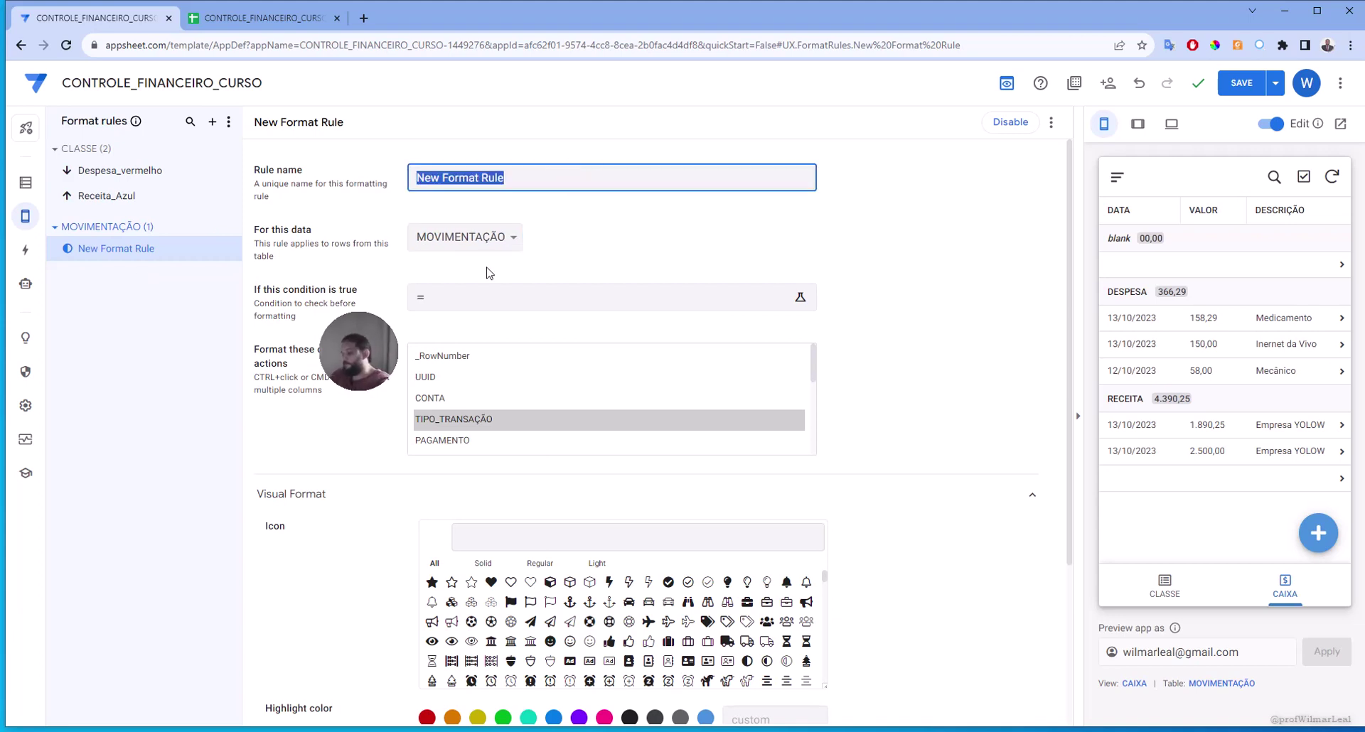
{"action": "type", "text": "dES"}
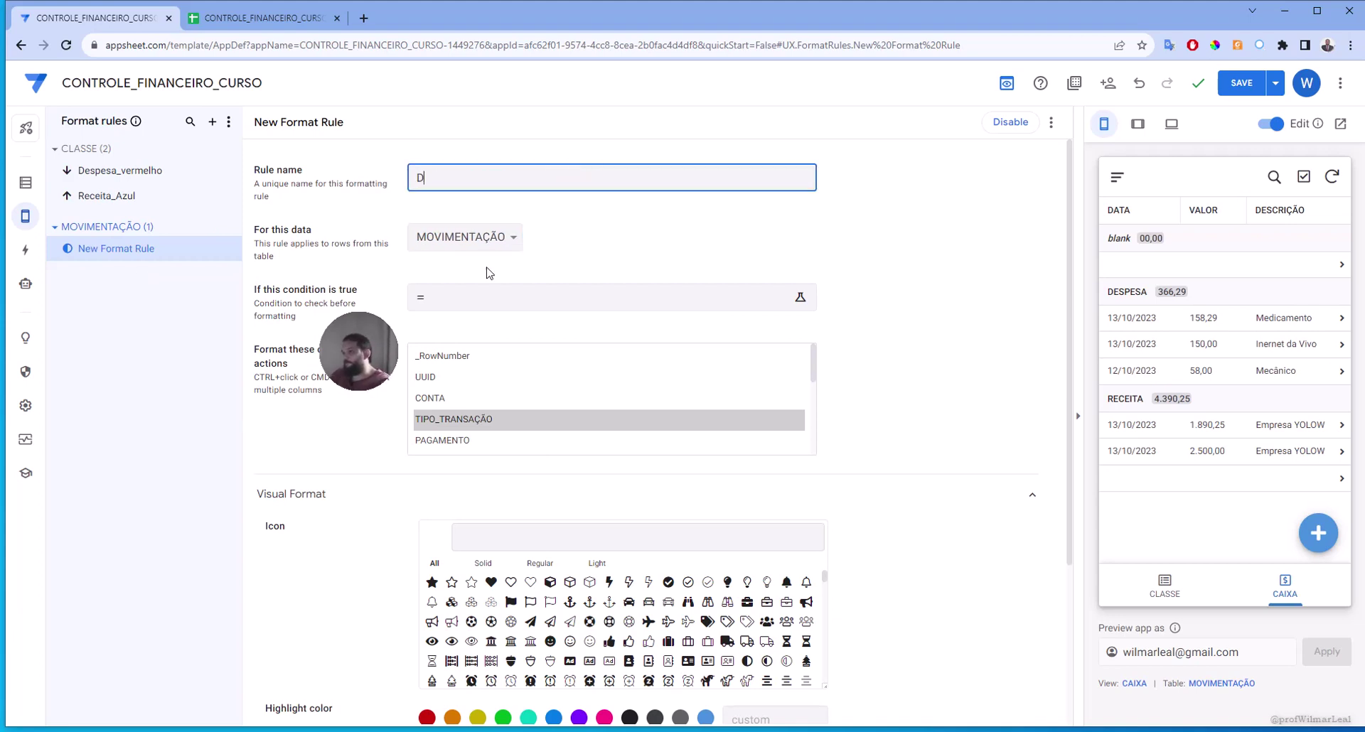
{"action": "type", "text": "espesa"}
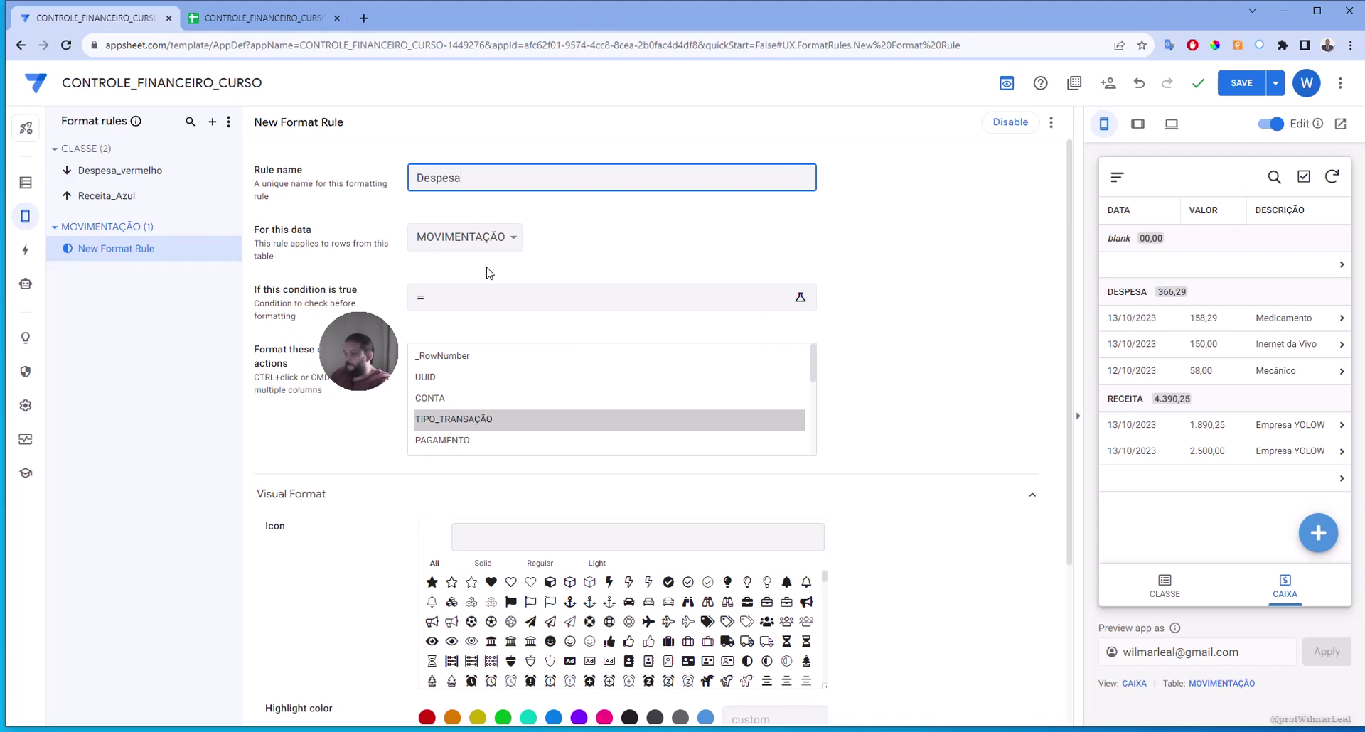
{"action": "type", "text": "lho 2"}
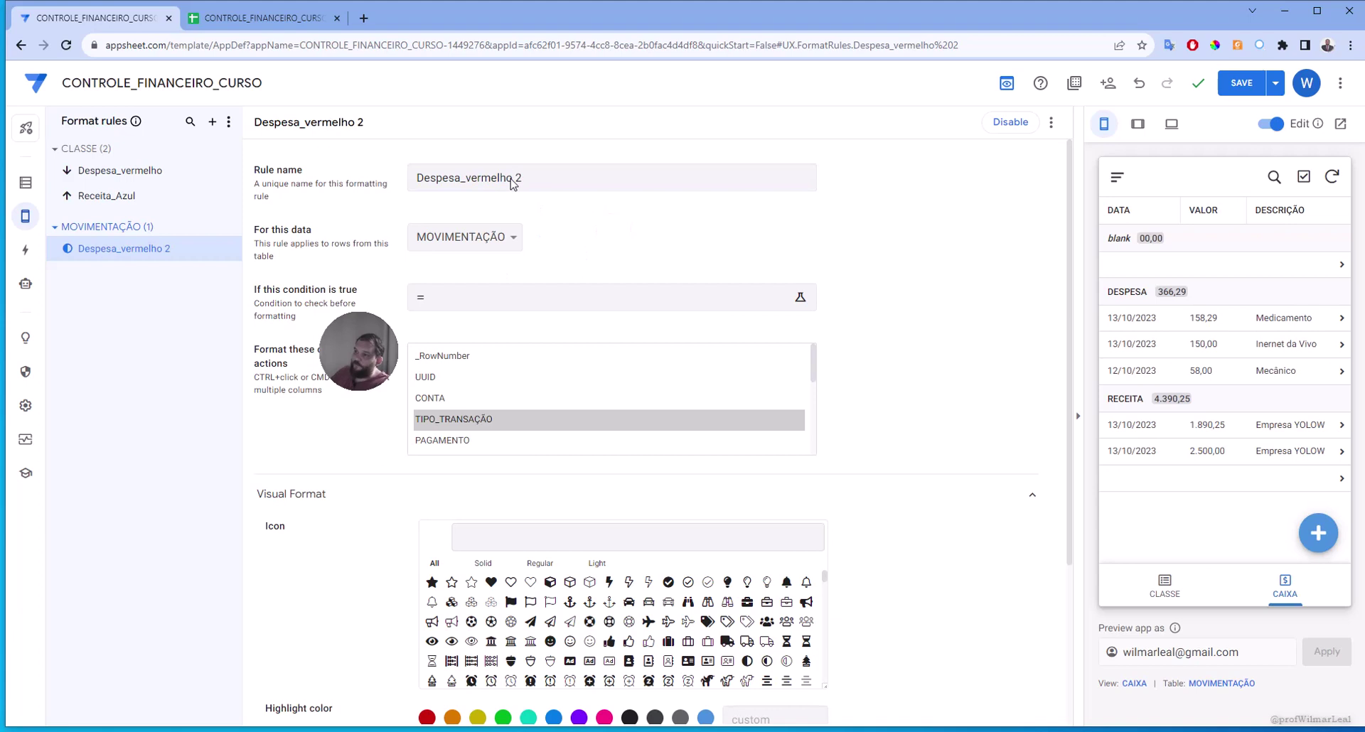
{"action": "left_click", "coordinate": [518, 180]}
{"action": "type", "text": "2"}
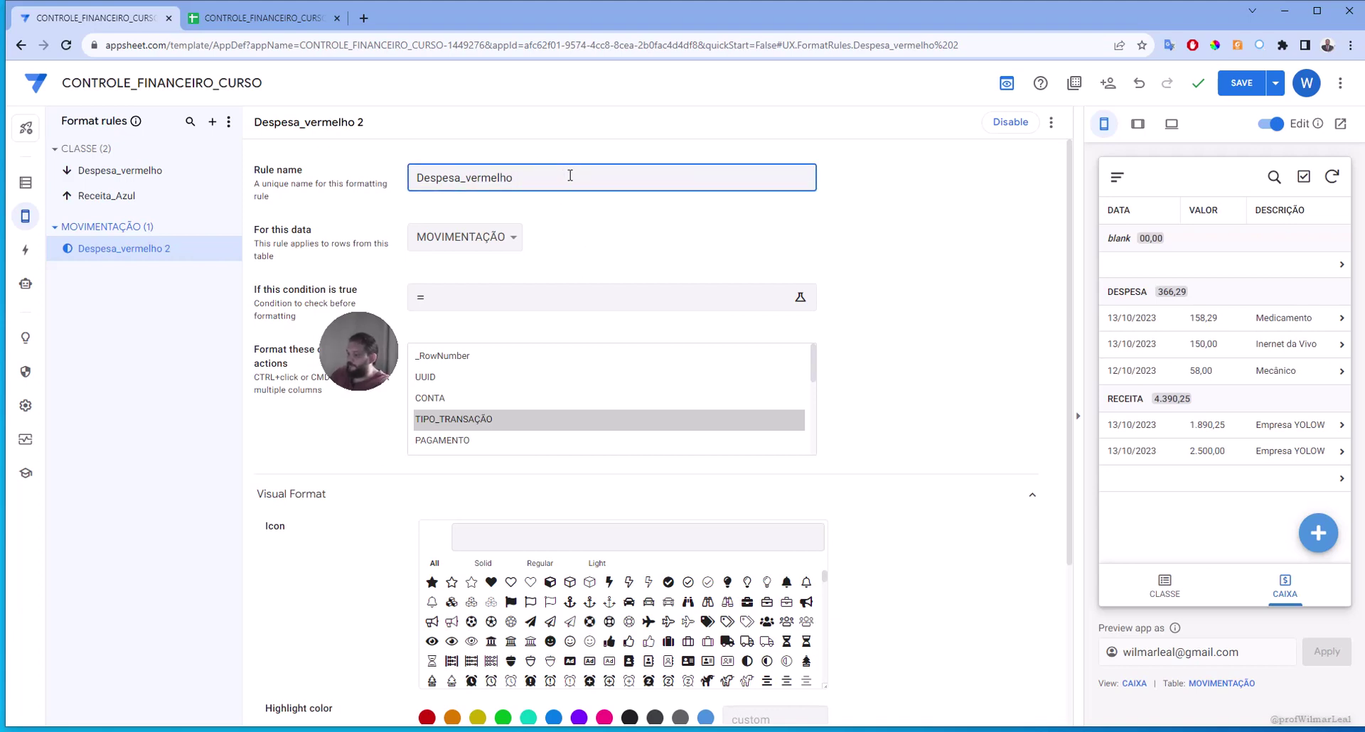
{"action": "type", "text": "mov"}
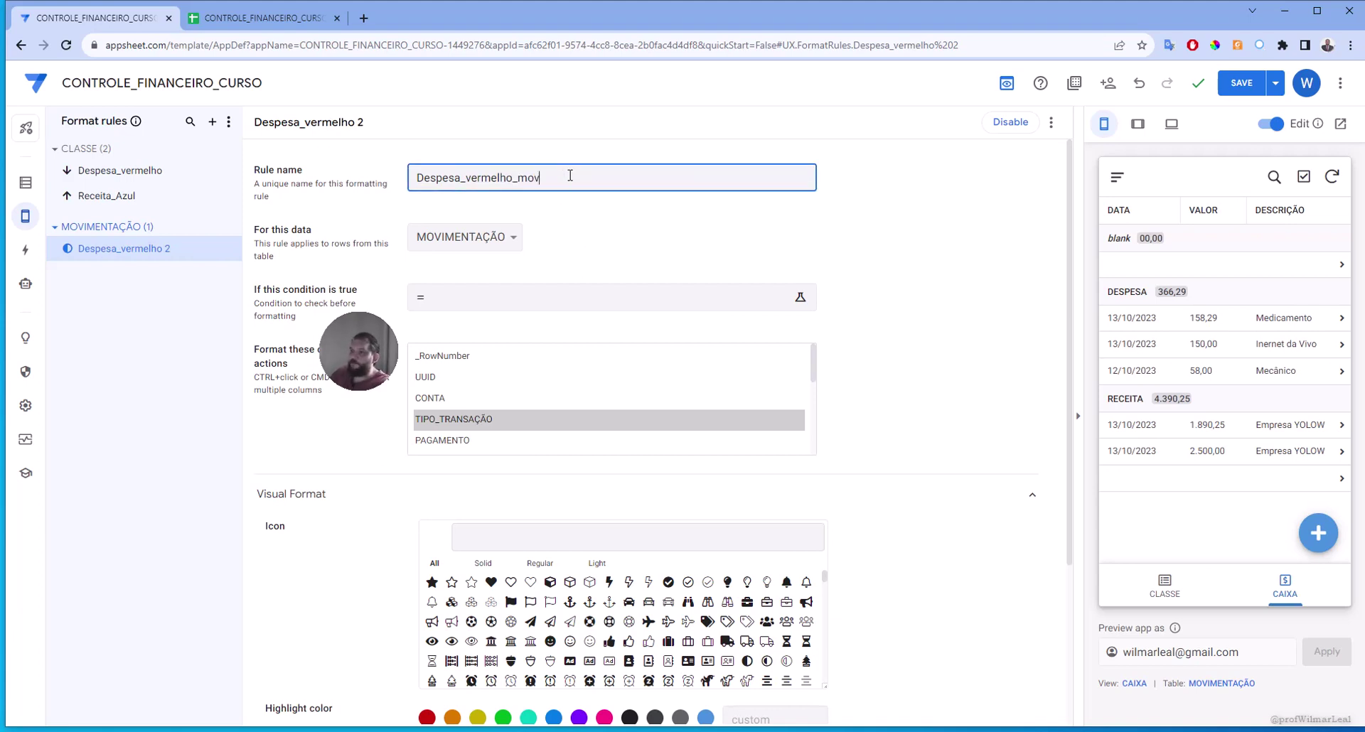
{"action": "key", "text": "Return"}
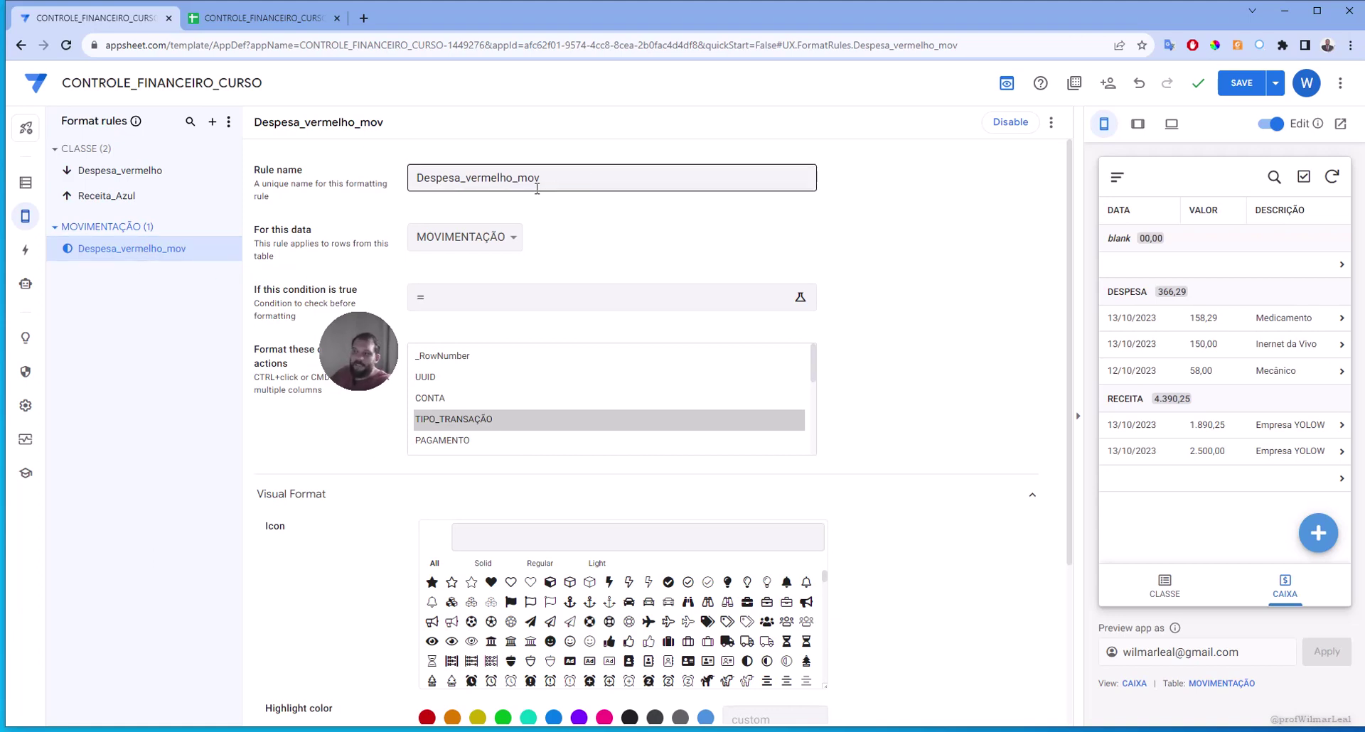
{"action": "double_click", "coordinate": [583, 182]}
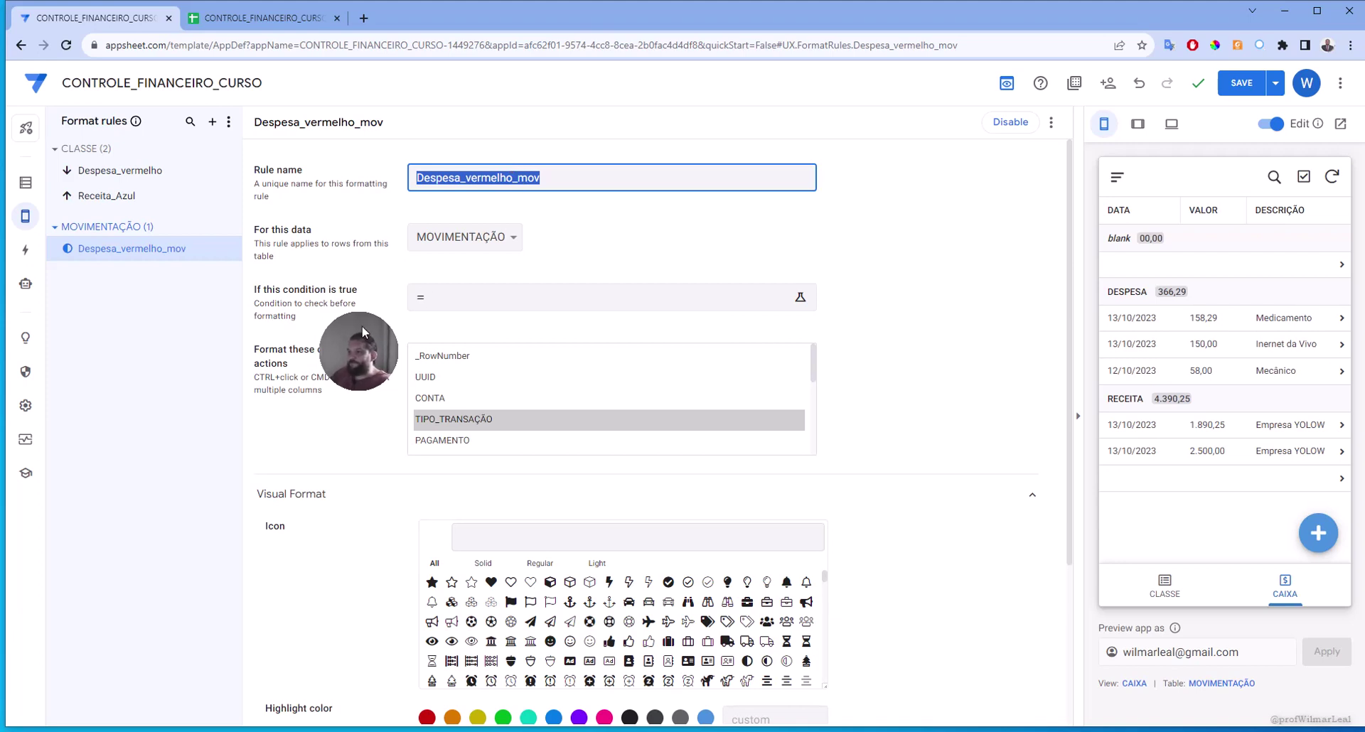
{"action": "left_click", "coordinate": [335, 322]}
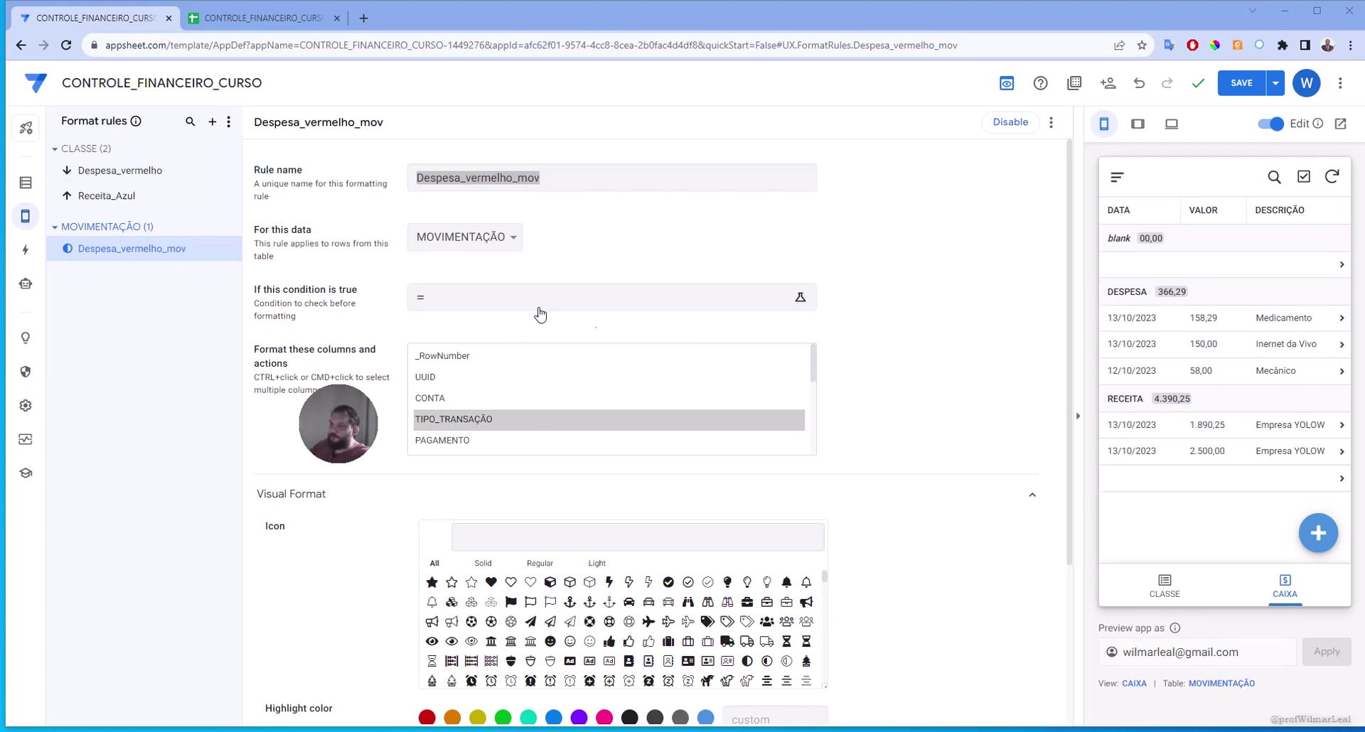
Set the rule's condition to [TIPO_TRANSAÇÃO]="DESPESA" and save the expression
{"action": "left_click", "coordinate": [495, 298]}
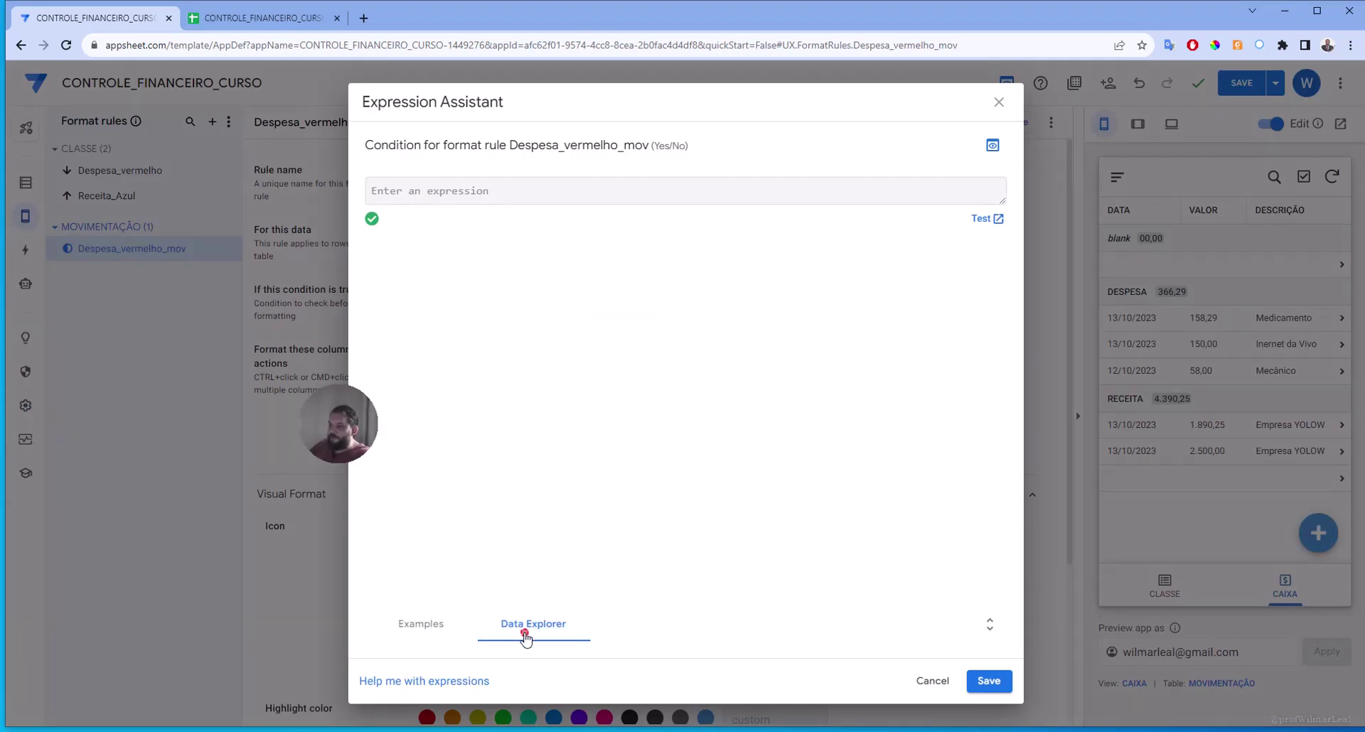
{"action": "left_click", "coordinate": [525, 631]}
{"action": "left_click", "coordinate": [410, 291]}
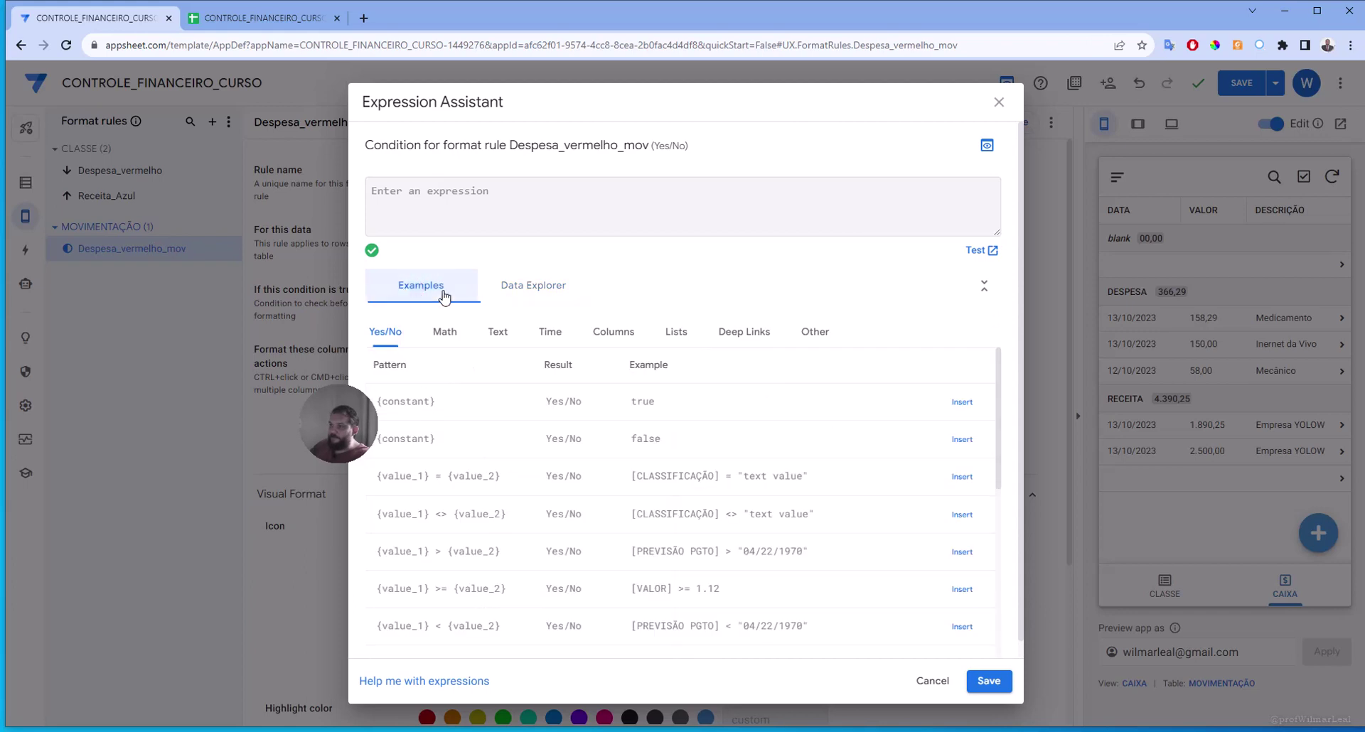
{"action": "left_click", "coordinate": [521, 286]}
{"action": "left_click", "coordinate": [410, 285]}
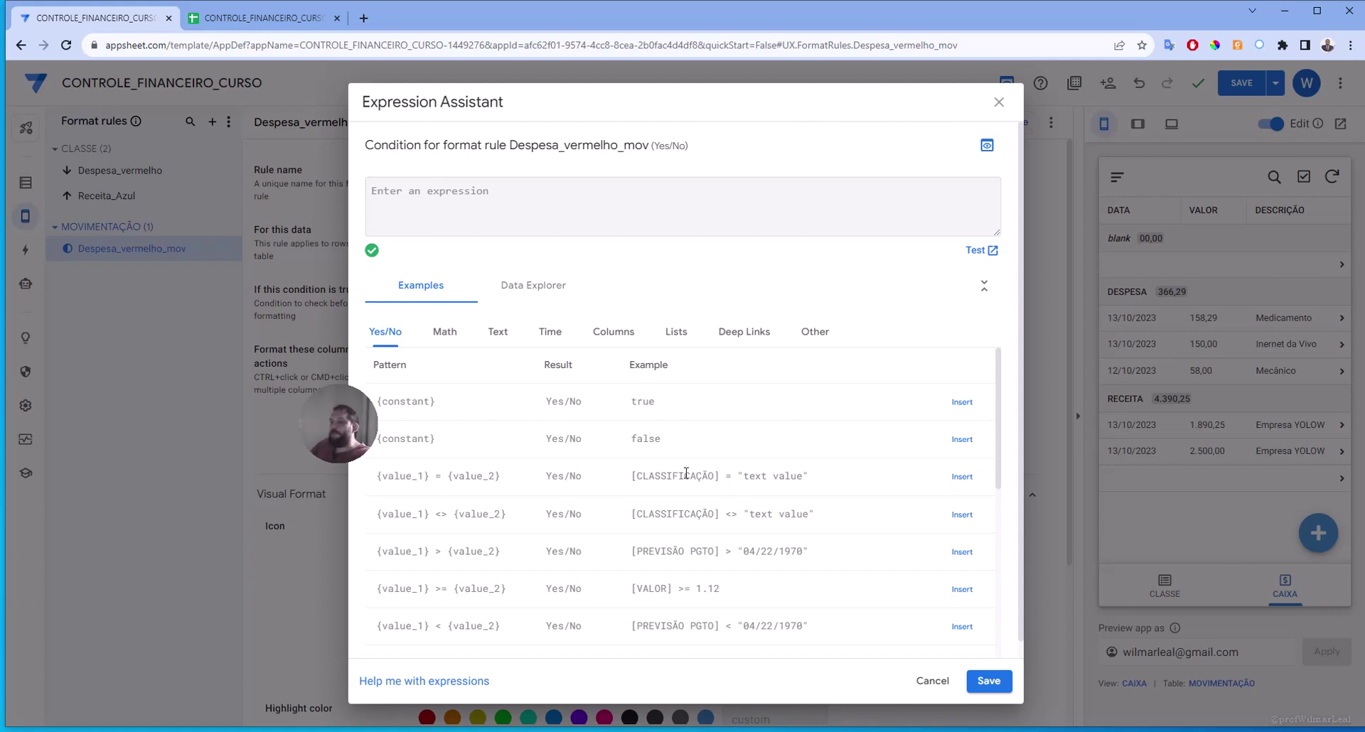
{"action": "left_click", "coordinate": [517, 286]}
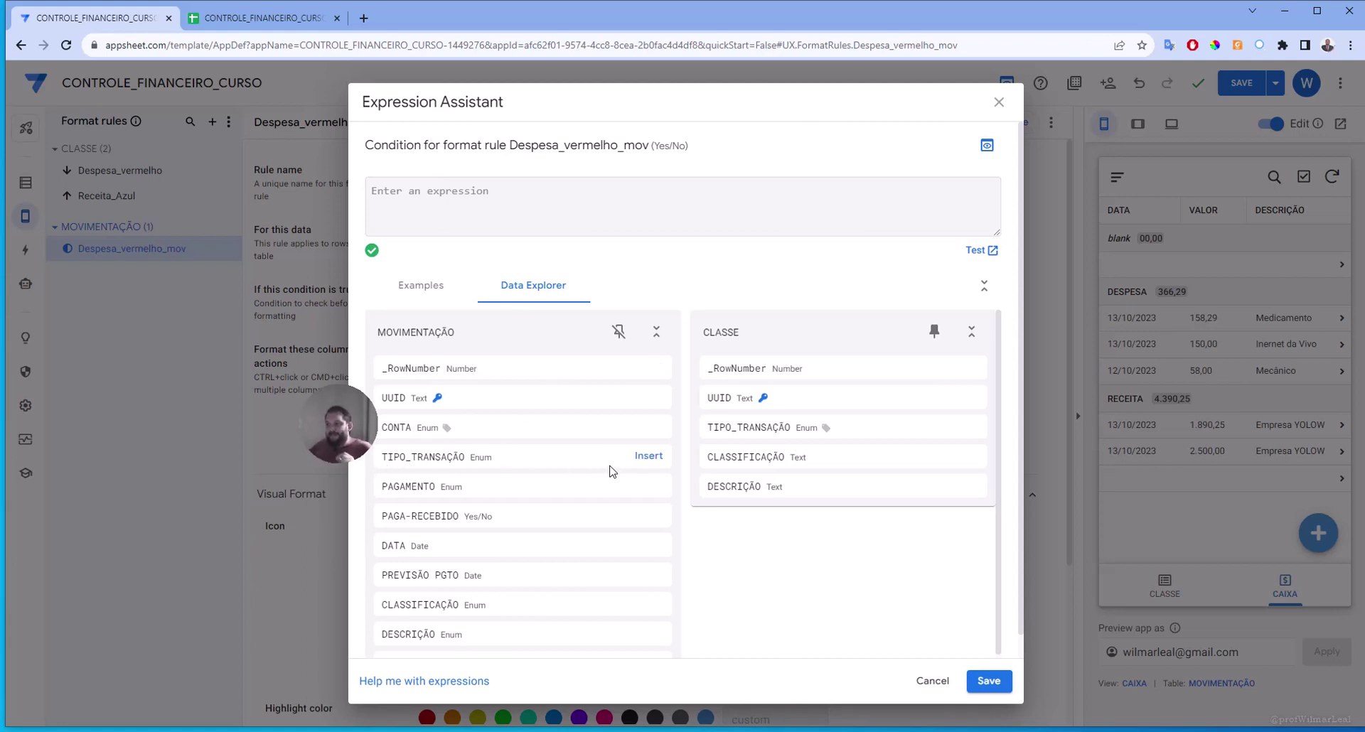
{"action": "left_click", "coordinate": [641, 458]}
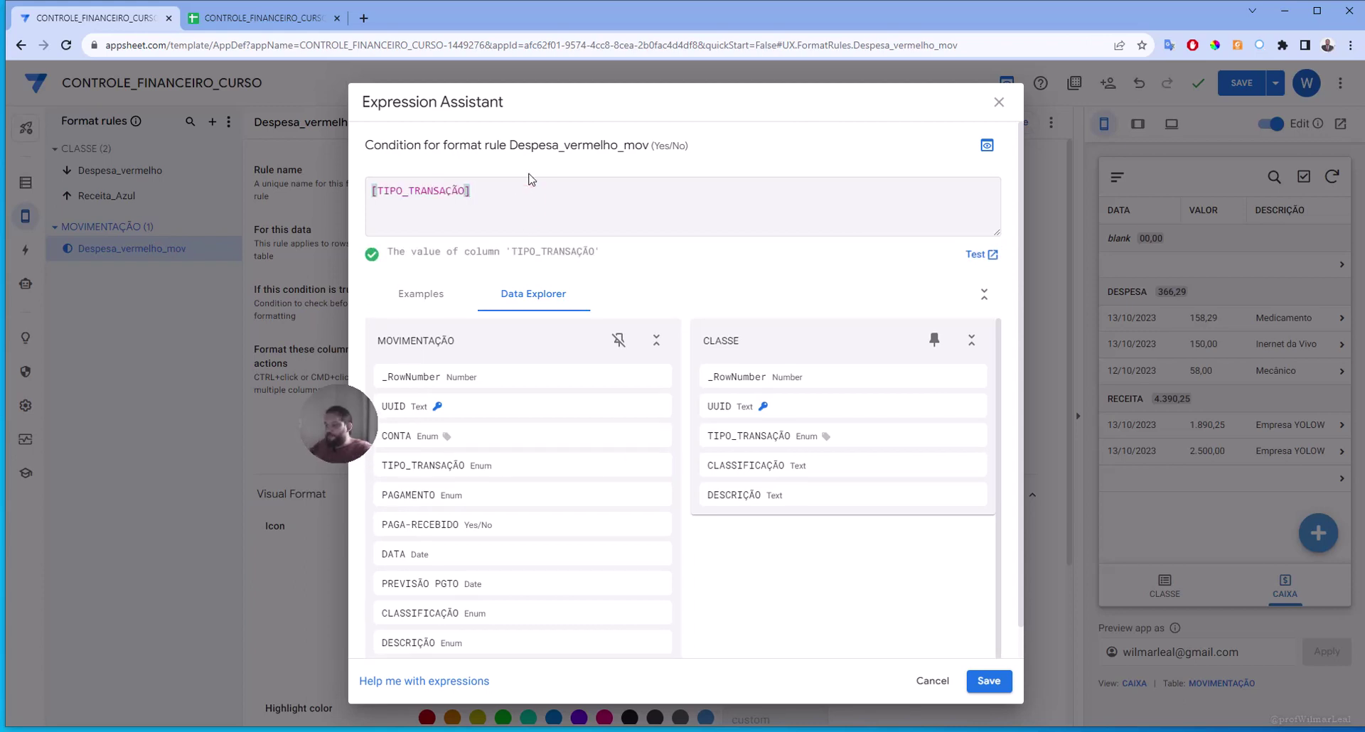
{"action": "type", "text": "=\""}
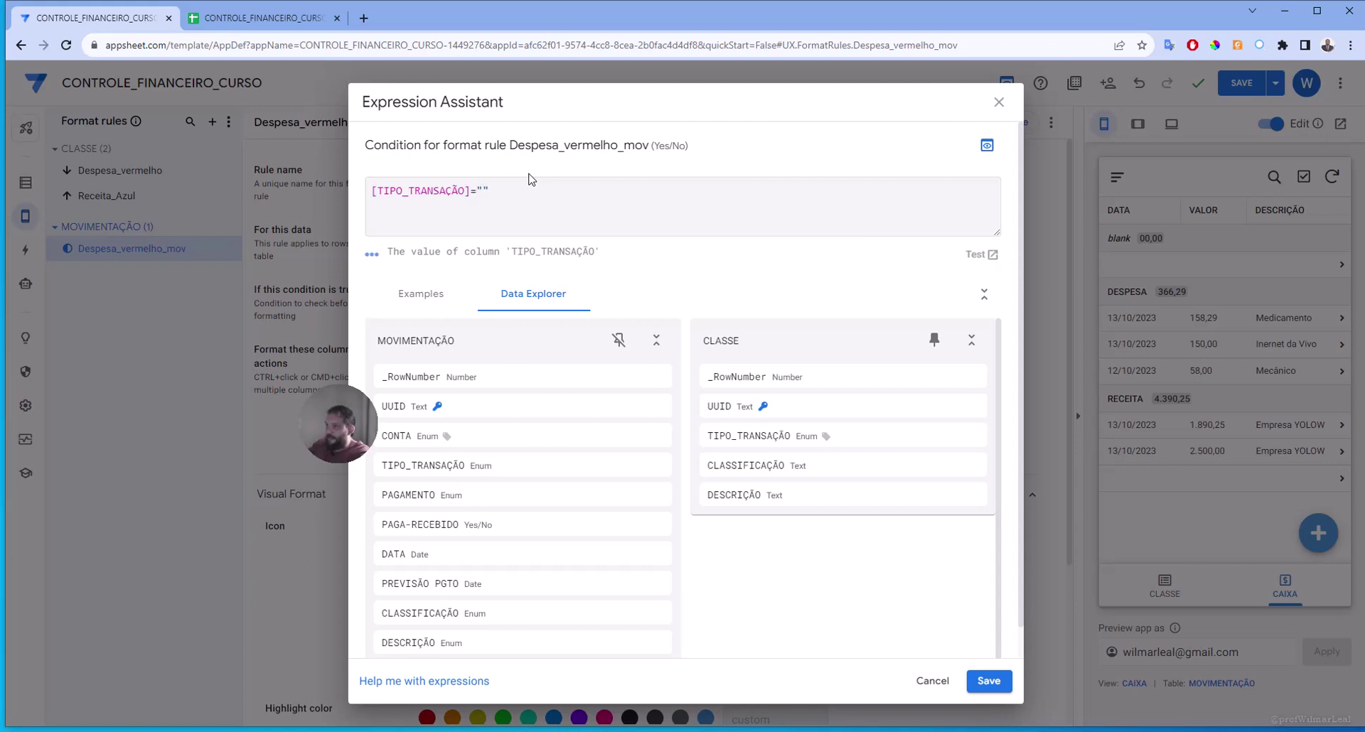
{"action": "type", "text": "DESP"}
{"action": "type", "text": "ESA"}
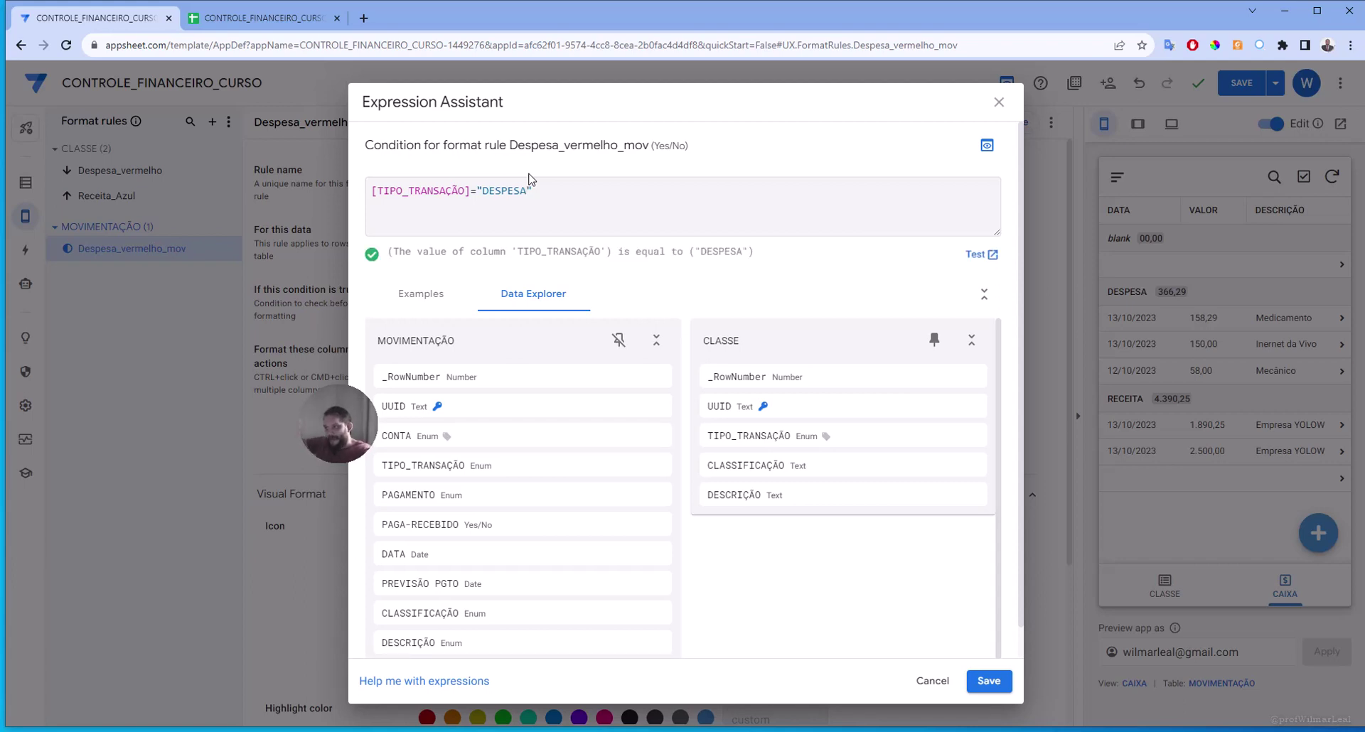
{"action": "left_click", "coordinate": [988, 683]}
{"action": "scroll", "coordinate": [649, 418], "scroll_direction": "down", "scroll_amount": 1}
{"action": "scroll", "coordinate": [649, 418], "scroll_direction": "down", "scroll_amount": 3}
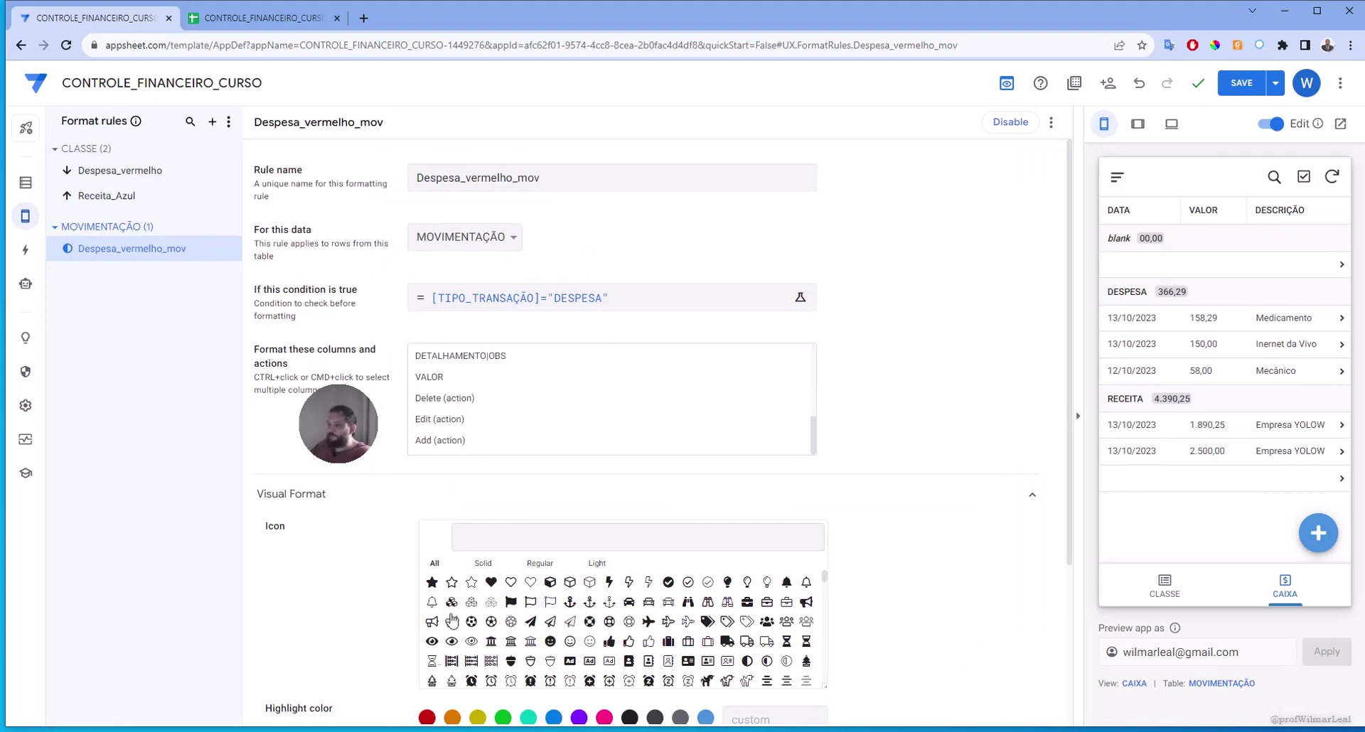
Style the rule with red highlight, red text and the arrow-circle-down icon, then save the app
{"action": "left_click", "coordinate": [427, 716]}
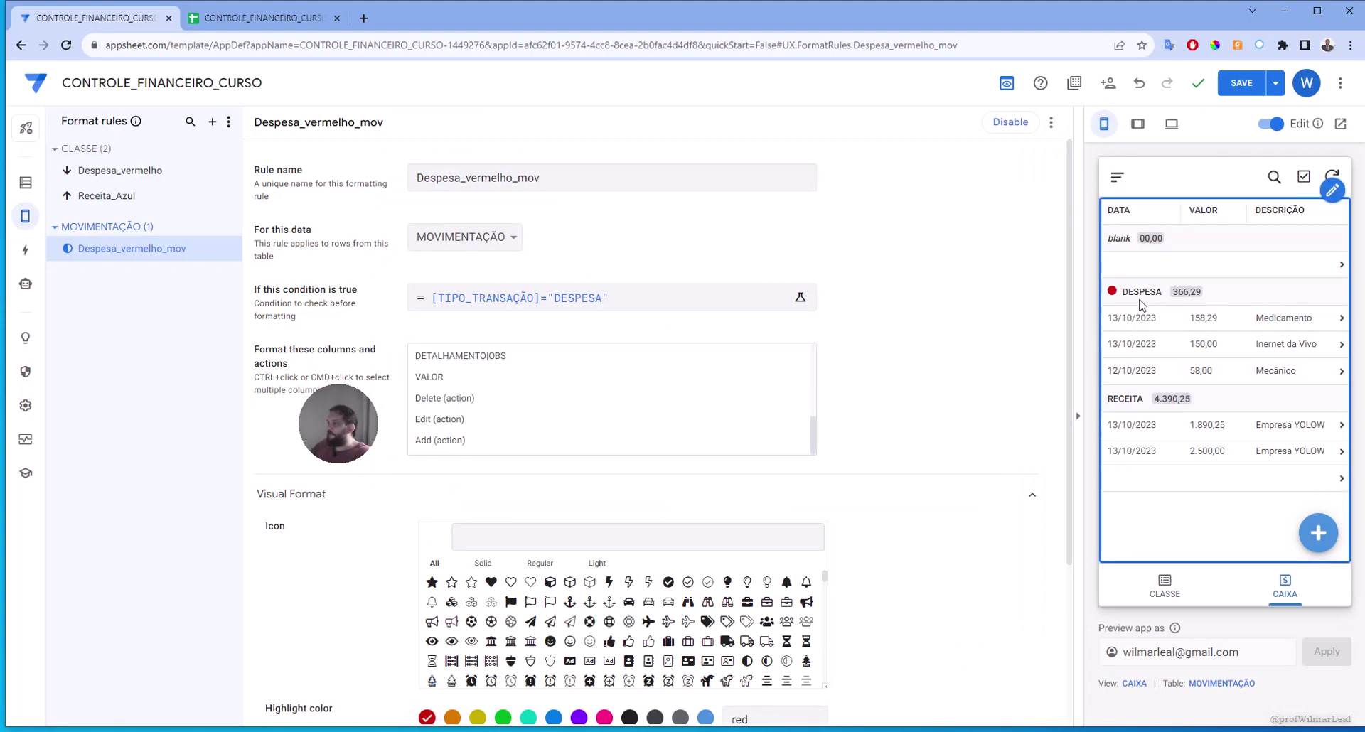
{"action": "scroll", "coordinate": [917, 462], "scroll_direction": "down", "scroll_amount": 3}
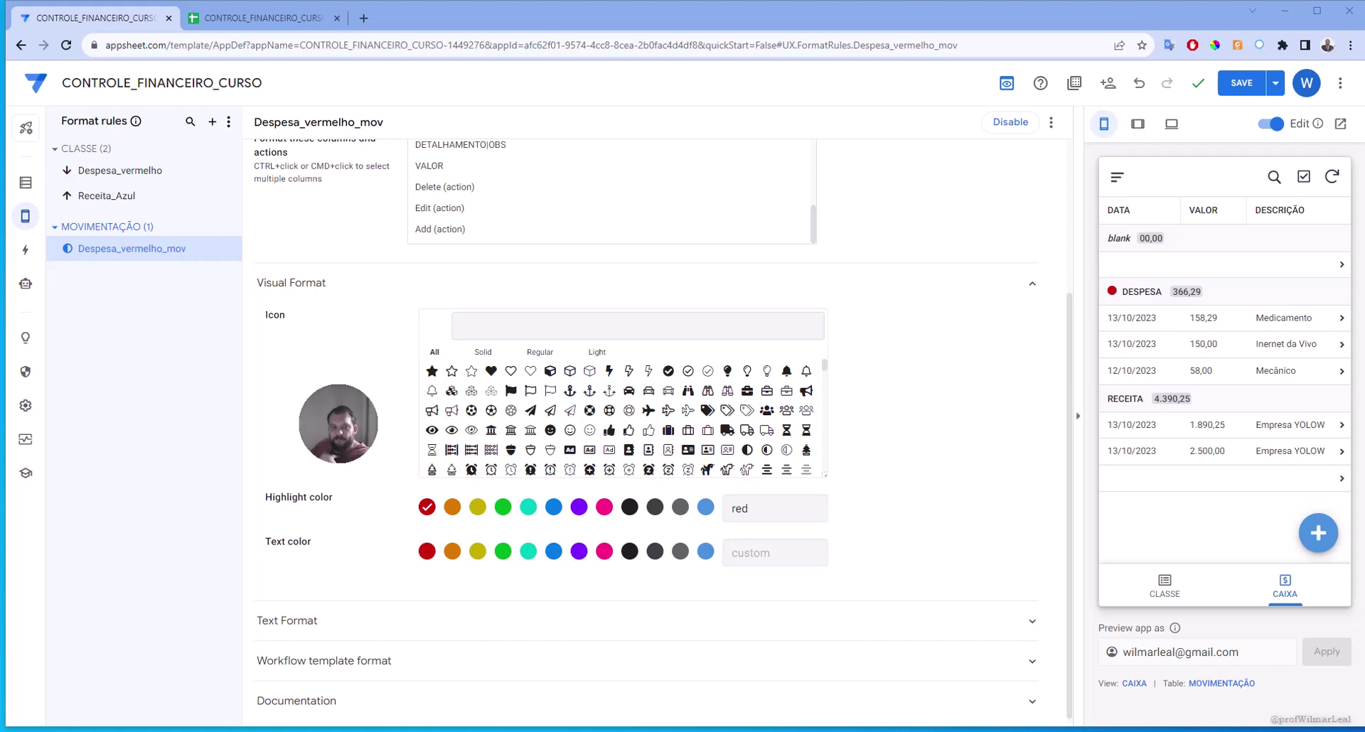
{"action": "left_click", "coordinate": [504, 329]}
{"action": "type", "text": "arrow"}
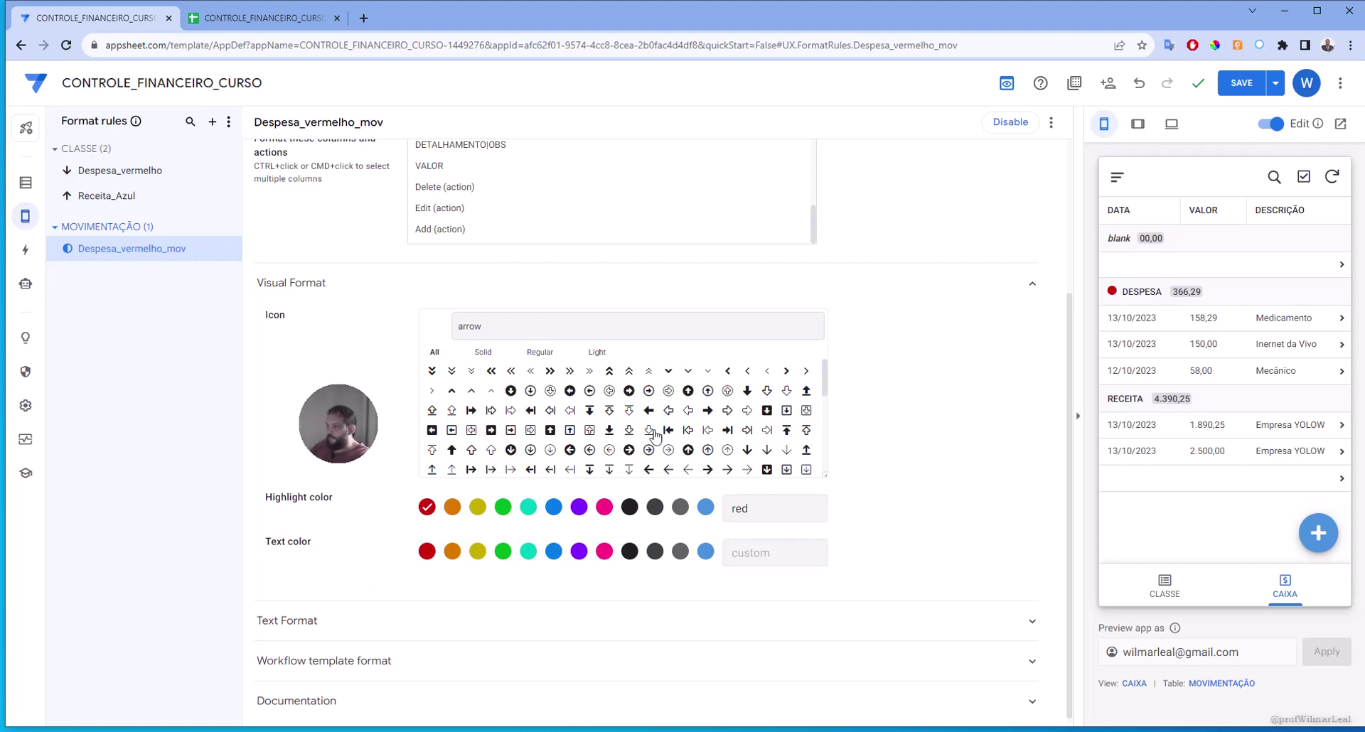
{"action": "left_click", "coordinate": [530, 450]}
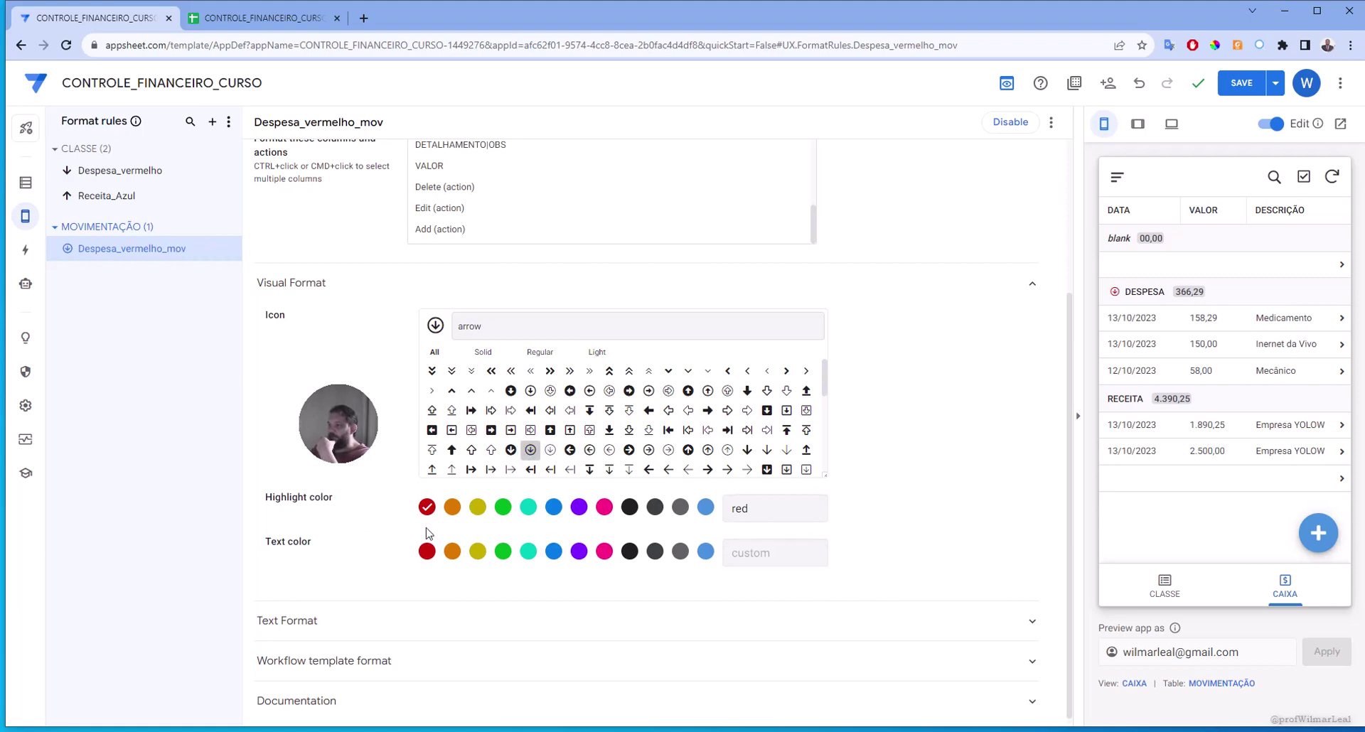
{"action": "left_click", "coordinate": [427, 551]}
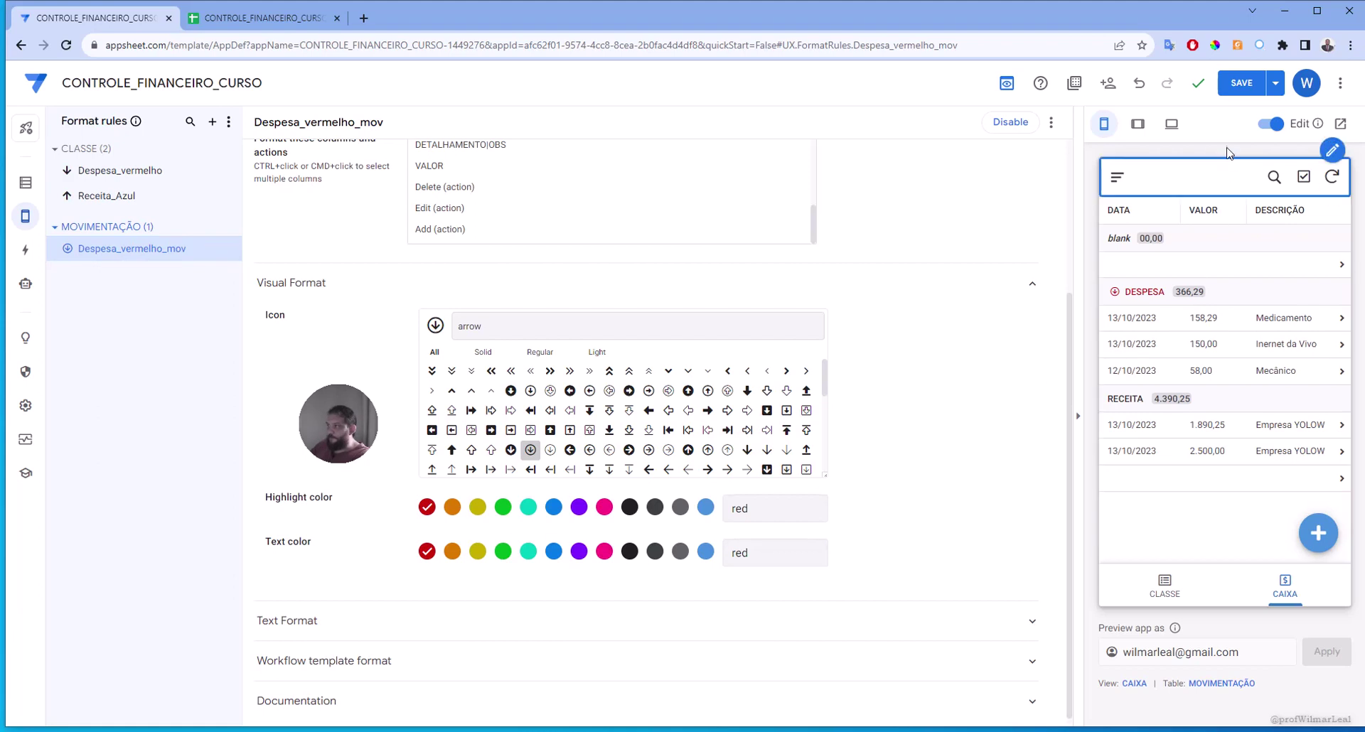
{"action": "left_click", "coordinate": [1240, 86]}
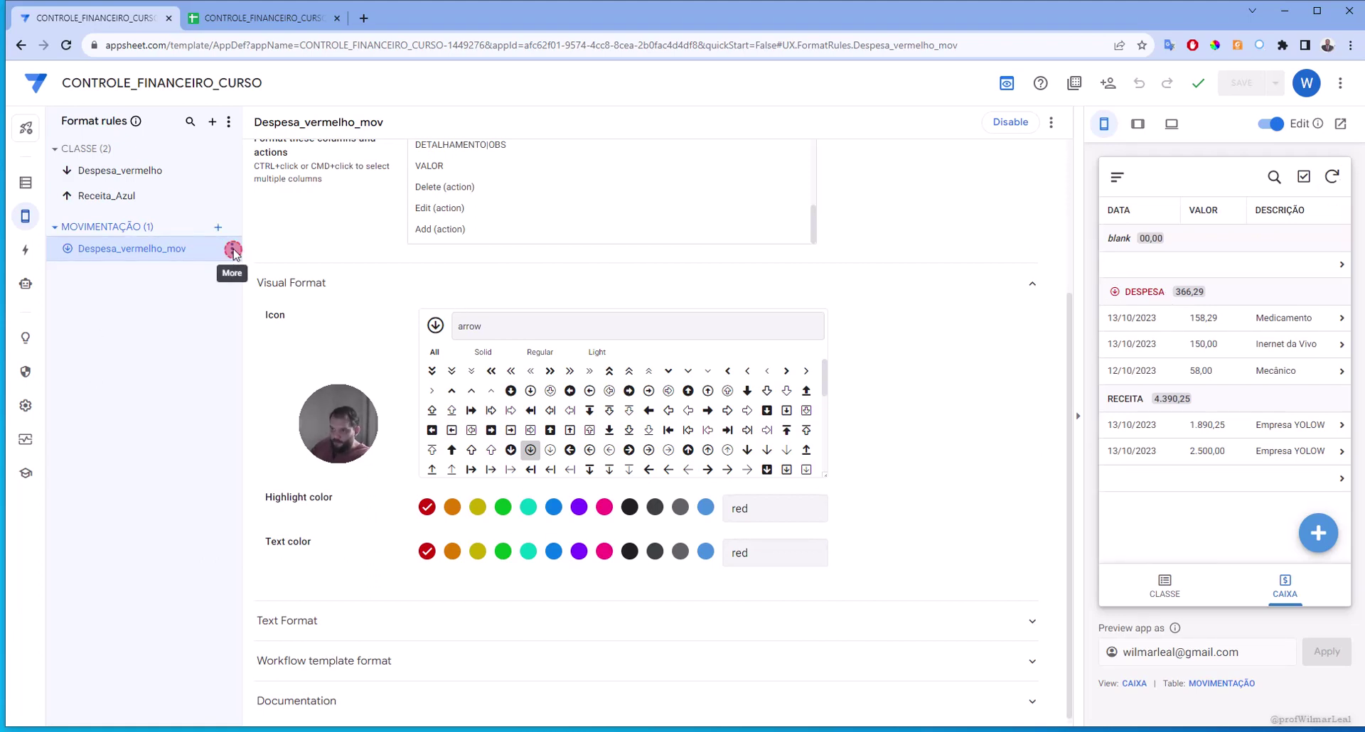
Duplicate the Despesa_vermelho_mov rule and name the copy Receita_Azul_mov
{"action": "left_click", "coordinate": [232, 248]}
{"action": "left_click", "coordinate": [278, 293]}
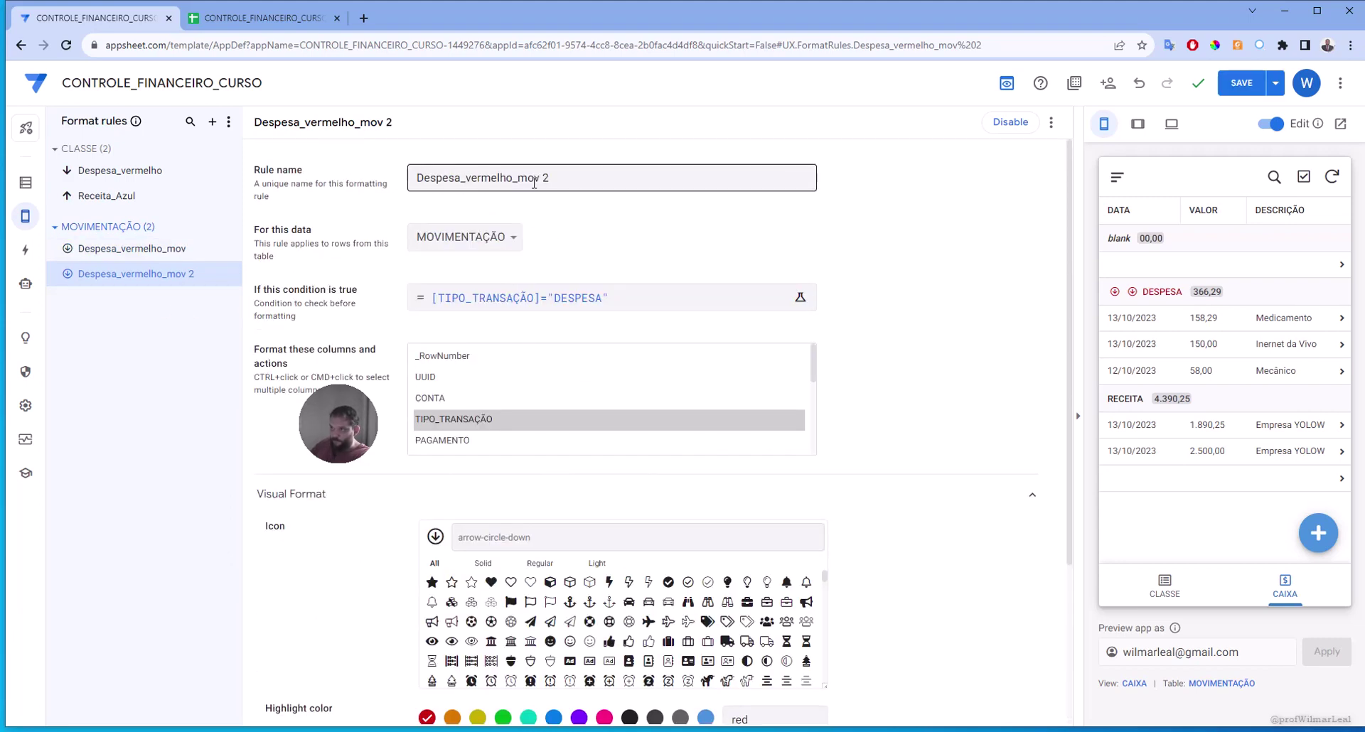
{"action": "triple_click", "coordinate": [592, 180]}
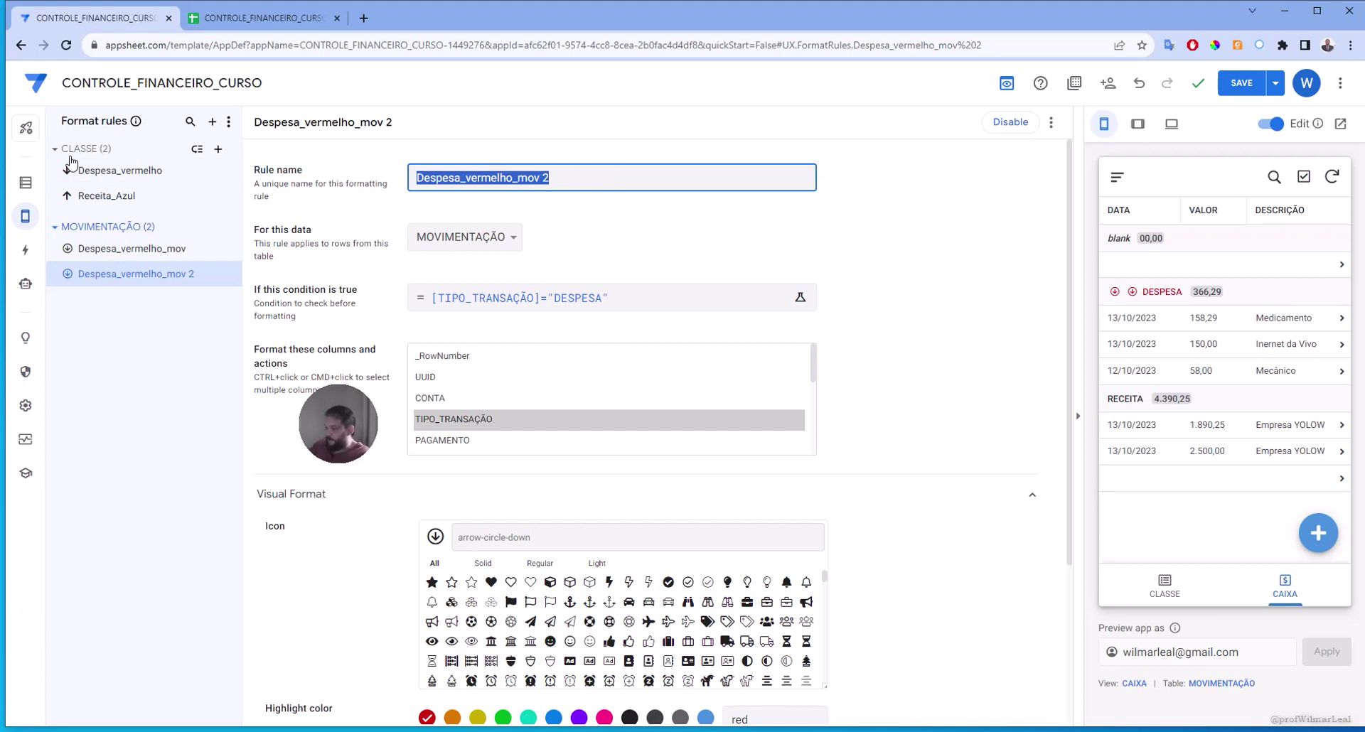
{"action": "type", "text": "rE"}
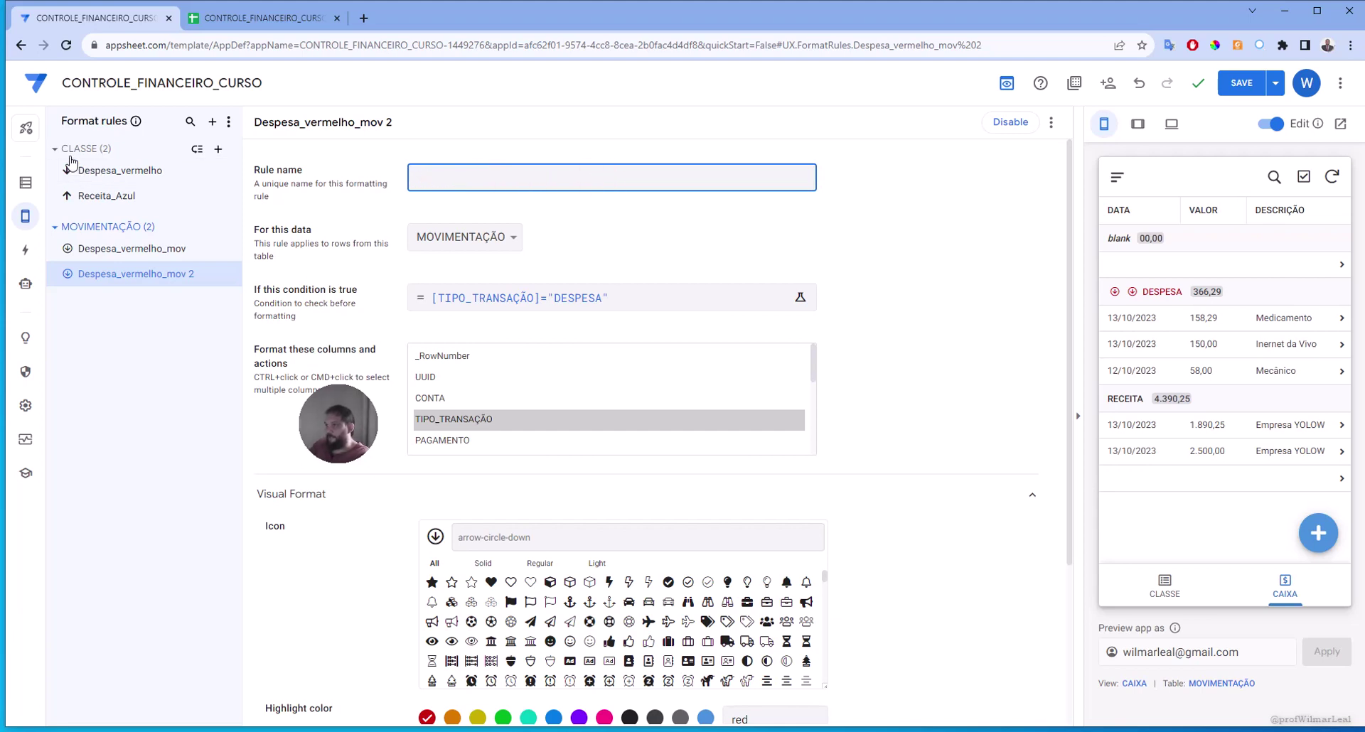
{"action": "type", "text": "eceita_A"}
{"action": "type", "text": "zul_"}
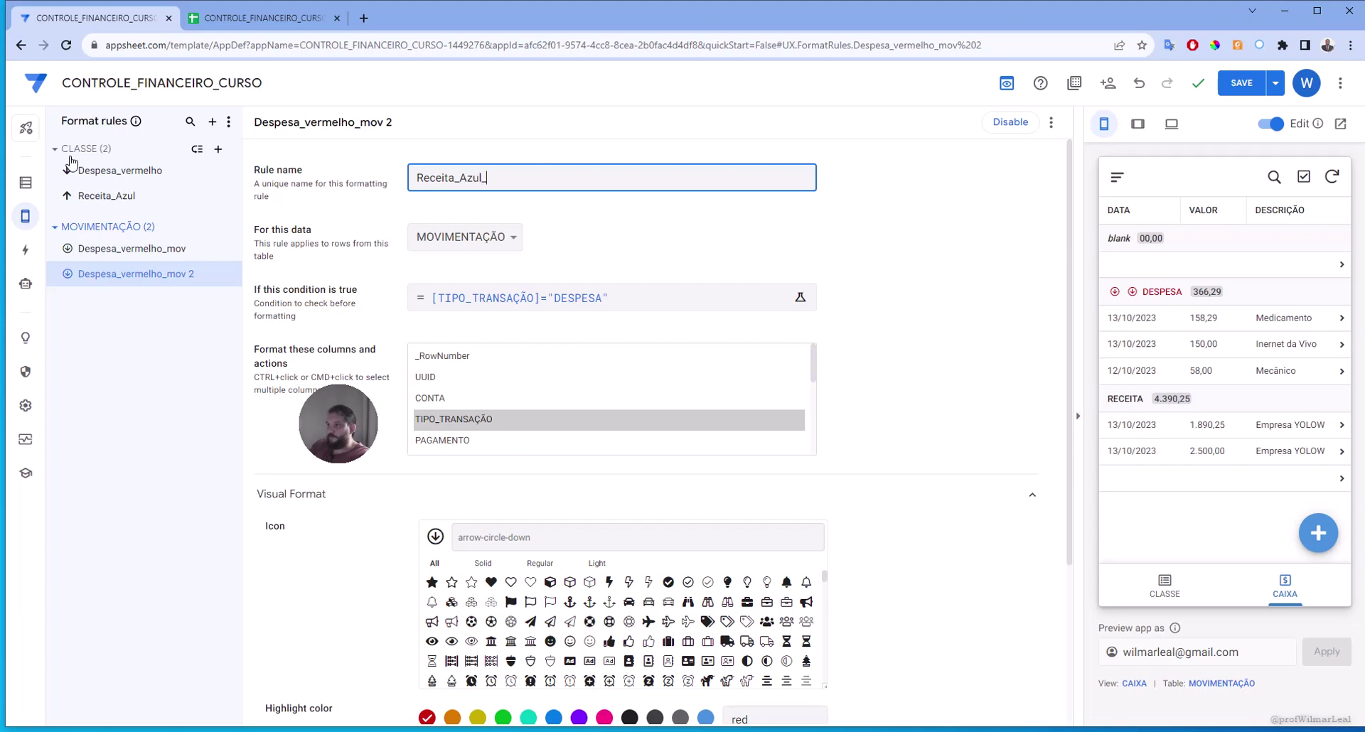
{"action": "type", "text": "mov"}
{"action": "key", "text": "Return"}
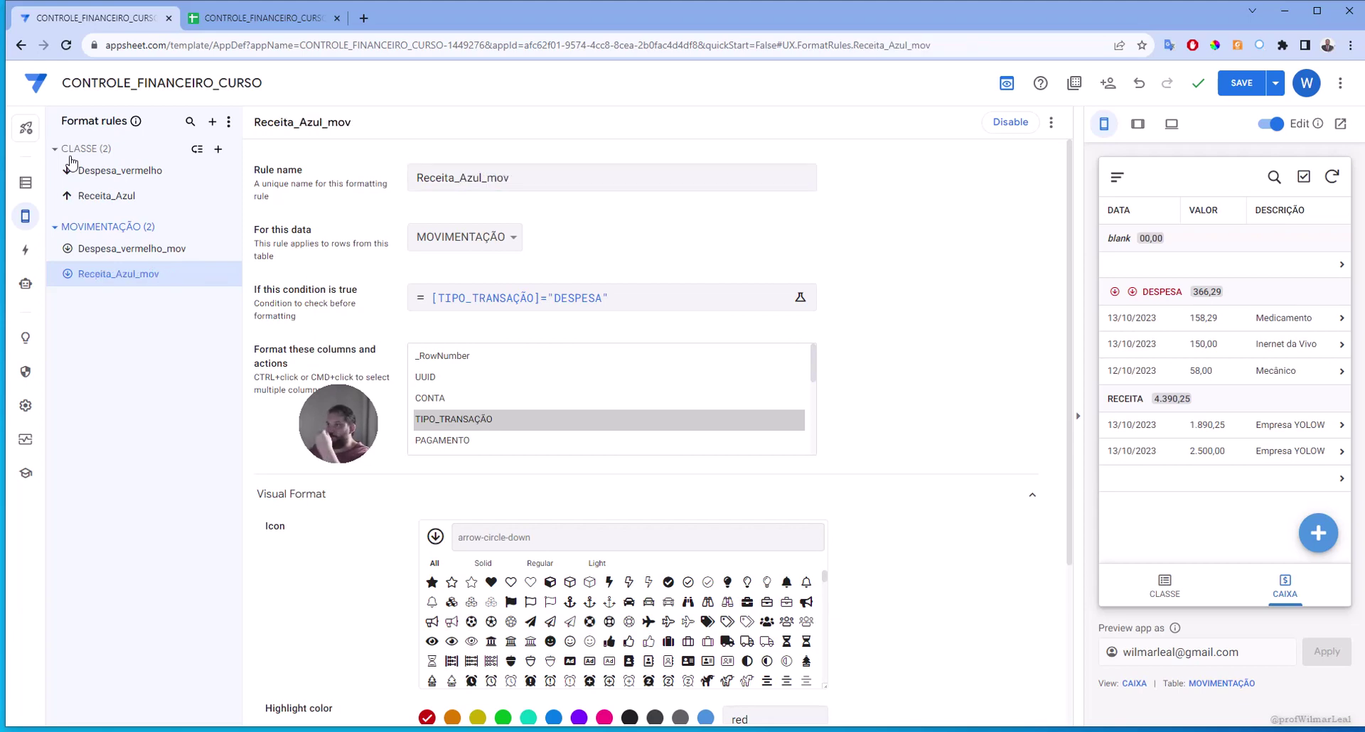
Change the copy's condition to [TIPO_TRANSAÇÃO]="RECEITA" and save it
{"action": "left_click", "coordinate": [583, 298]}
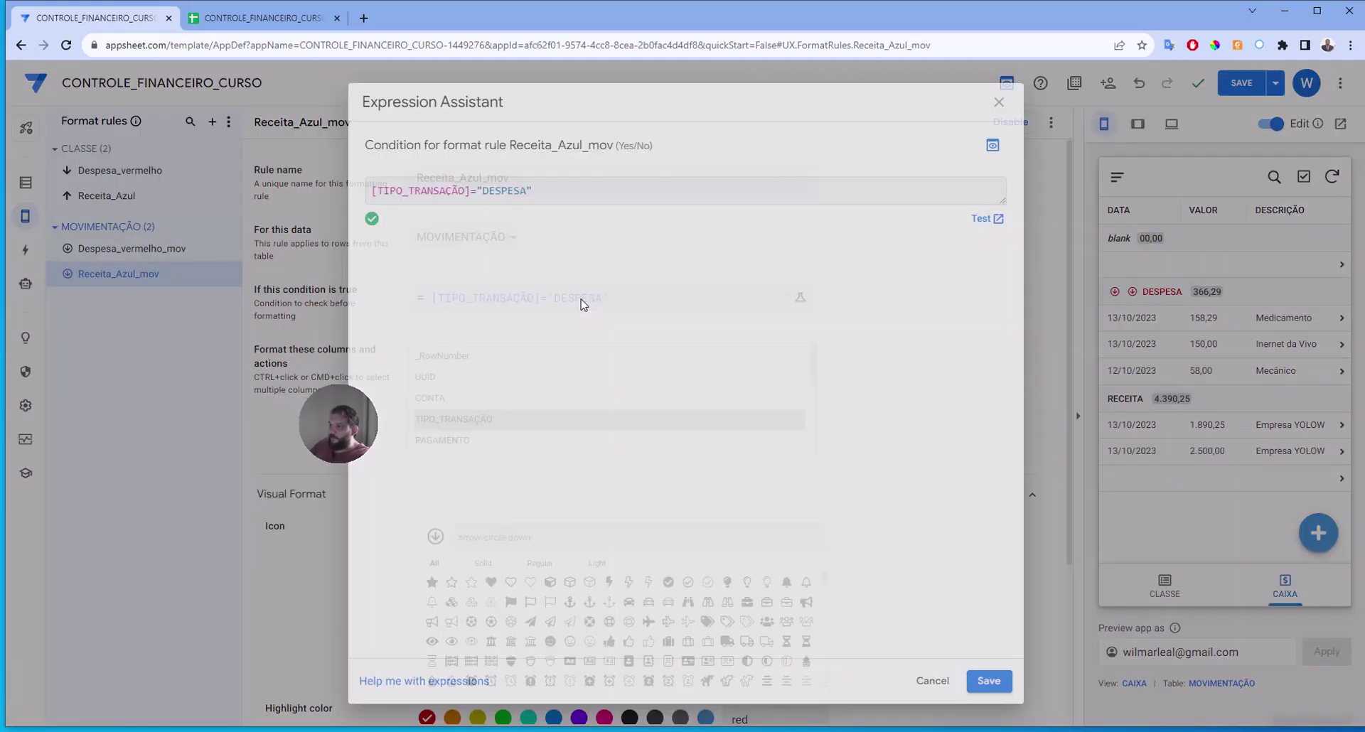
{"action": "double_click", "coordinate": [499, 192]}
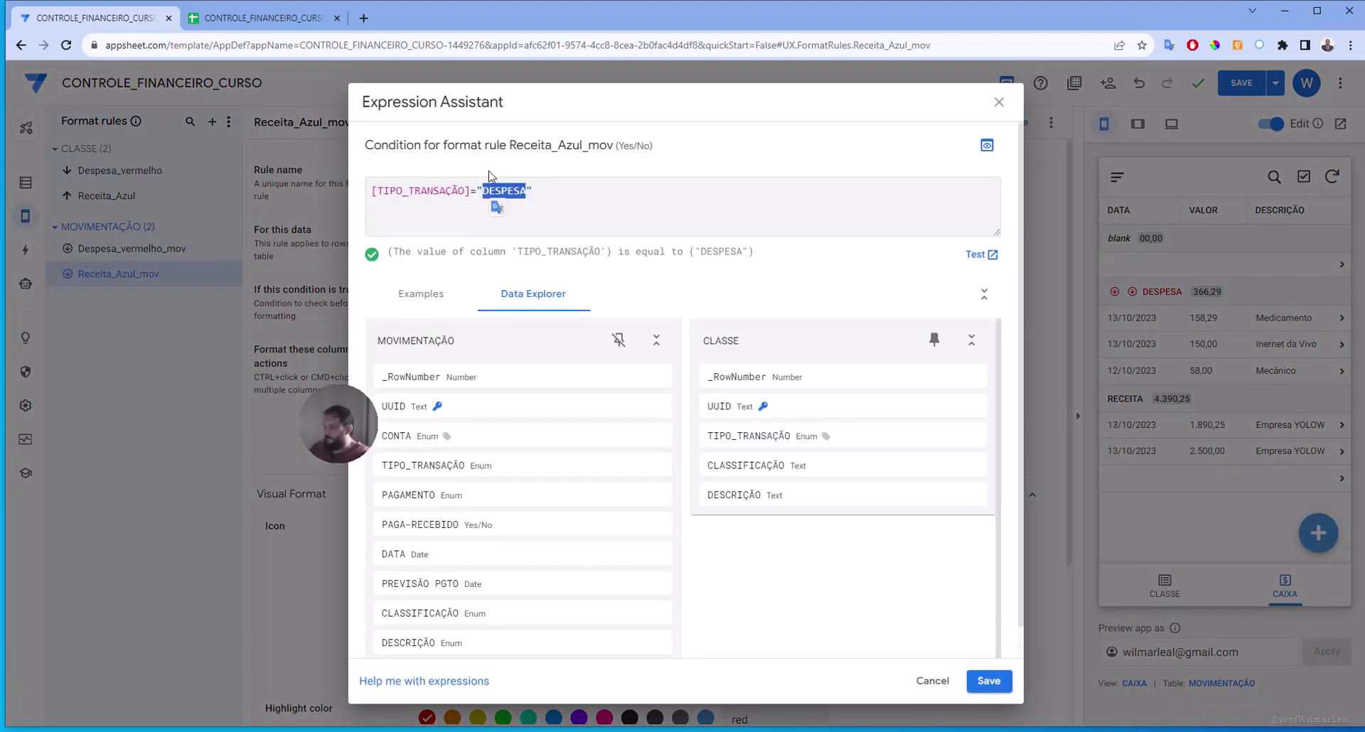
{"action": "type", "text": "RECEITA"}
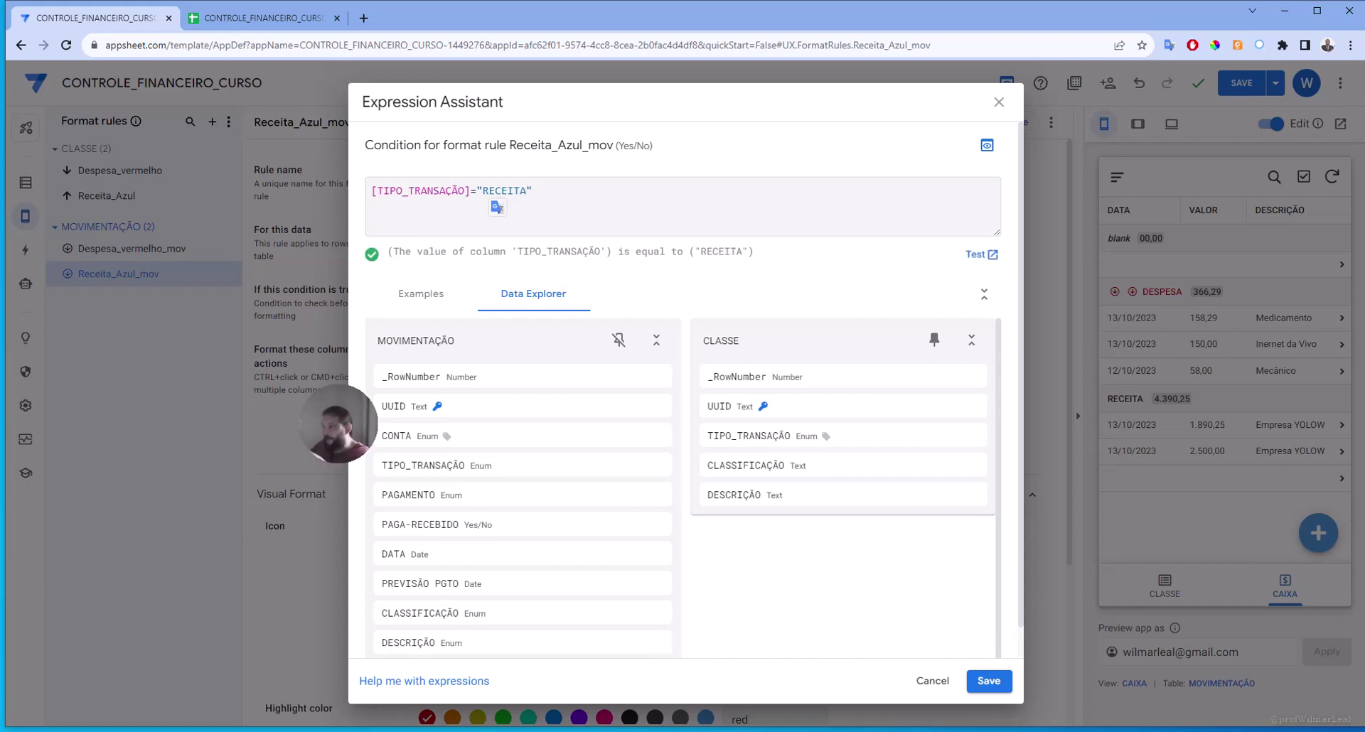
{"action": "left_click", "coordinate": [988, 681]}
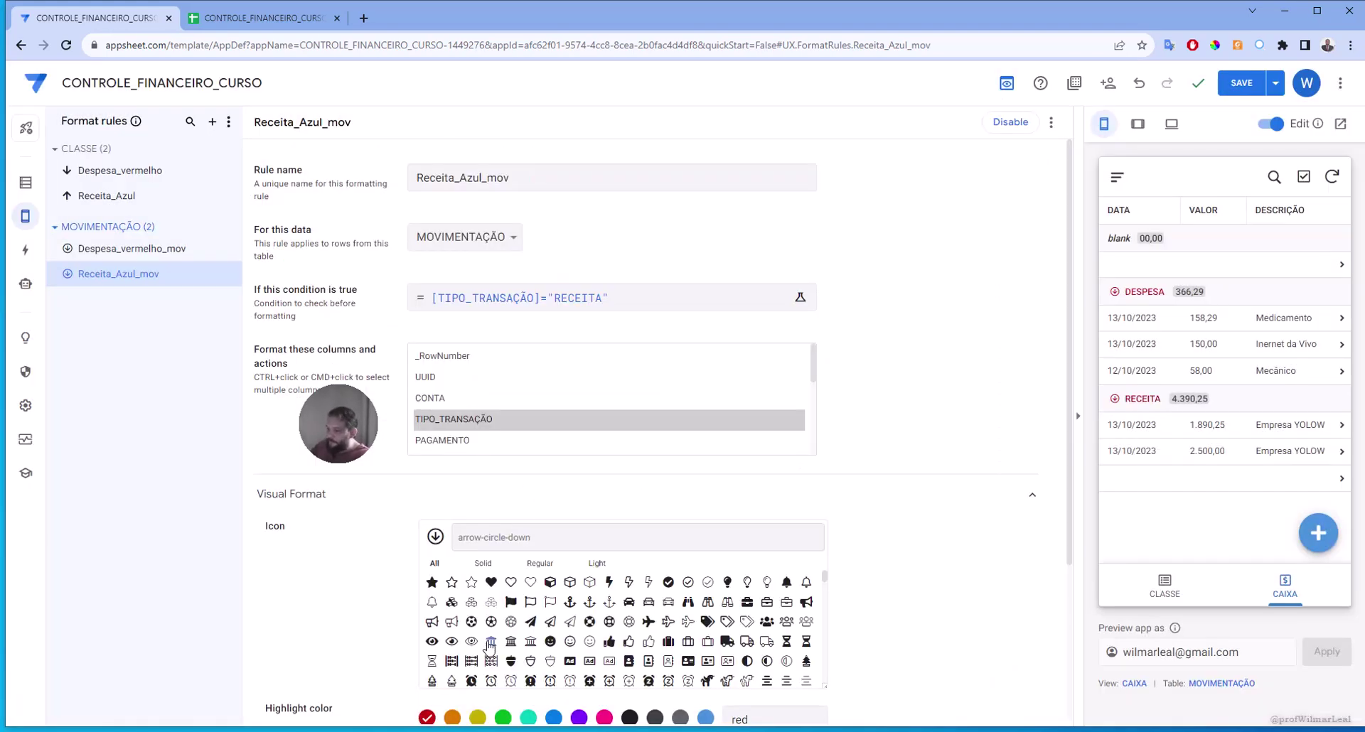
Give Receita_Azul_mov a blue highlight, blue text and the arrow-circle-up icon
{"action": "scroll", "coordinate": [778, 579], "scroll_direction": "down", "scroll_amount": 3}
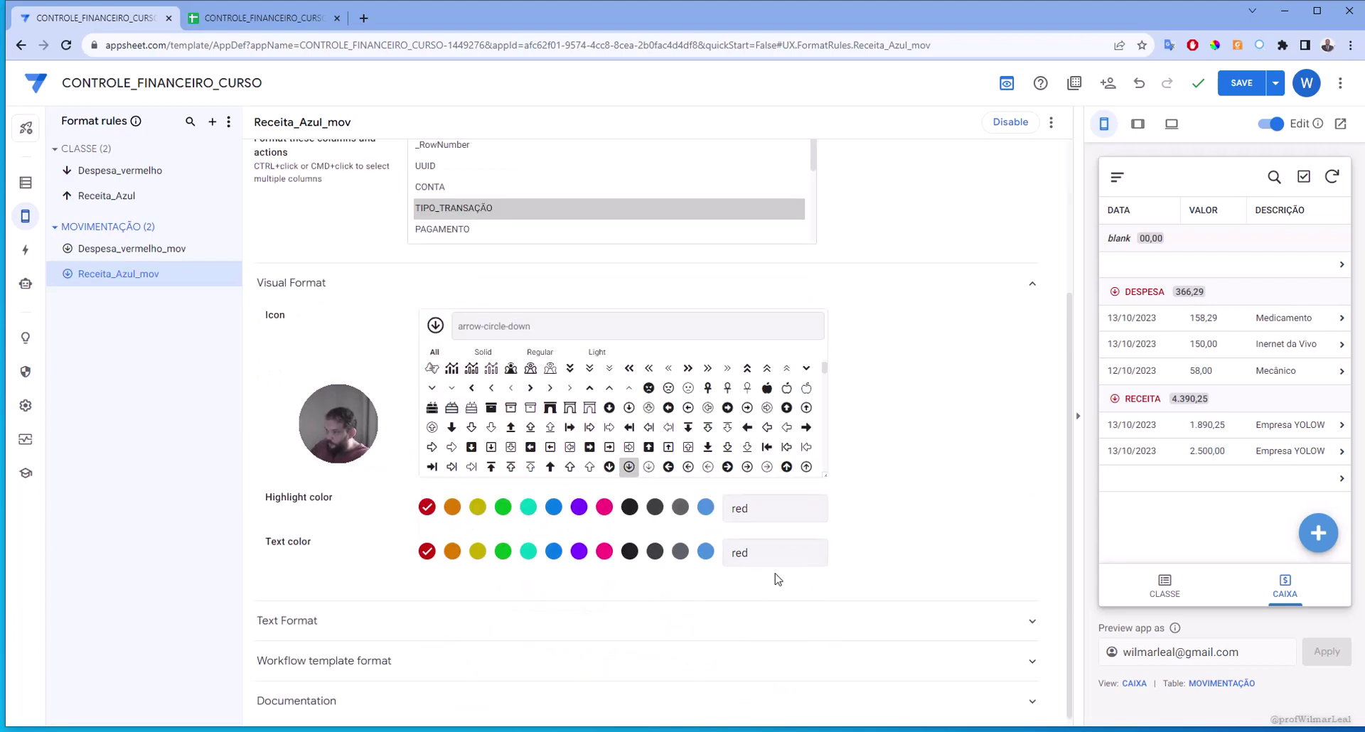
{"action": "left_click", "coordinate": [554, 508]}
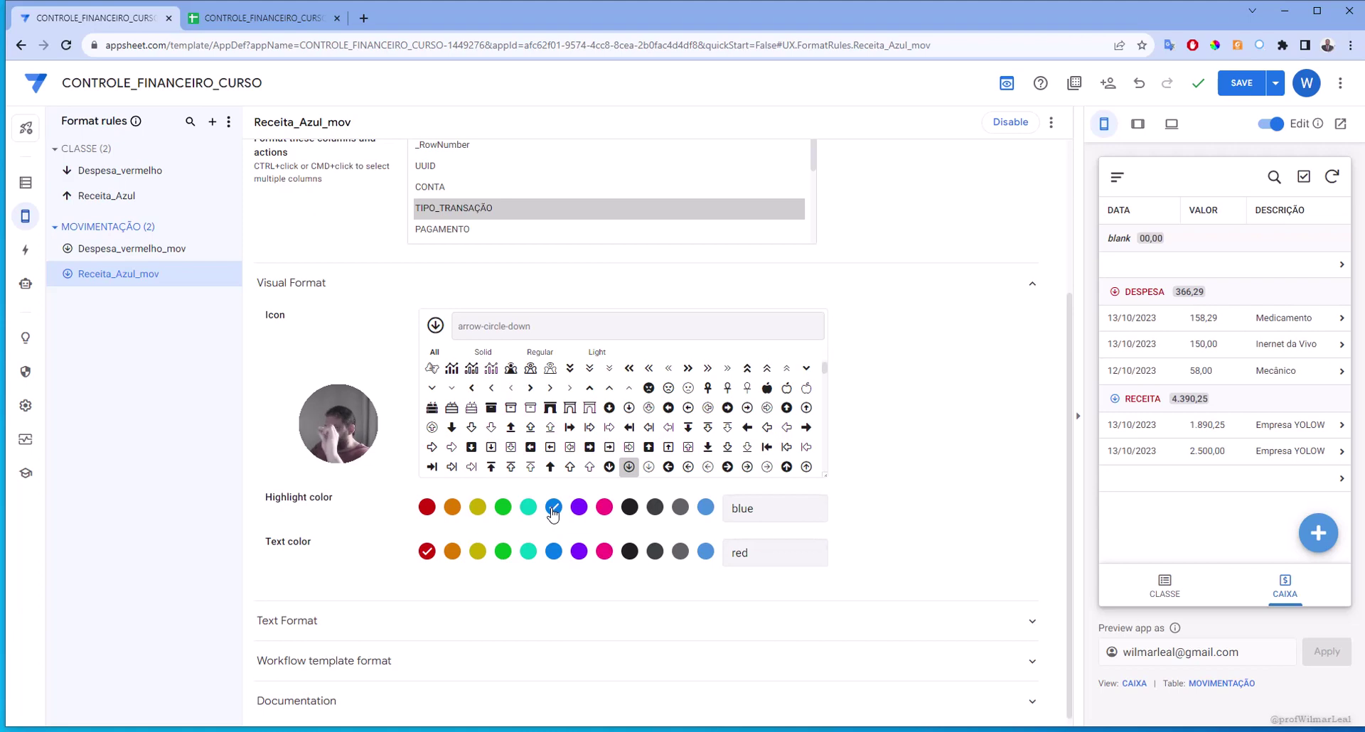
{"action": "left_click", "coordinate": [553, 553]}
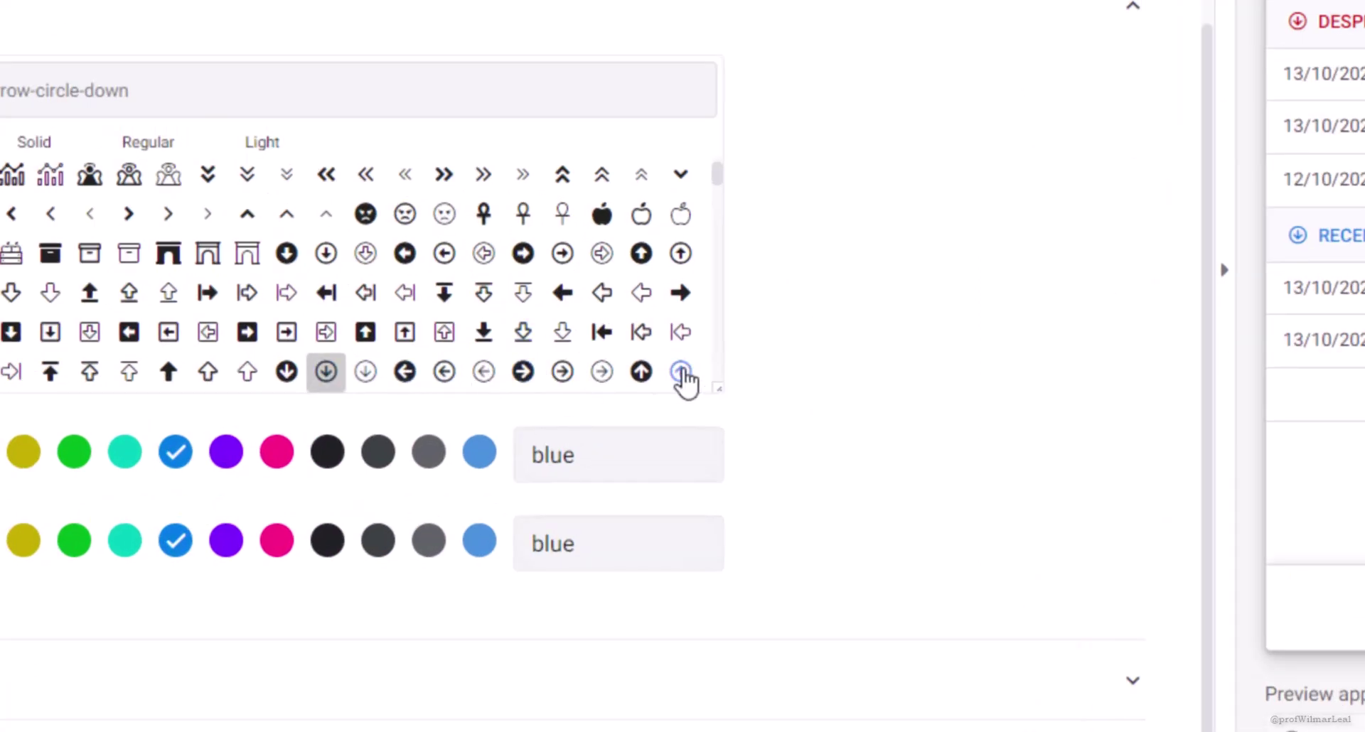
{"action": "left_click", "coordinate": [693, 370]}
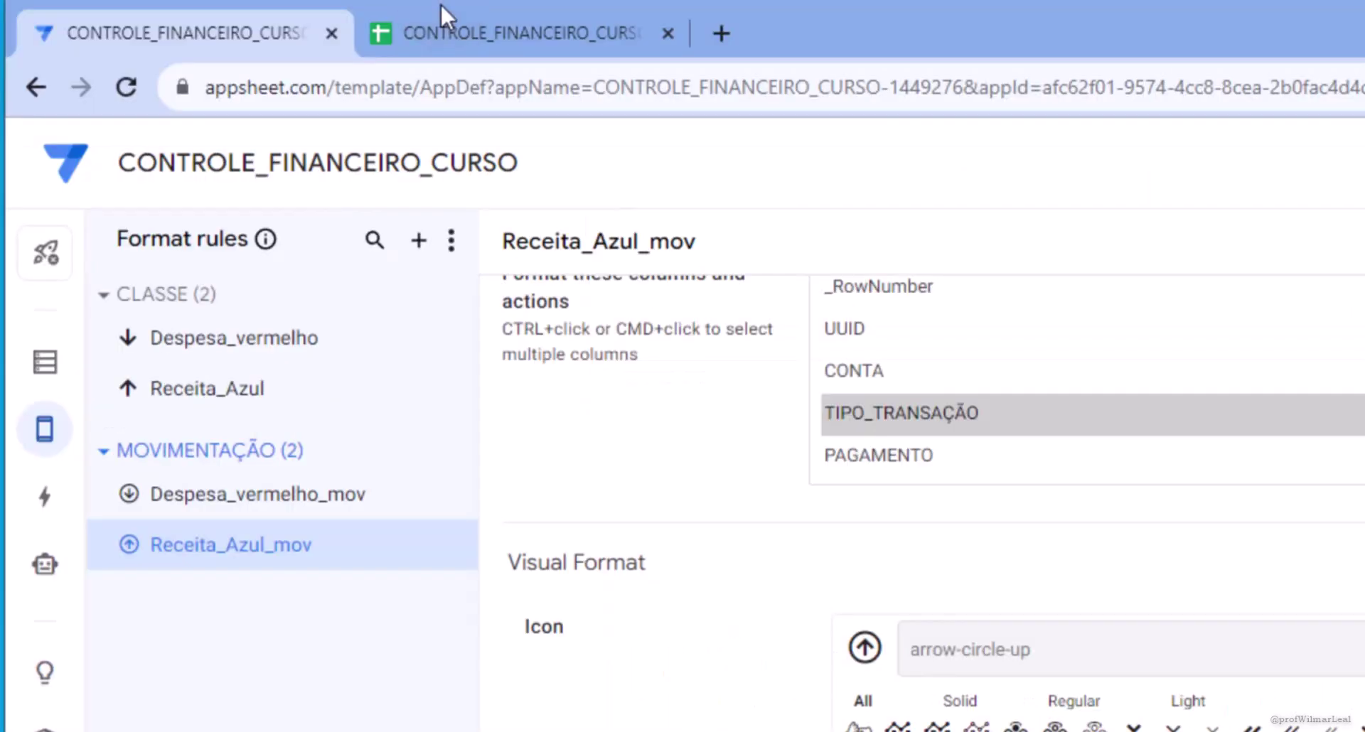
Inspect the PIX payment cell D6 in the MOVIMENTAÇÃO sheet, then return to AppSheet
{"action": "left_click", "coordinate": [455, 35]}
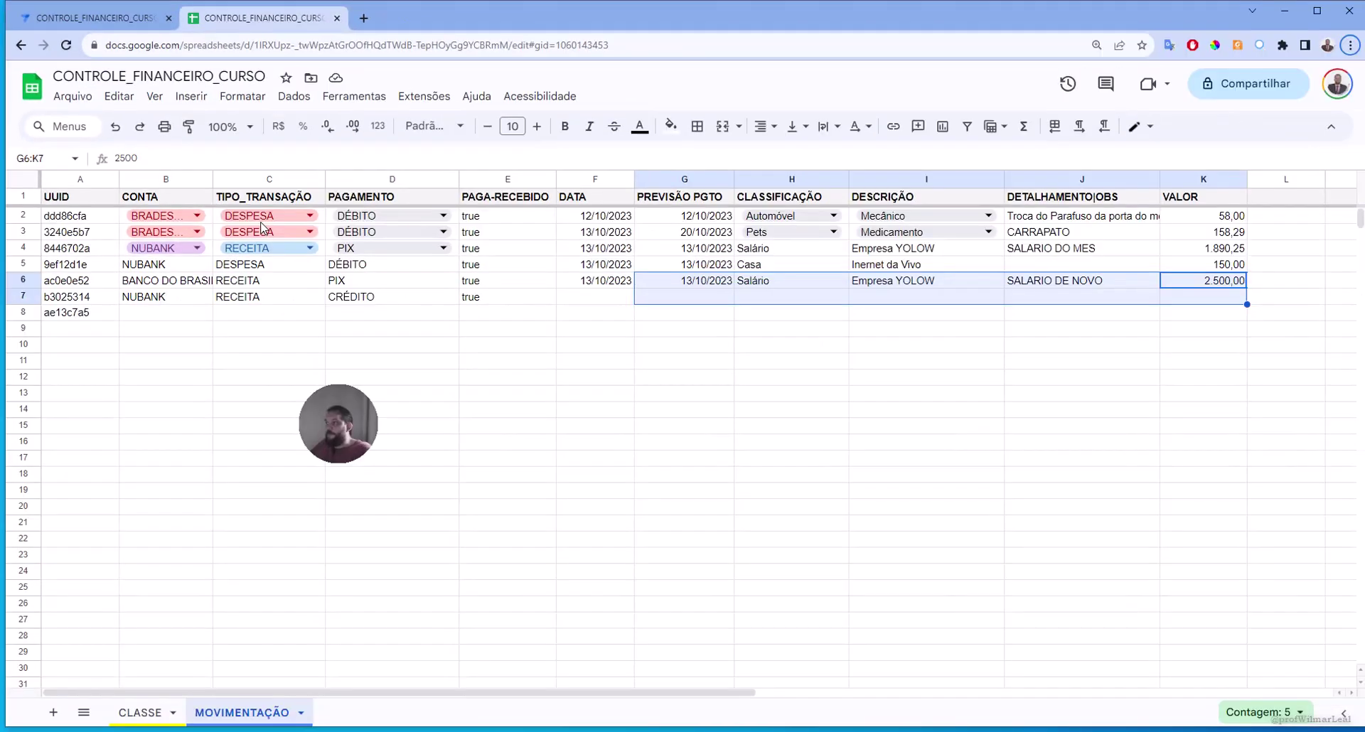
{"action": "left_click", "coordinate": [379, 285]}
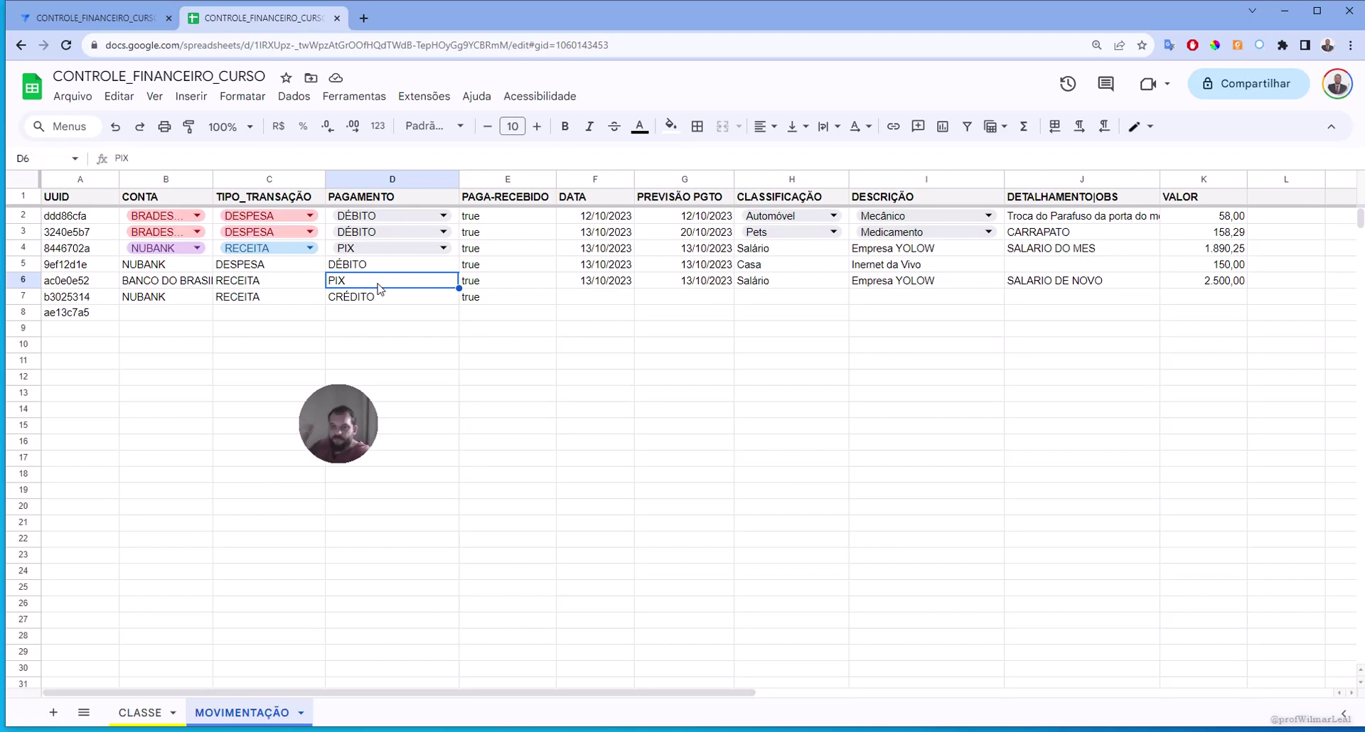
{"action": "left_click", "coordinate": [139, 18]}
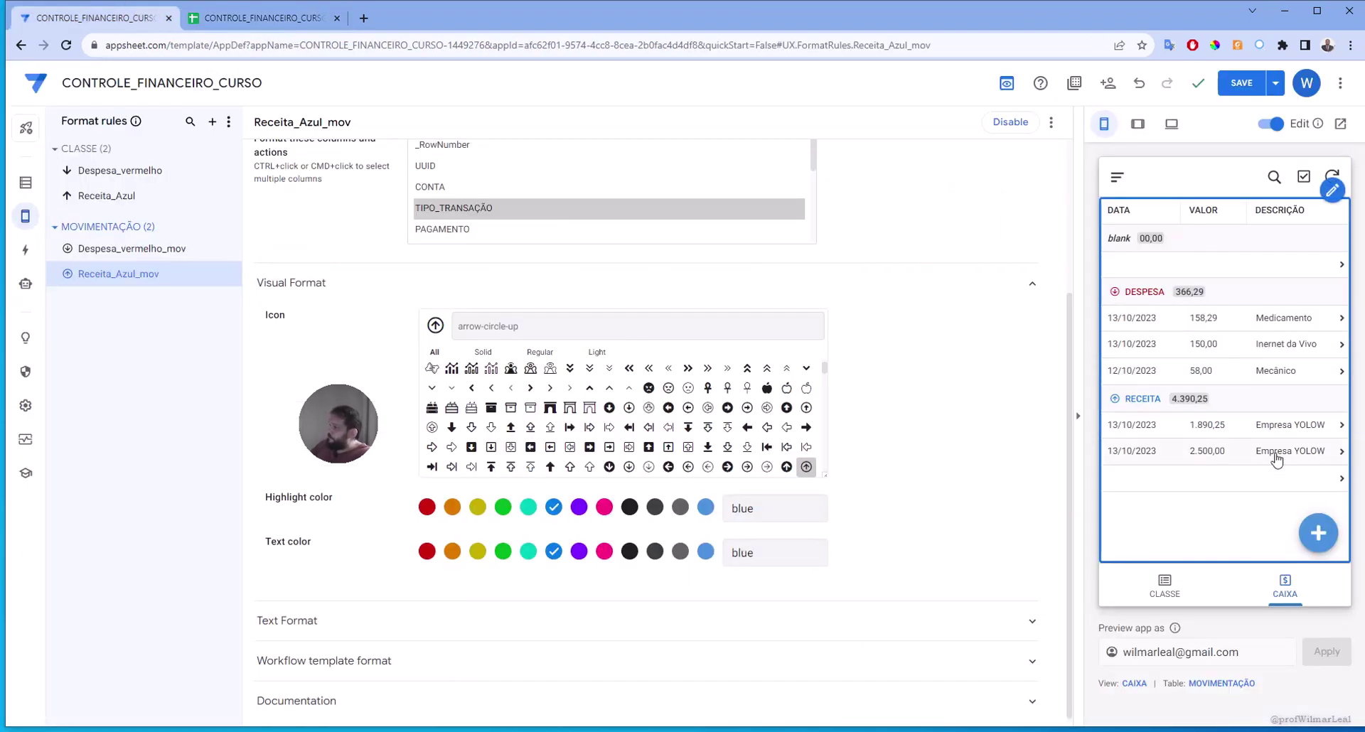
Save the pending changes and open the empty record under the blank group in the CAIXA preview
{"action": "left_click", "coordinate": [1242, 84]}
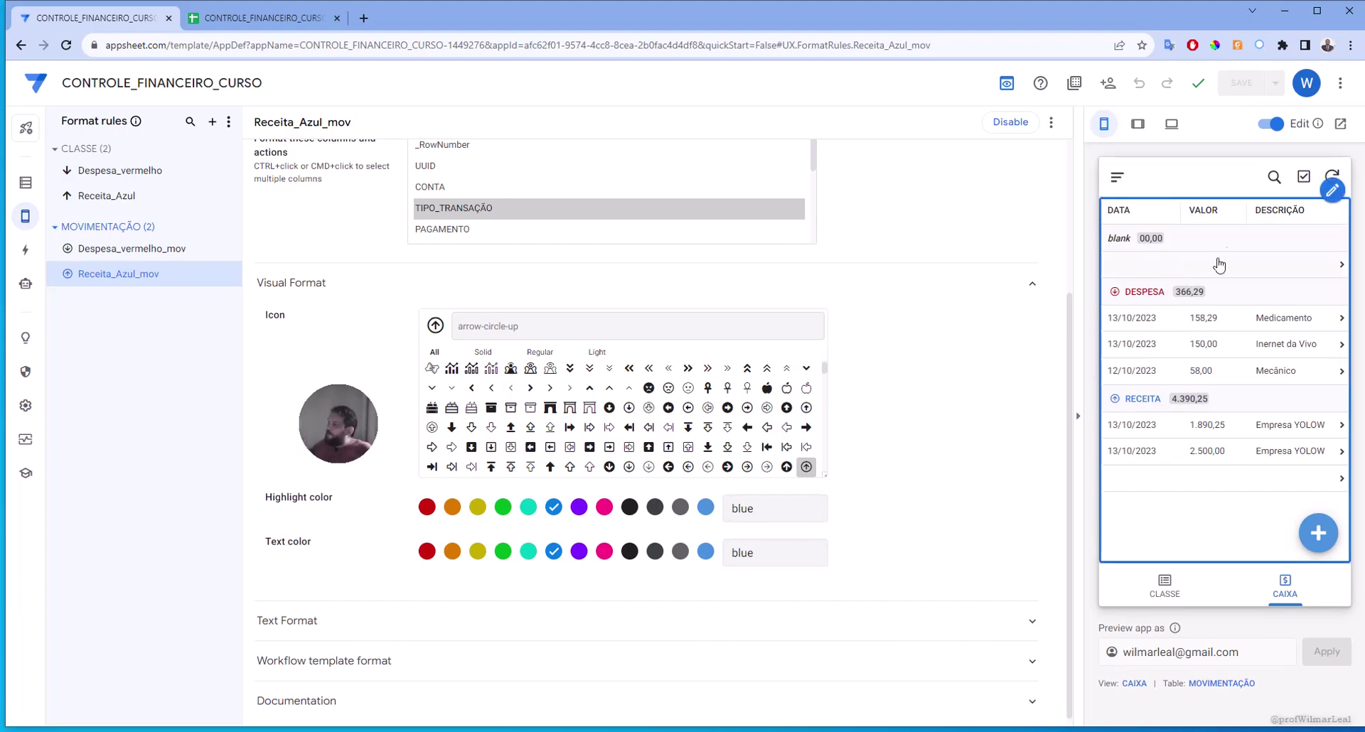
{"action": "left_click", "coordinate": [1183, 268]}
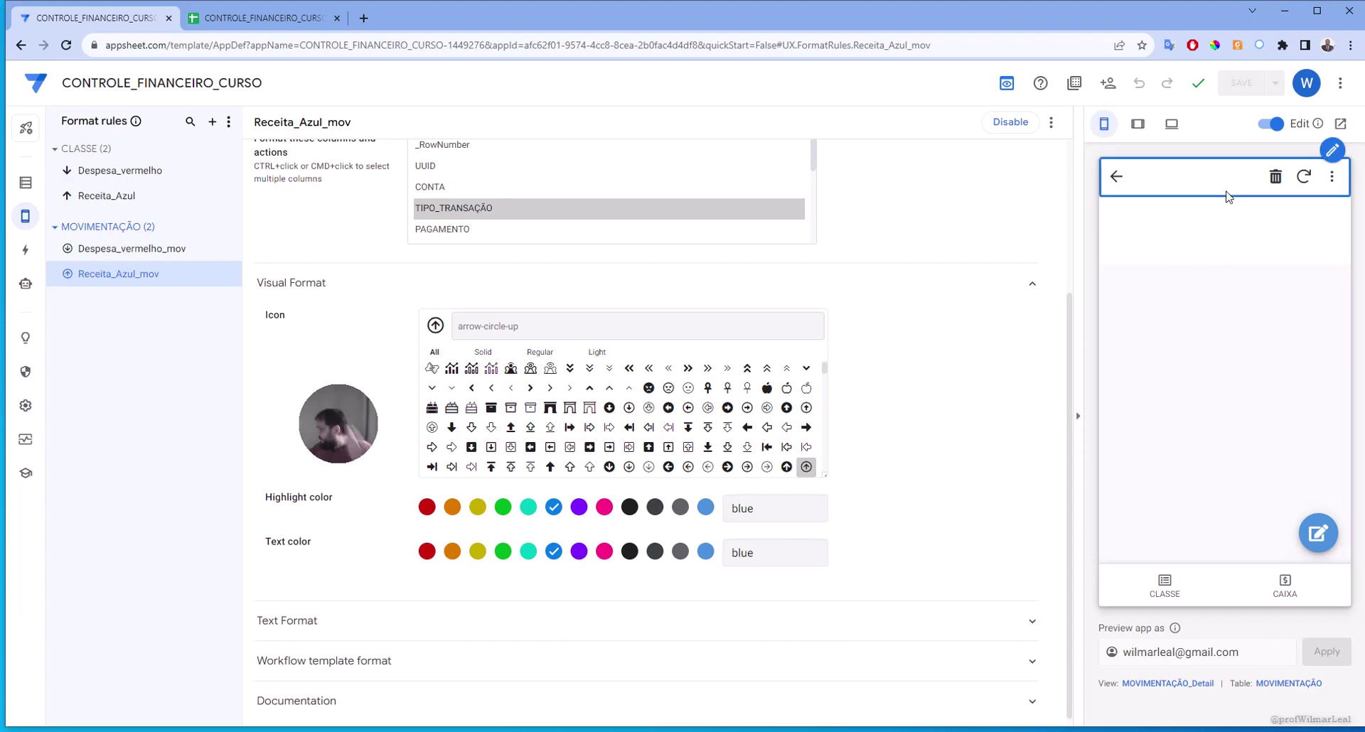
{"action": "left_click", "coordinate": [1295, 600]}
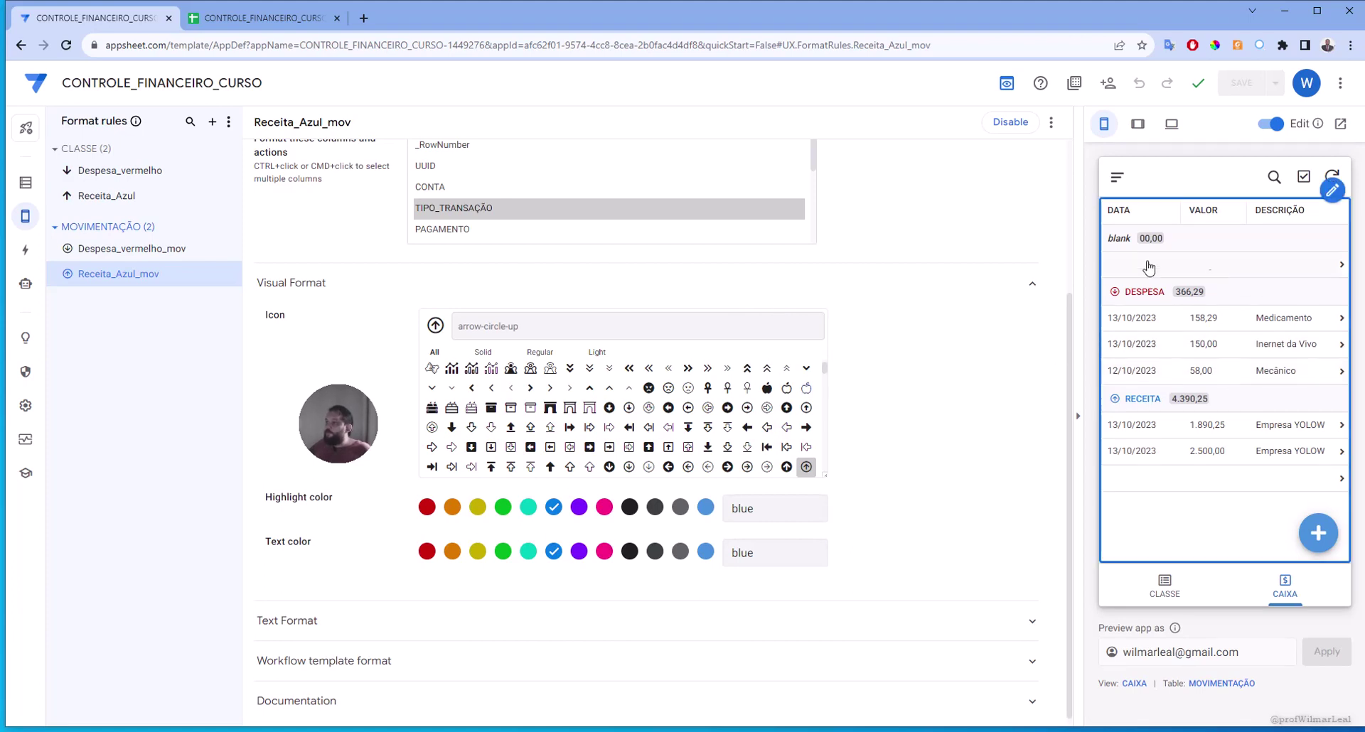
{"action": "scroll", "coordinate": [583, 193], "scroll_direction": "up", "scroll_amount": 2}
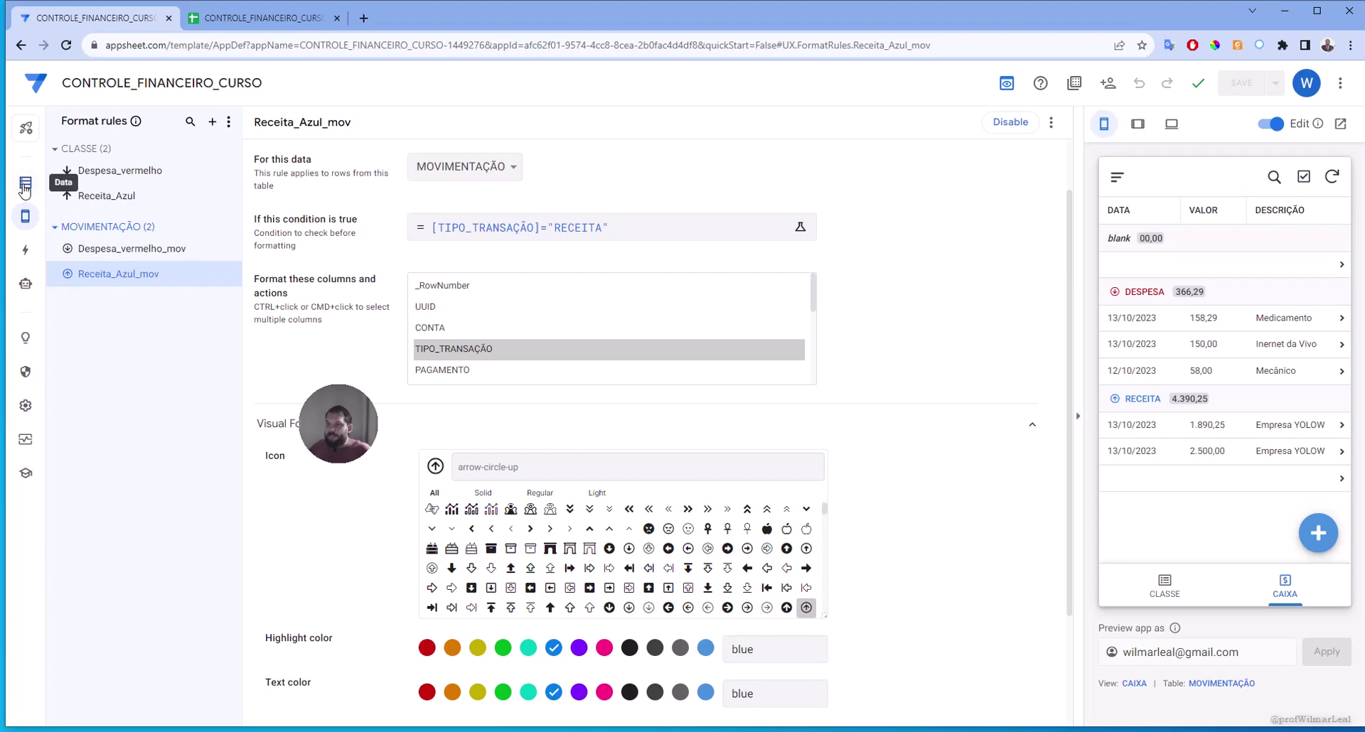
Go to Views and bring up, then dismiss, the slice suggestions for the CLASSE table
{"action": "left_click", "coordinate": [25, 187]}
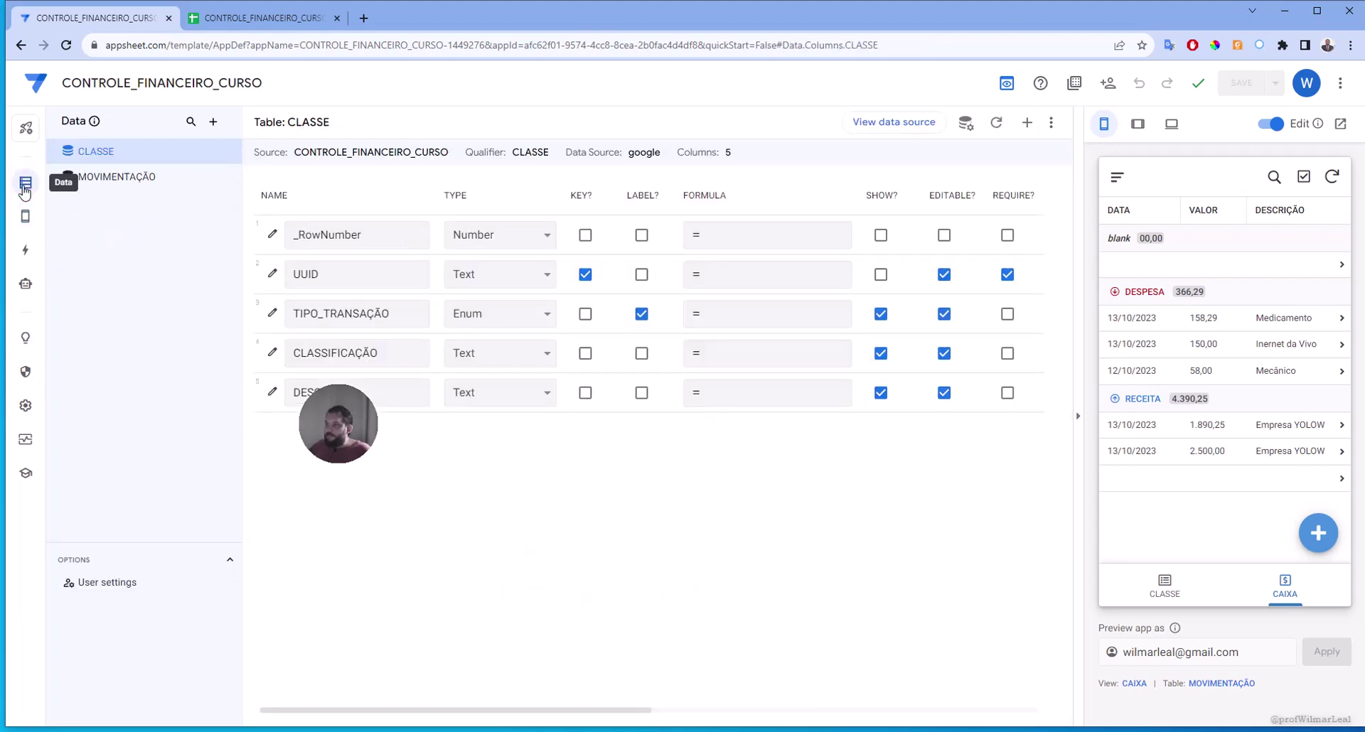
{"action": "mouse_move", "coordinate": [25, 215]}
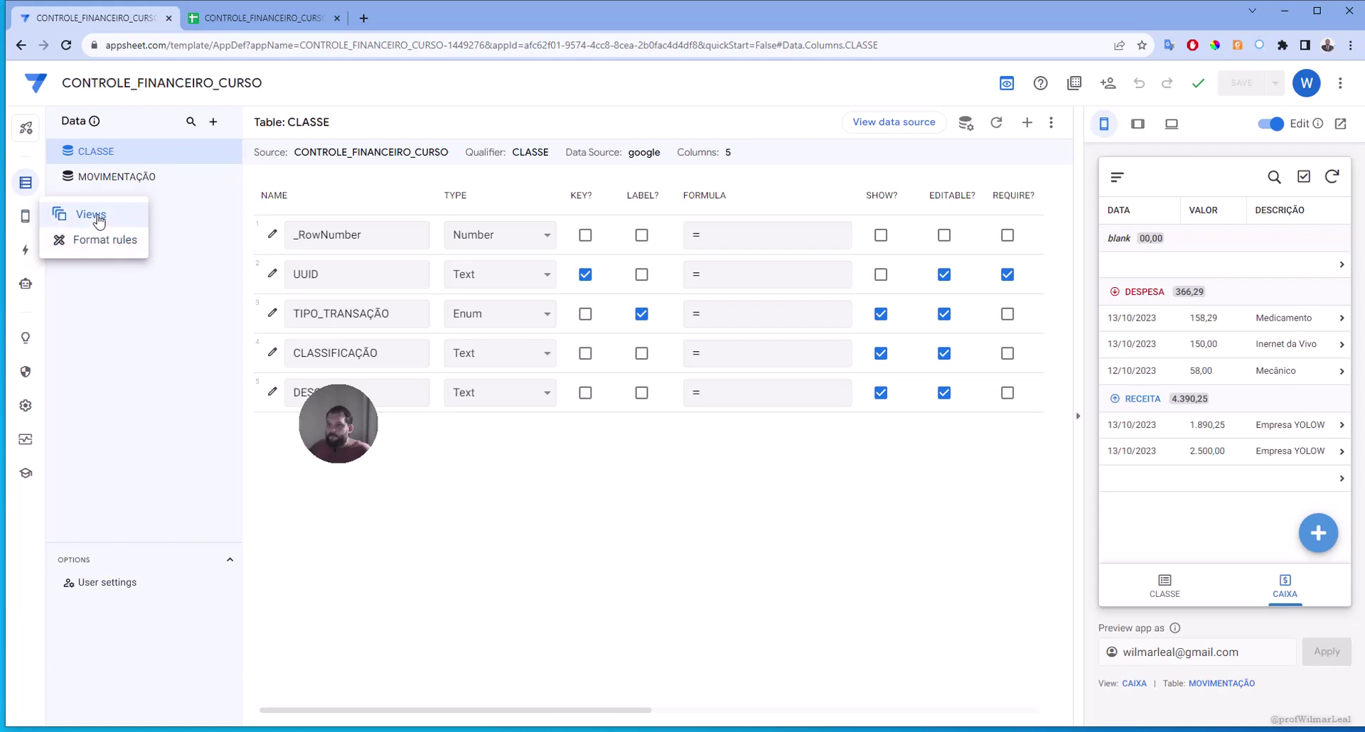
{"action": "left_click", "coordinate": [92, 215]}
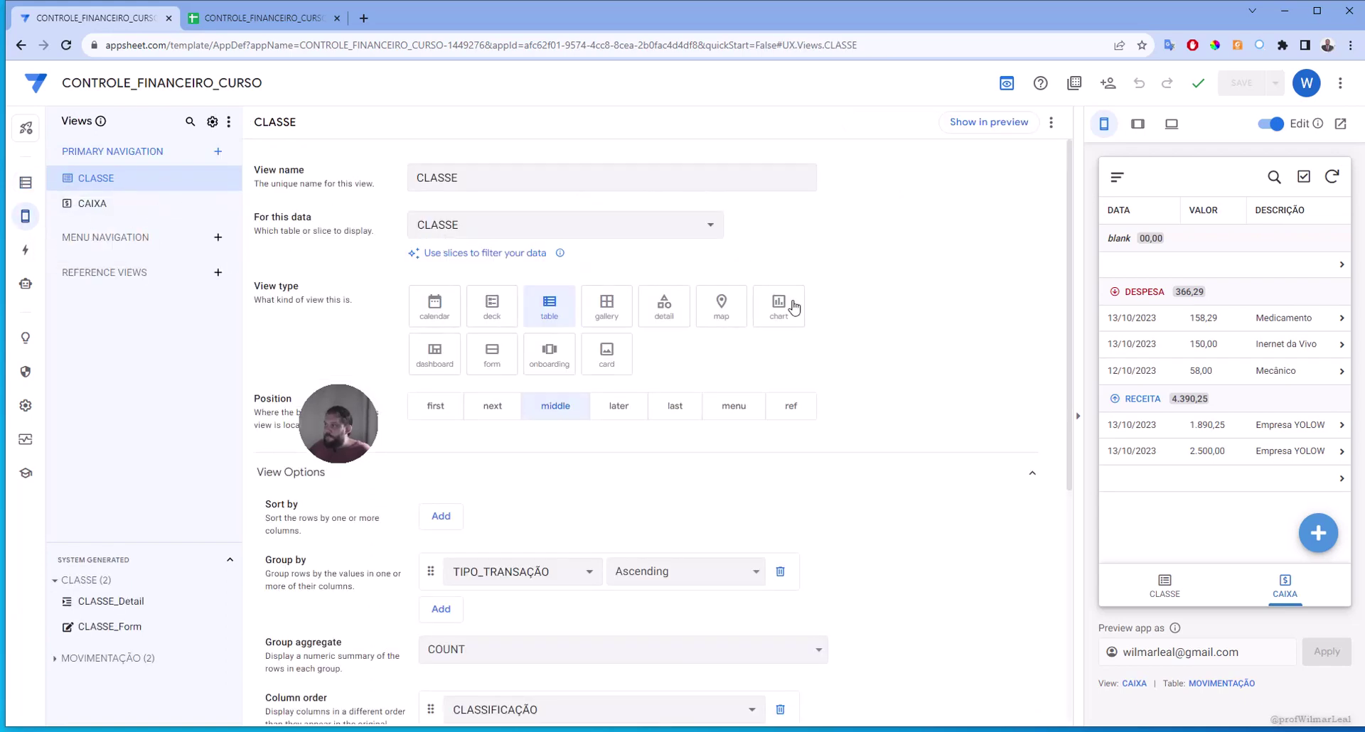
{"action": "left_click", "coordinate": [508, 256]}
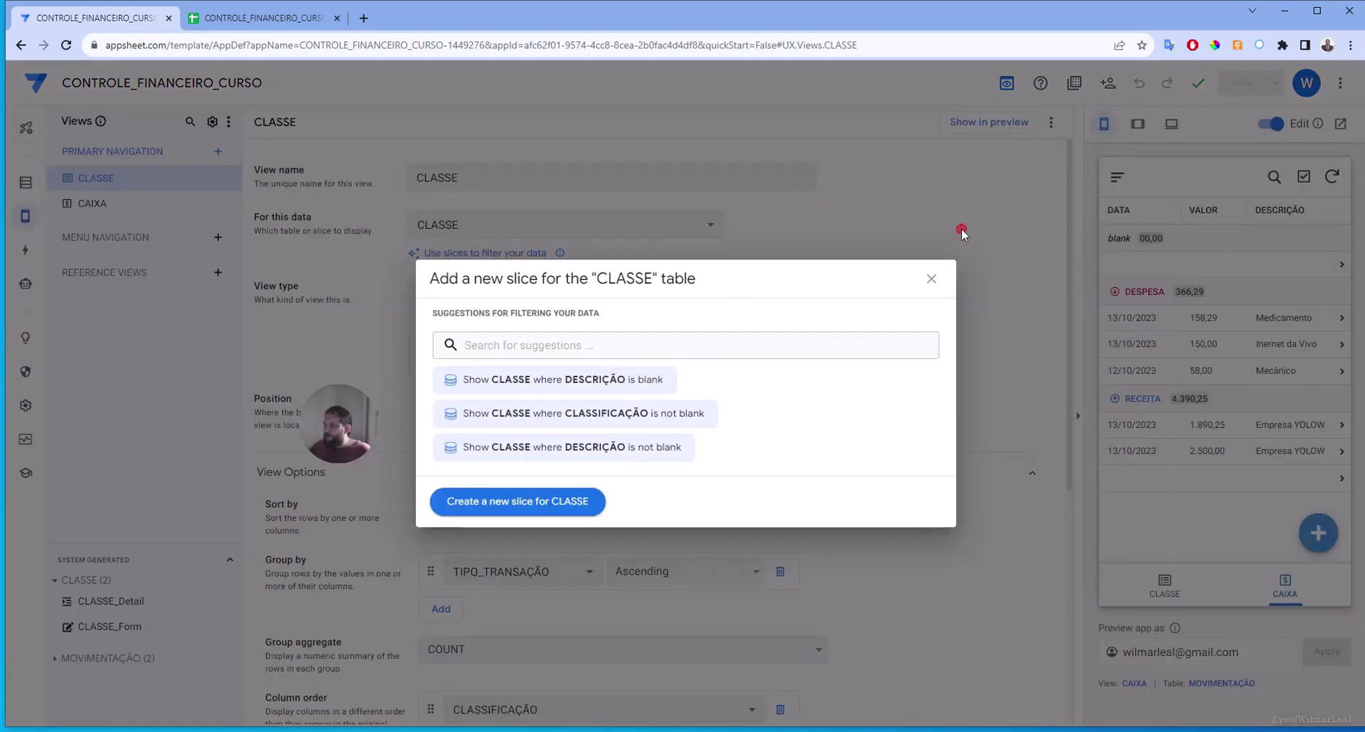
{"action": "left_click", "coordinate": [961, 228]}
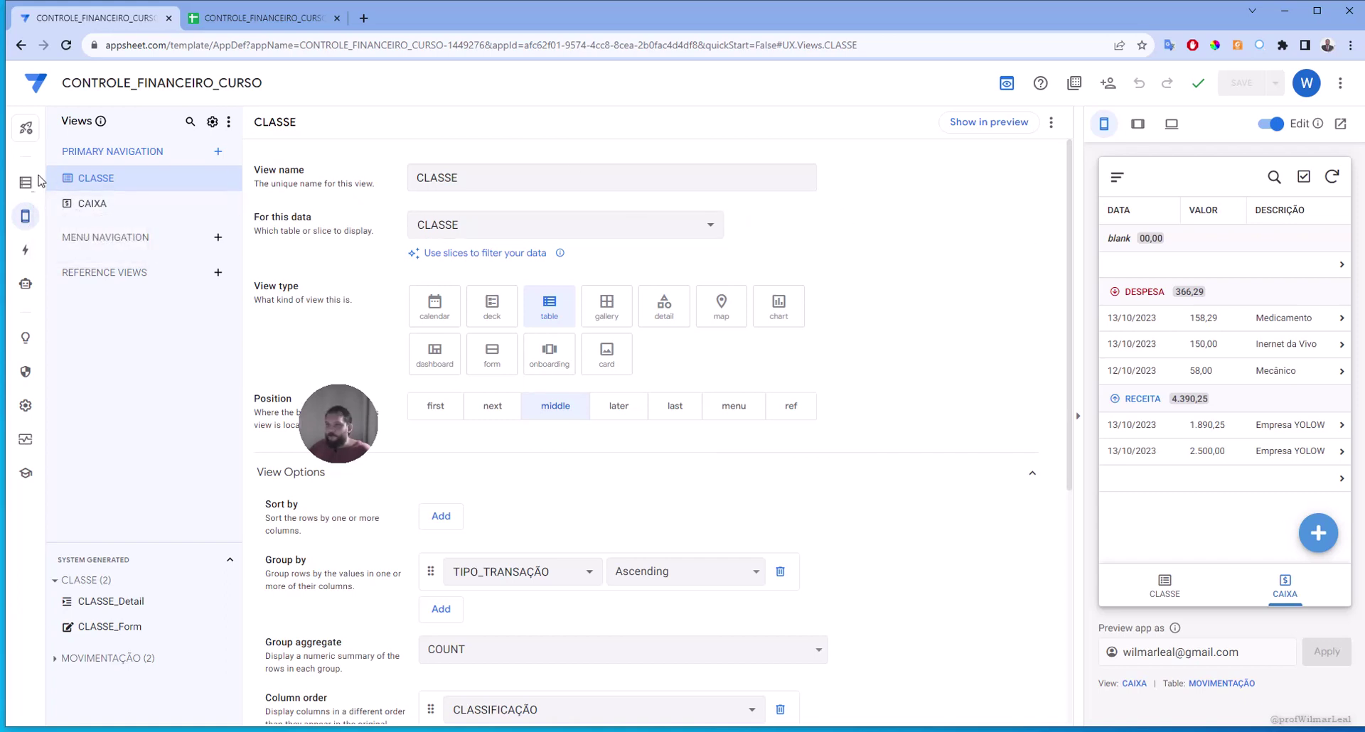
Look at the Format rules, then return to the CLASSE view settings
{"action": "mouse_move", "coordinate": [35, 222]}
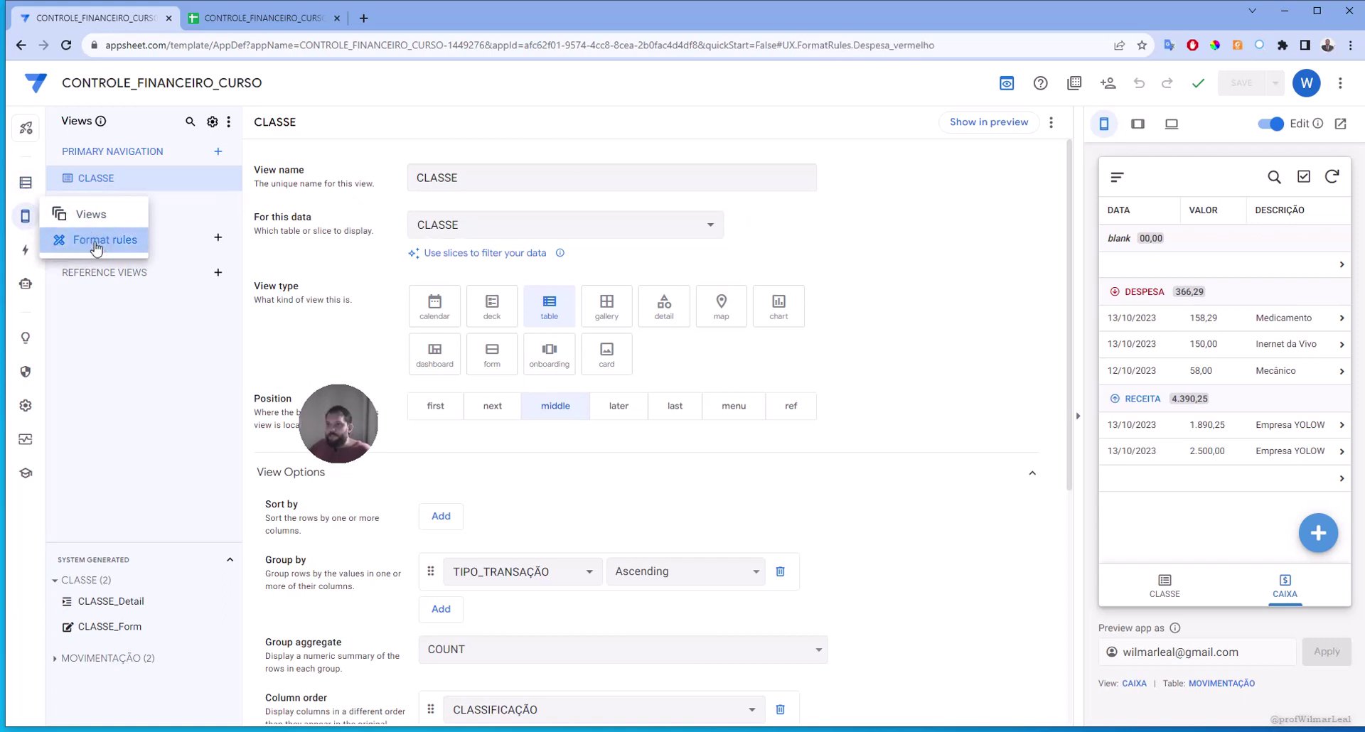
{"action": "left_click", "coordinate": [96, 241]}
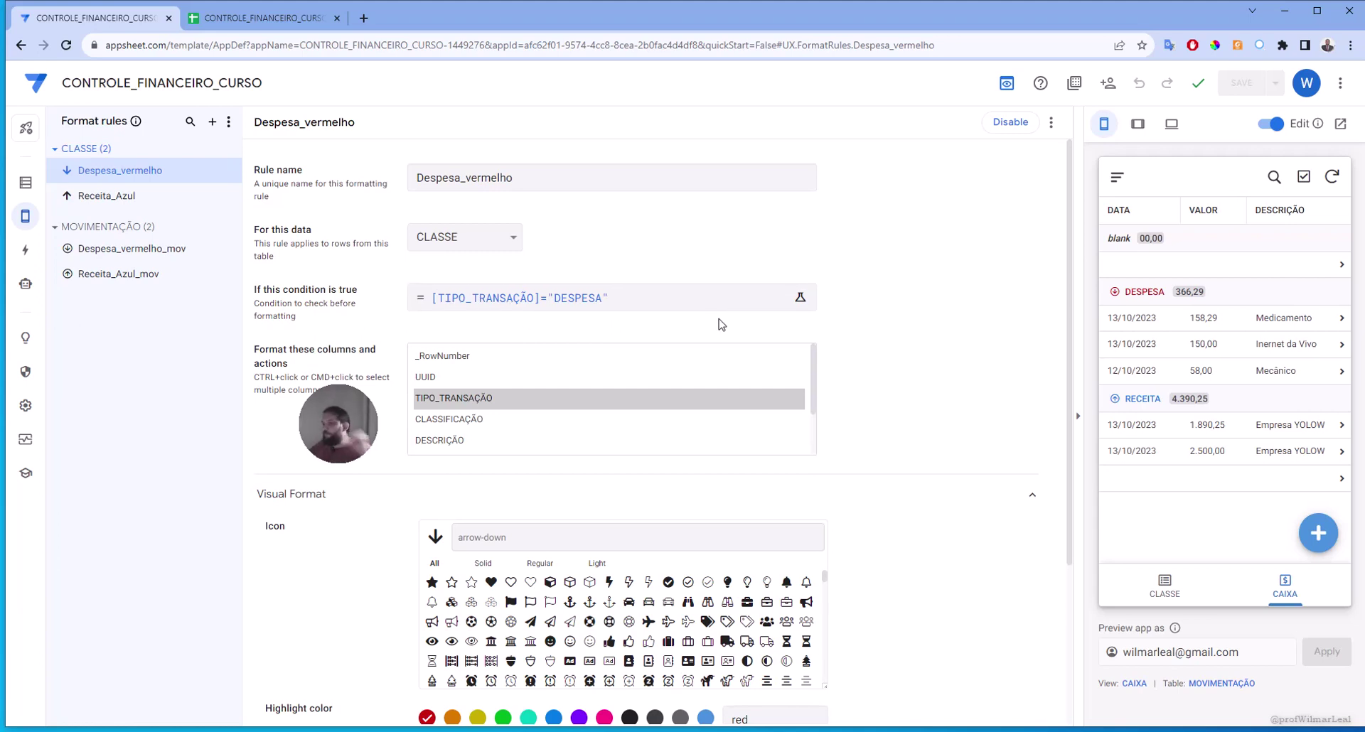
{"action": "mouse_move", "coordinate": [27, 217]}
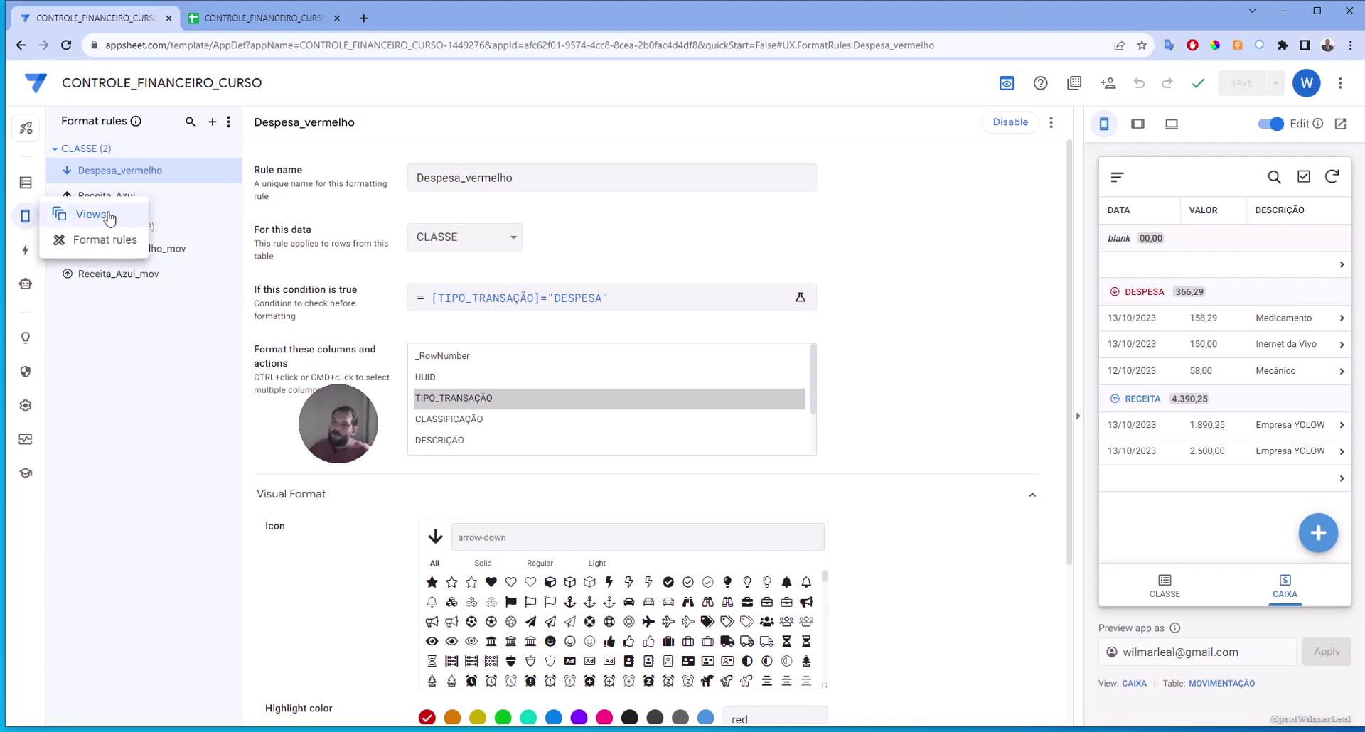
{"action": "left_click", "coordinate": [84, 215]}
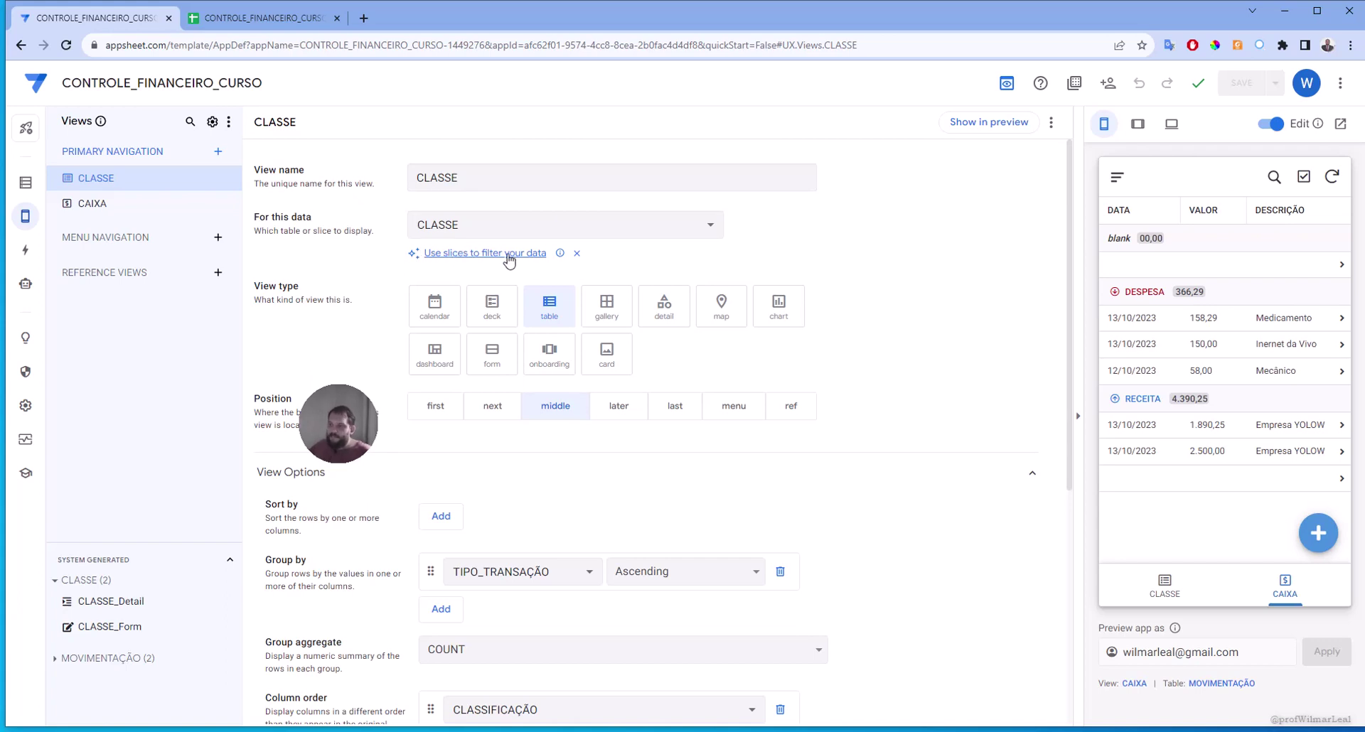
{"action": "left_click_drag", "start_coordinate": [610, 253], "coordinate": [421, 254]}
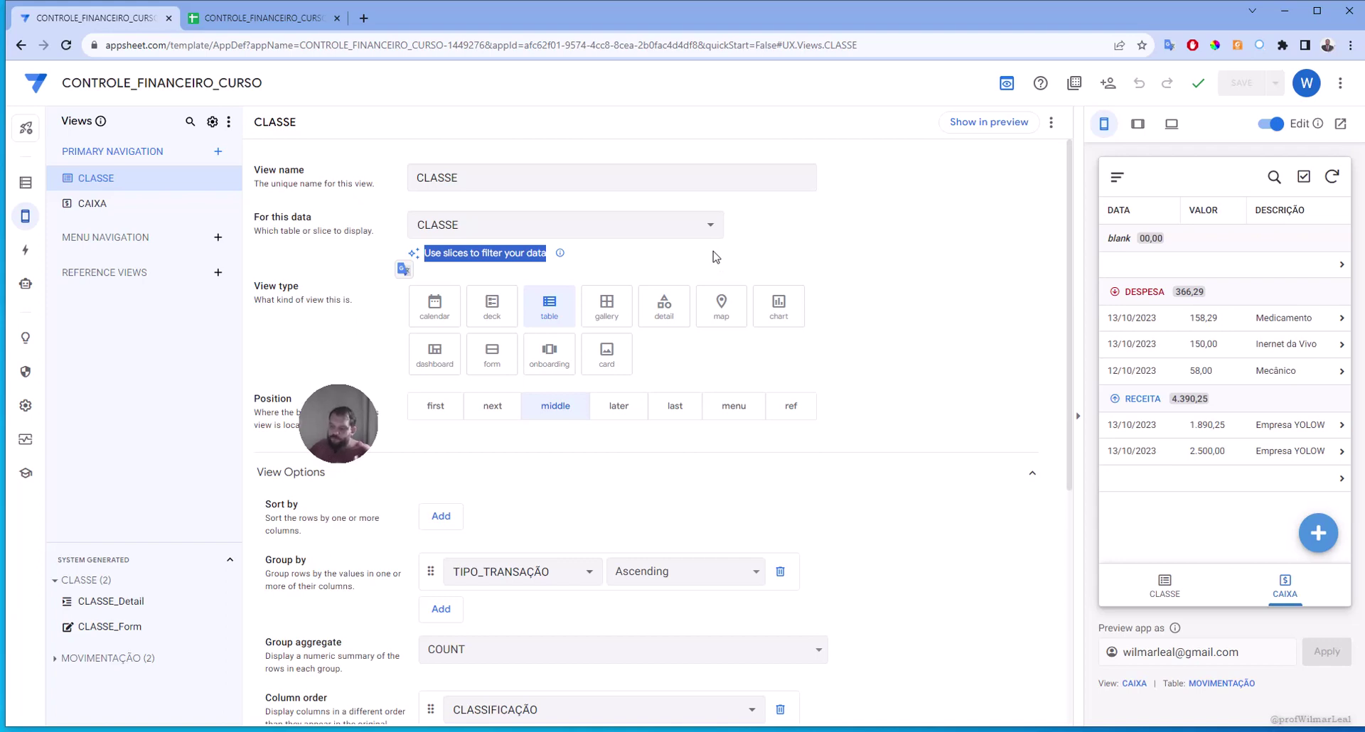
{"action": "left_click", "coordinate": [928, 284]}
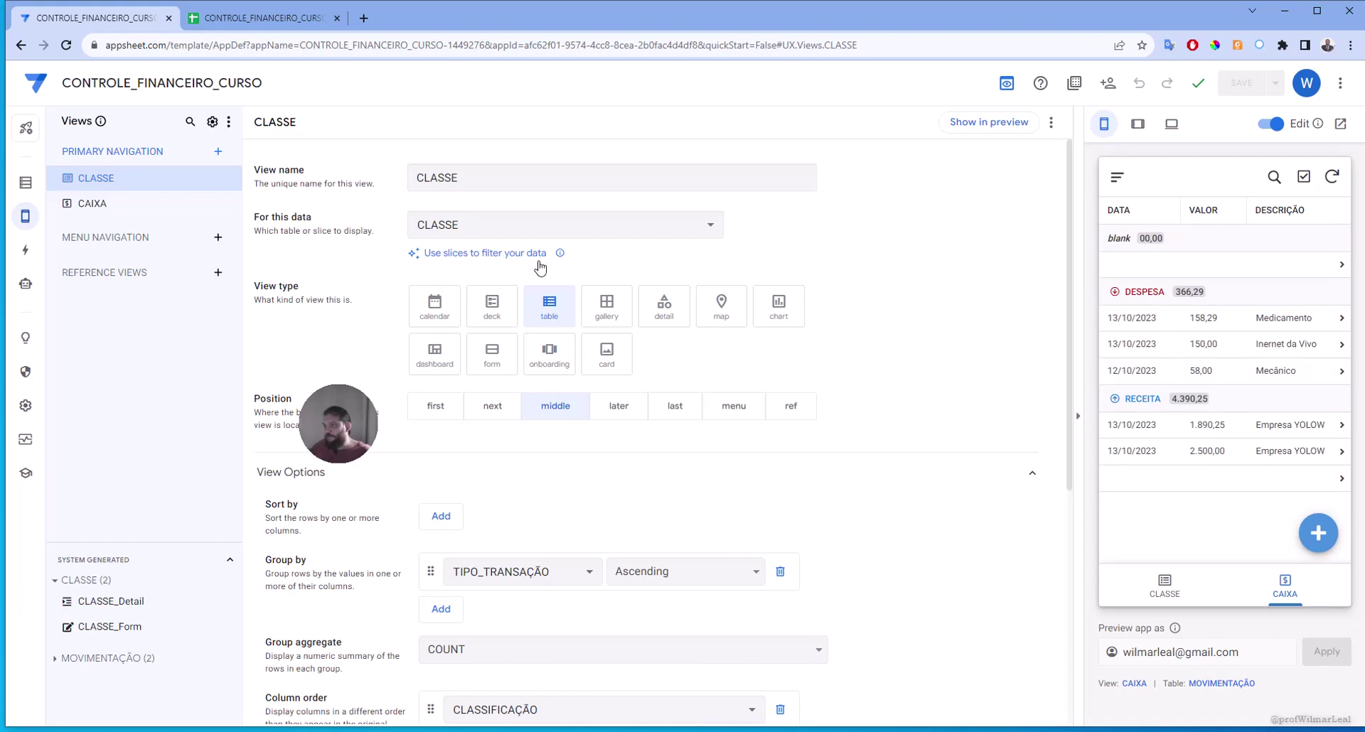
In the CAIXA view, create a slice from the 'DETALHAMENTO|OBS is not blank' suggestion
{"action": "left_click", "coordinate": [100, 208]}
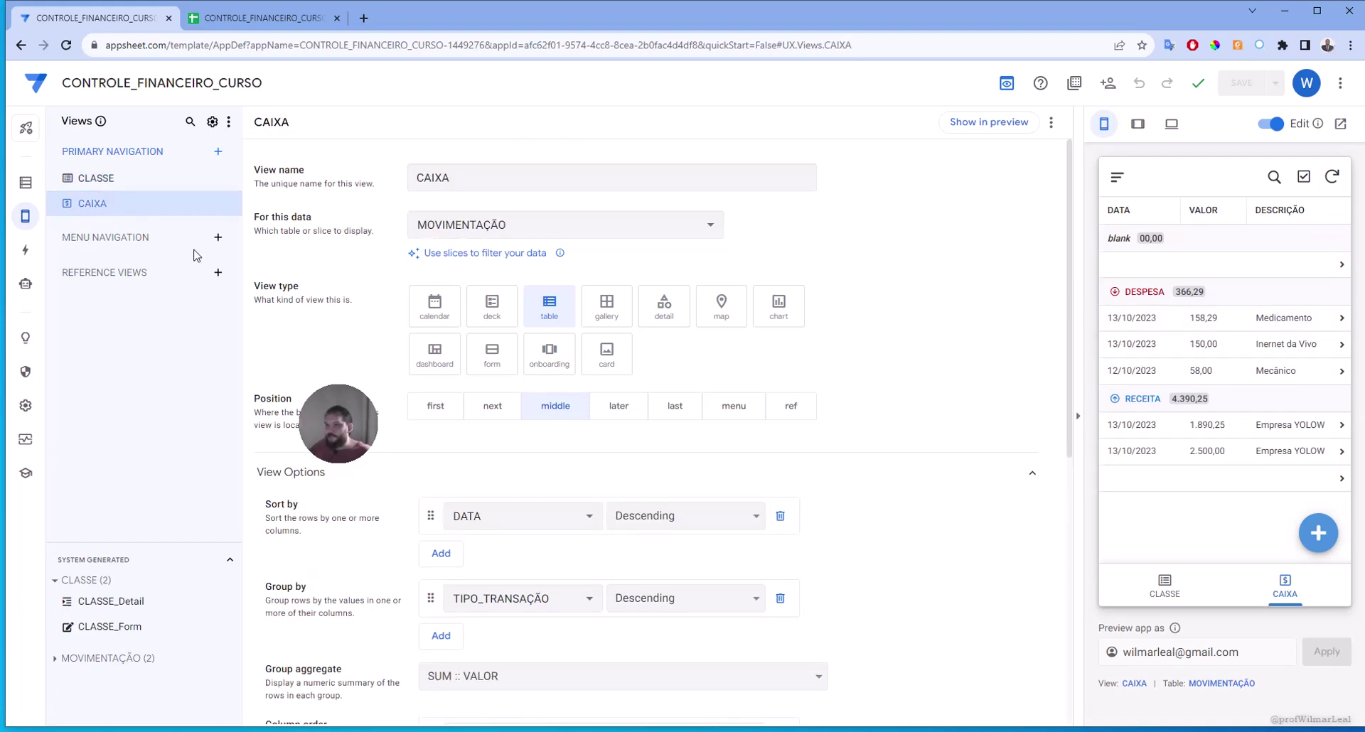
{"action": "left_click", "coordinate": [455, 255]}
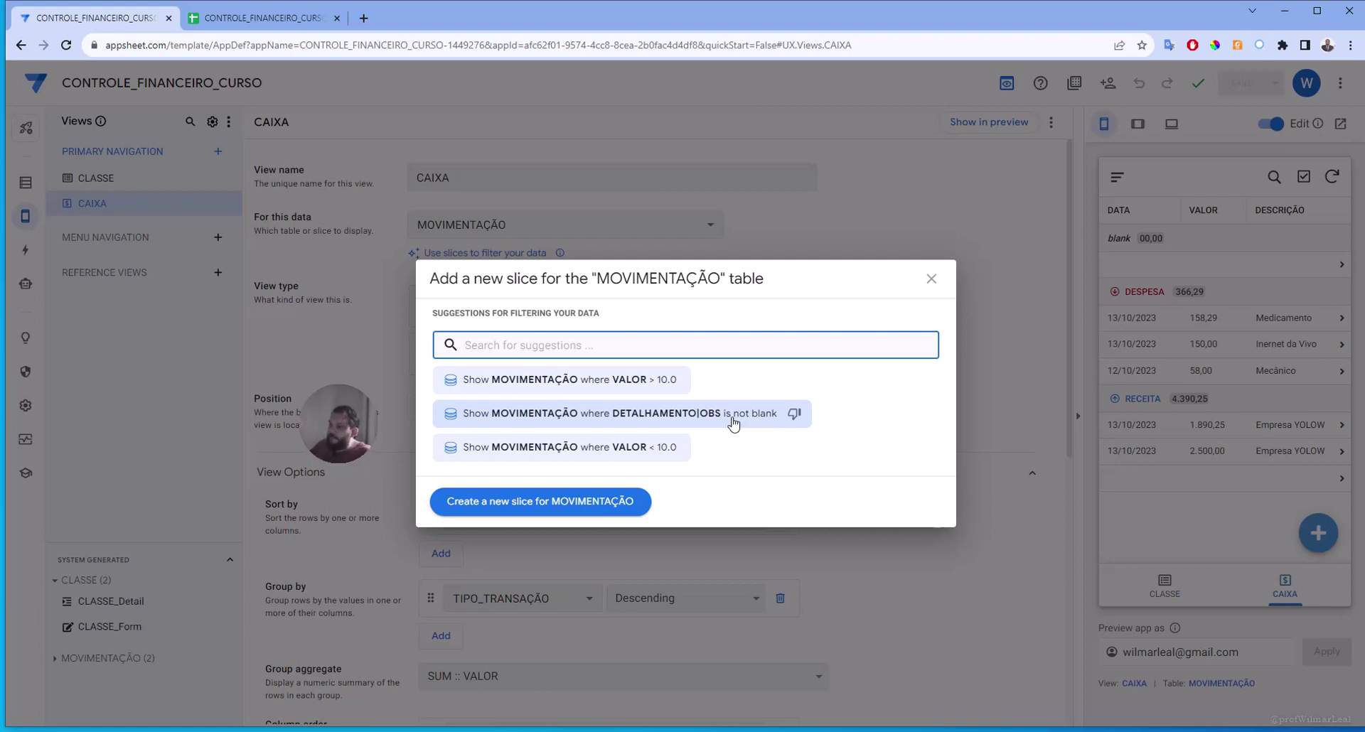
{"action": "left_click", "coordinate": [733, 415]}
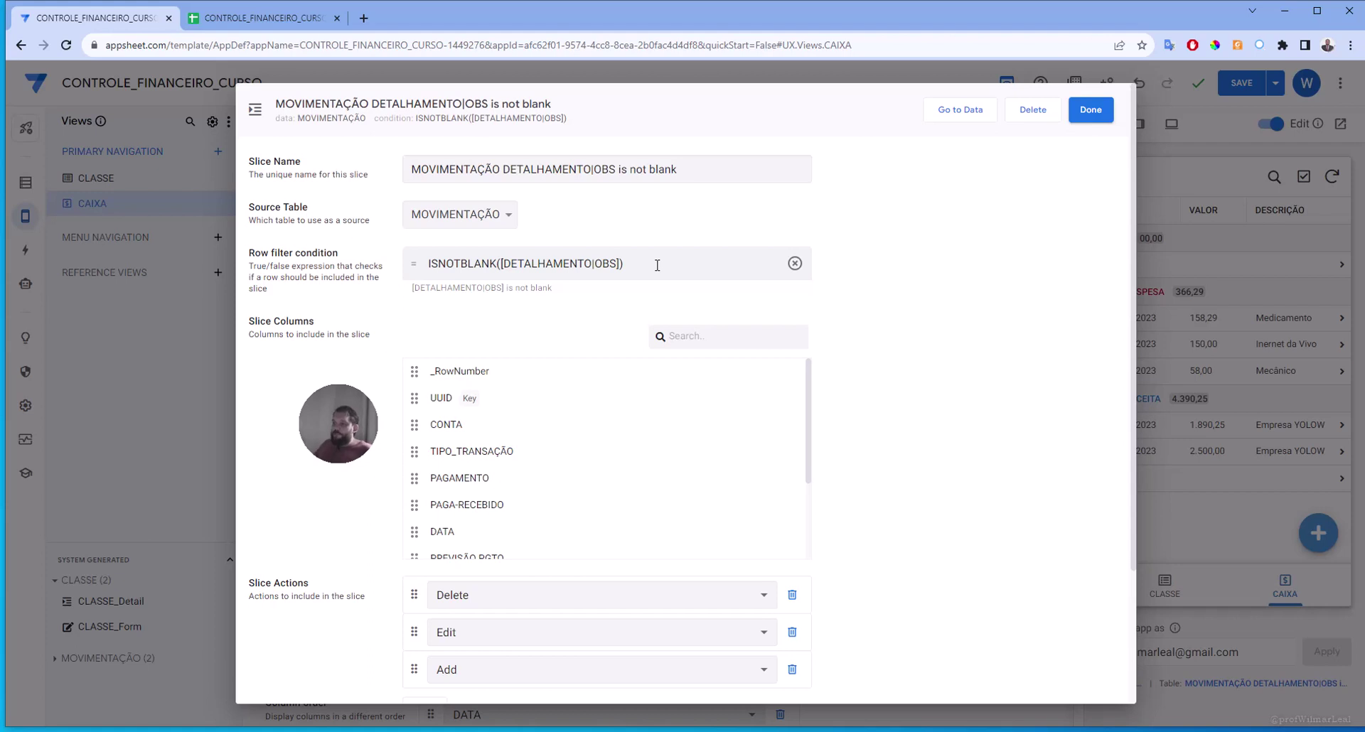
Finish the new 'MOVIMENTAÇÃO DETALHAMENTO|OBS is not blank' slice and save the app
{"action": "scroll", "coordinate": [701, 423], "scroll_direction": "down", "scroll_amount": 3}
{"action": "scroll", "coordinate": [856, 497], "scroll_direction": "down", "scroll_amount": 3}
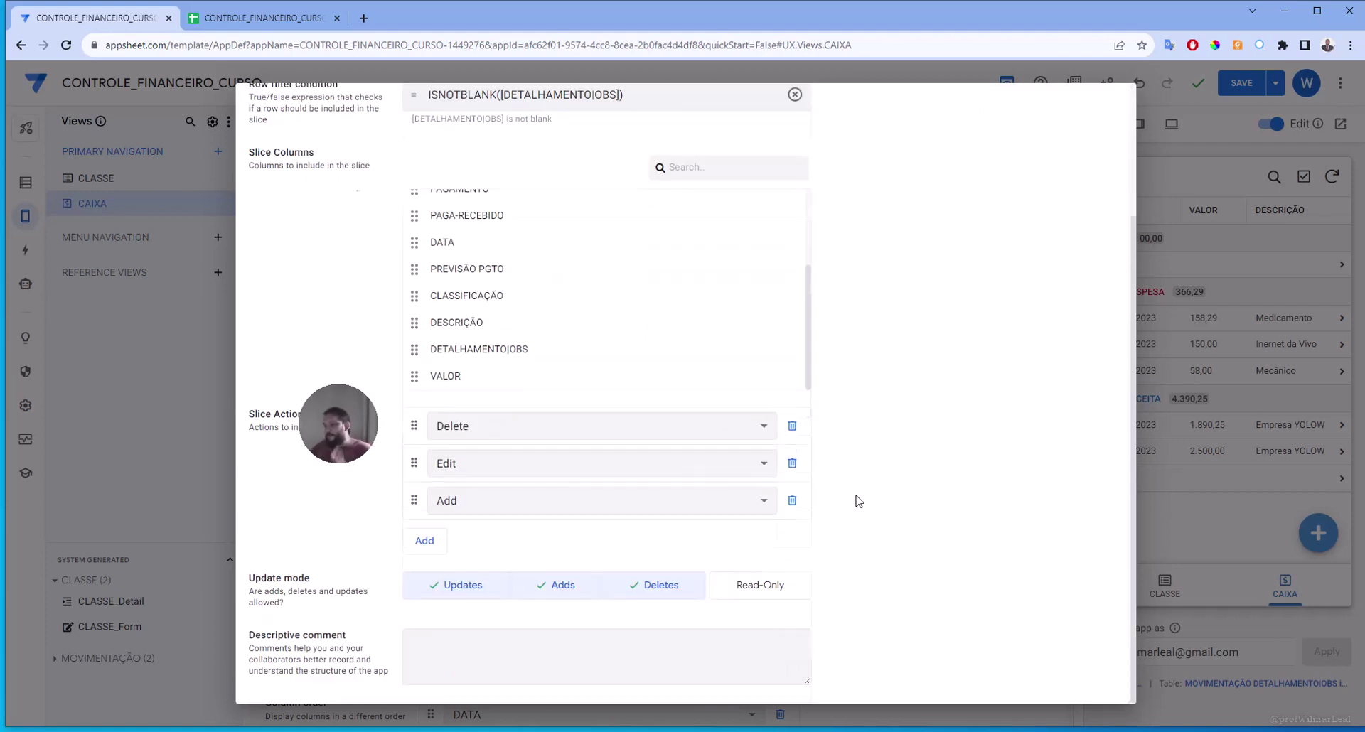
{"action": "scroll", "coordinate": [925, 310], "scroll_direction": "up", "scroll_amount": 5}
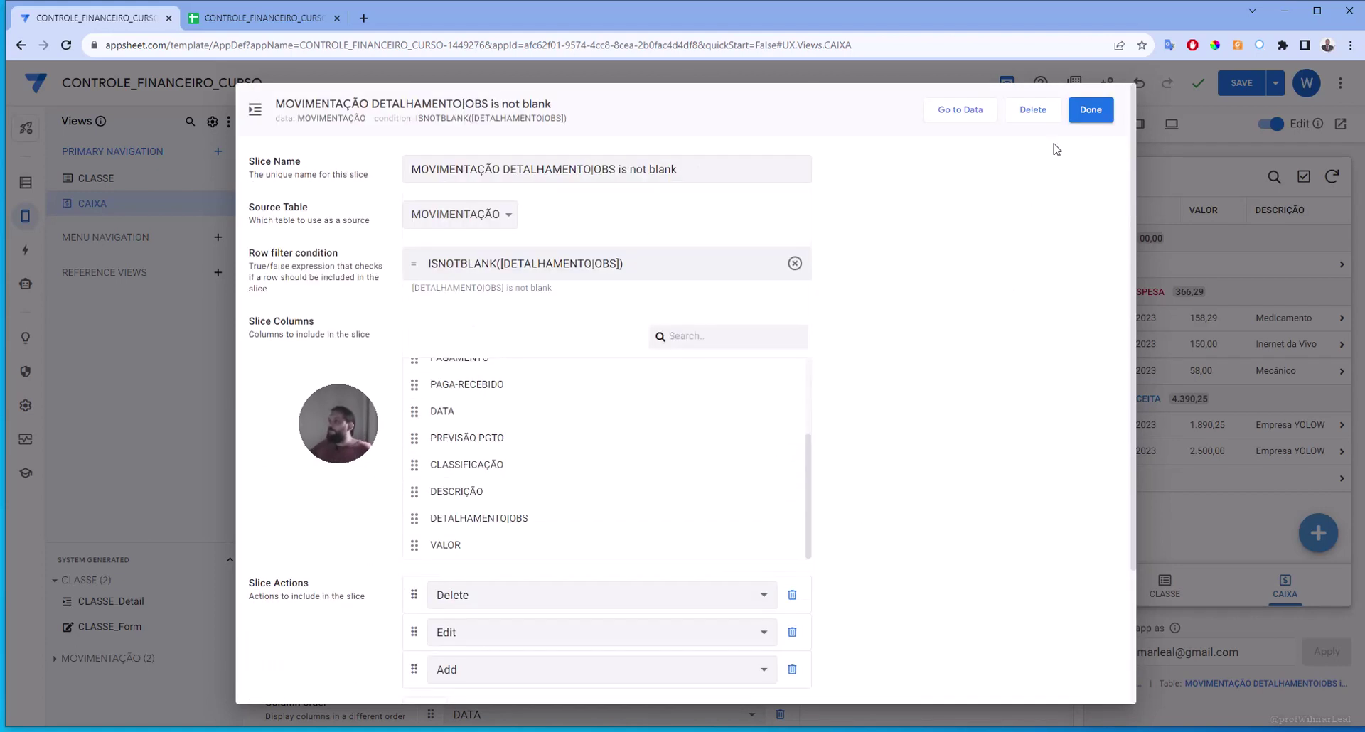
{"action": "left_click", "coordinate": [1091, 111]}
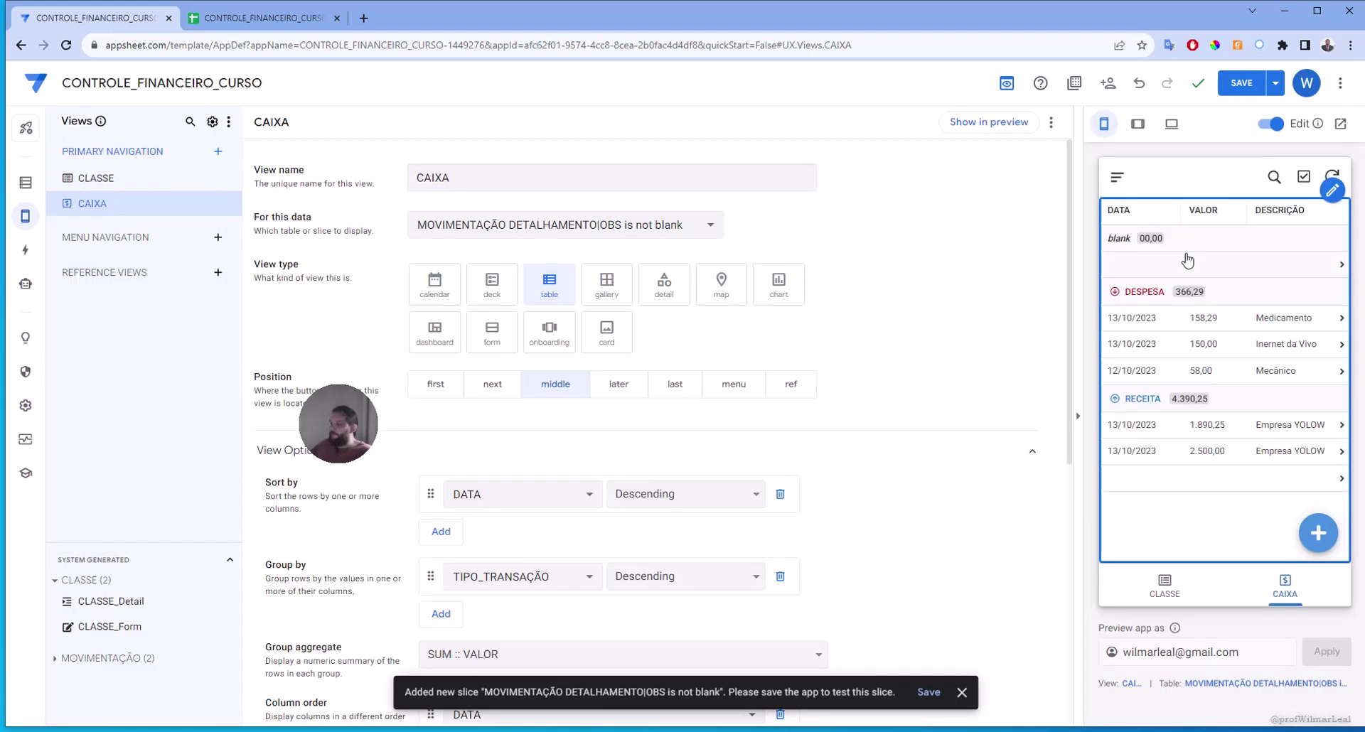
{"action": "left_click", "coordinate": [1246, 91]}
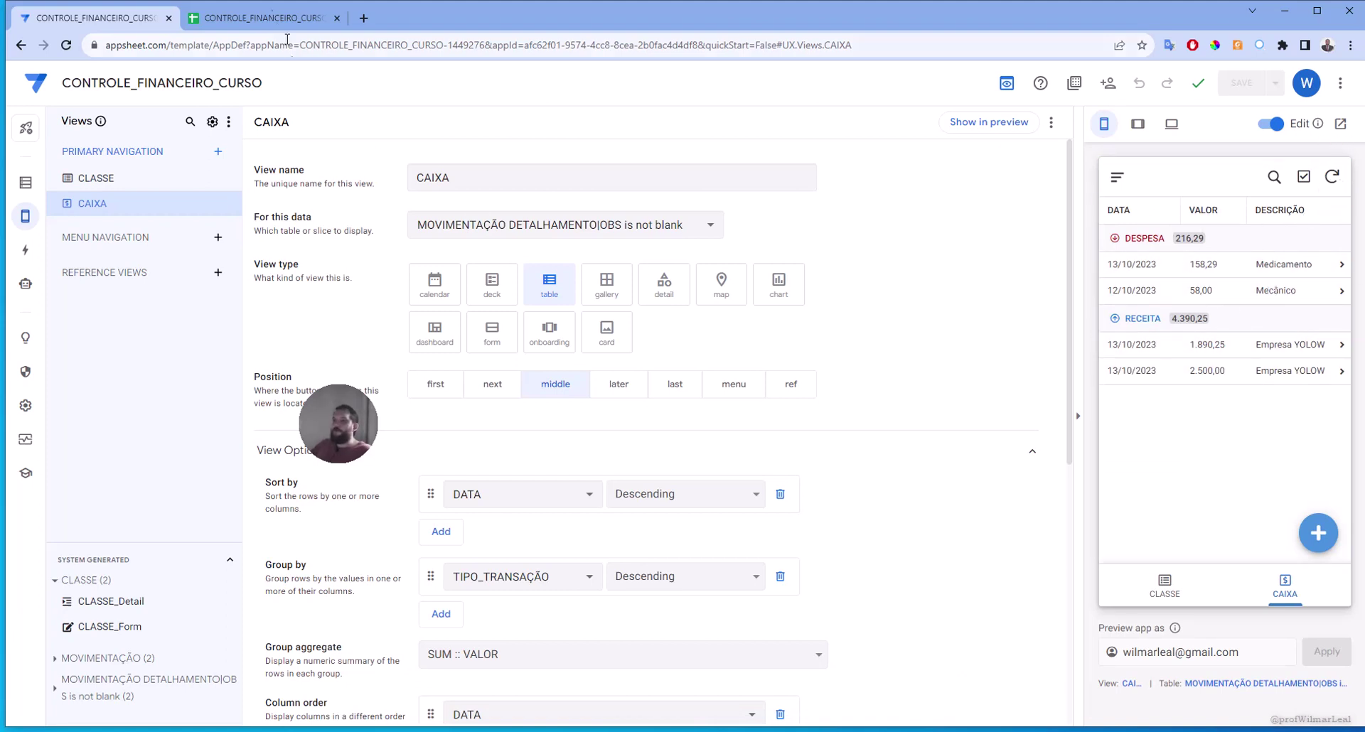
In the spreadsheet, inspect the lone ID ae13c7a5 in A8 and empty cells B12 and E10
{"action": "left_click", "coordinate": [263, 18]}
{"action": "scroll", "coordinate": [182, 408], "scroll_direction": "down", "scroll_amount": 3}
{"action": "scroll", "coordinate": [182, 408], "scroll_direction": "down", "scroll_amount": 10}
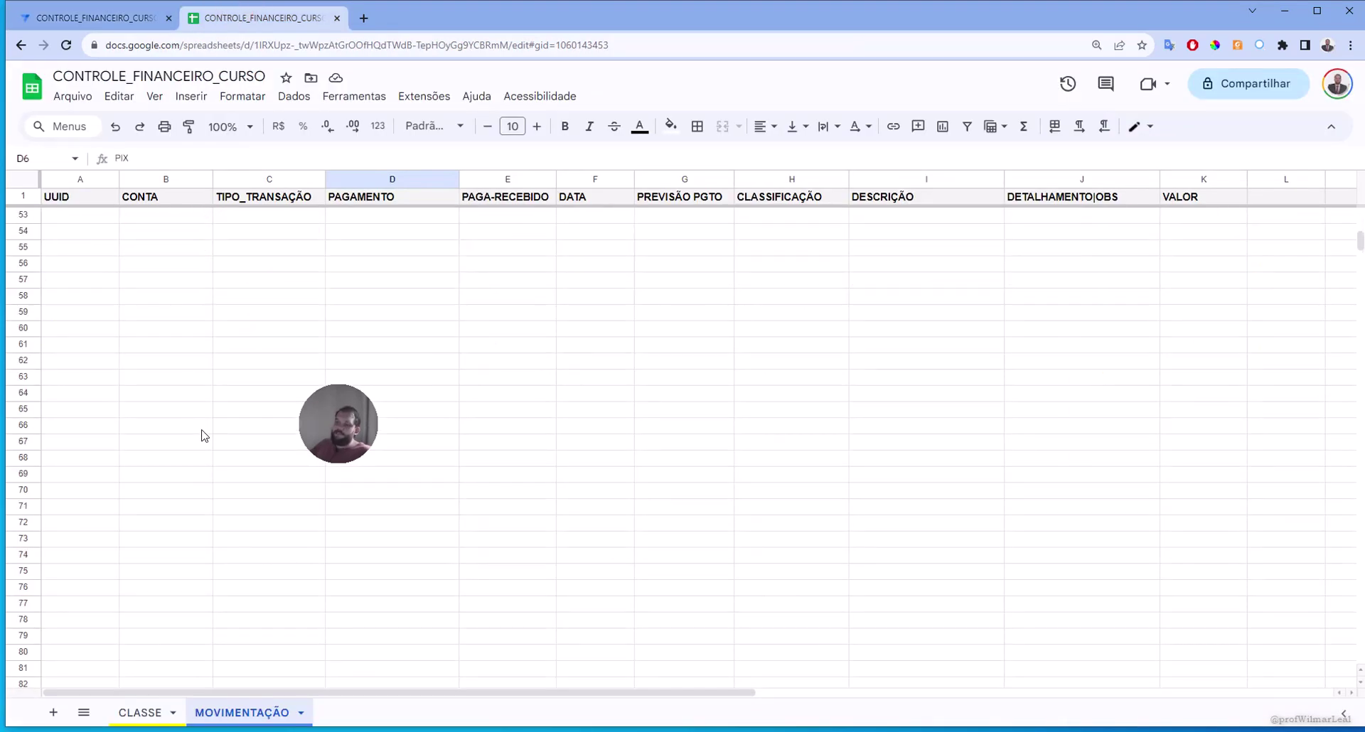
{"action": "scroll", "coordinate": [201, 433], "scroll_direction": "down", "scroll_amount": 10}
{"action": "scroll", "coordinate": [199, 405], "scroll_direction": "up", "scroll_amount": 10}
{"action": "scroll", "coordinate": [213, 401], "scroll_direction": "up", "scroll_amount": 15}
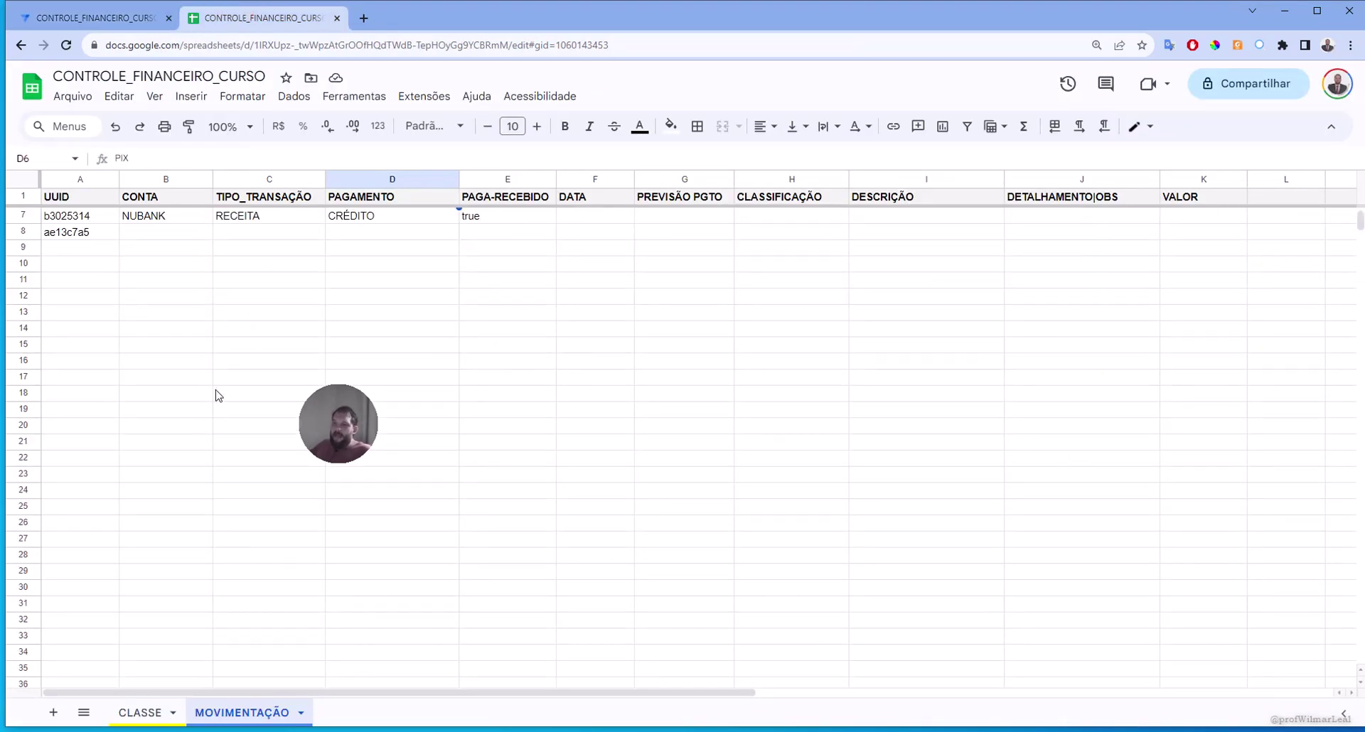
{"action": "left_click", "coordinate": [152, 378]}
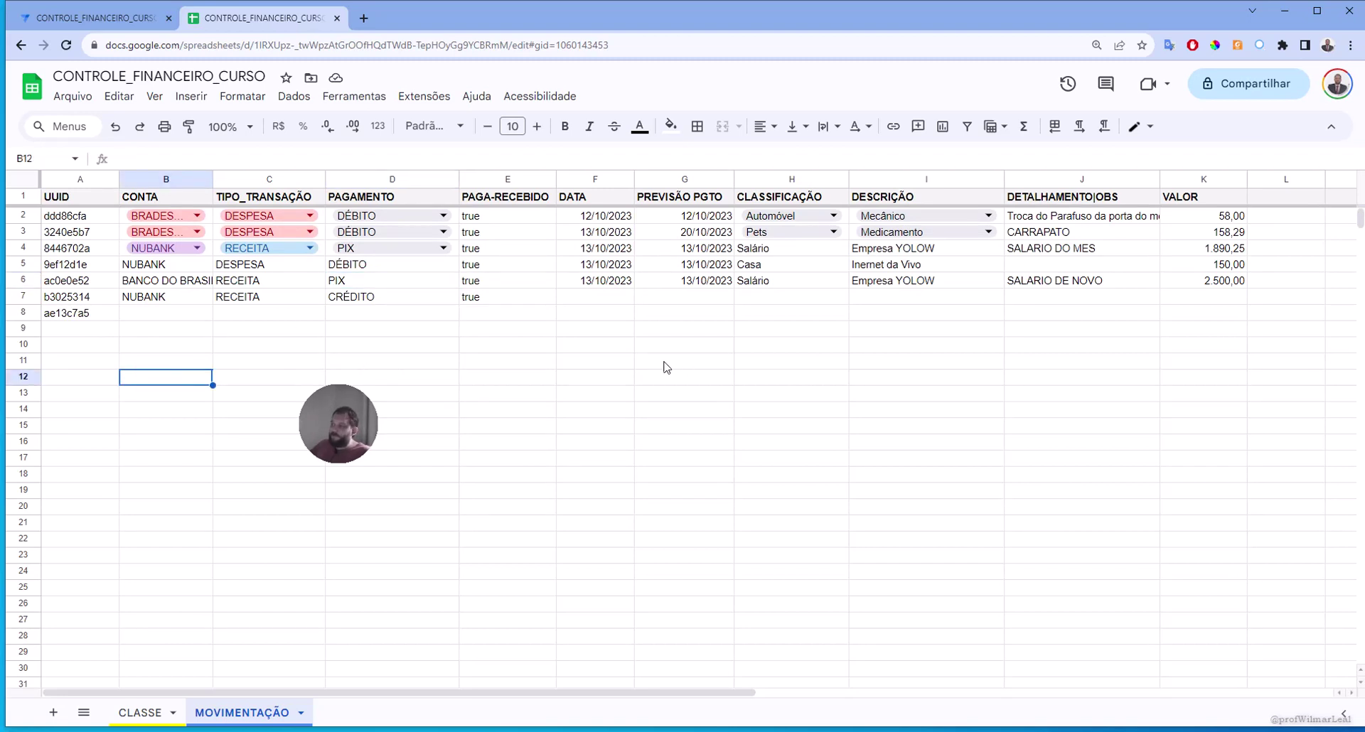
{"action": "left_click", "coordinate": [63, 313]}
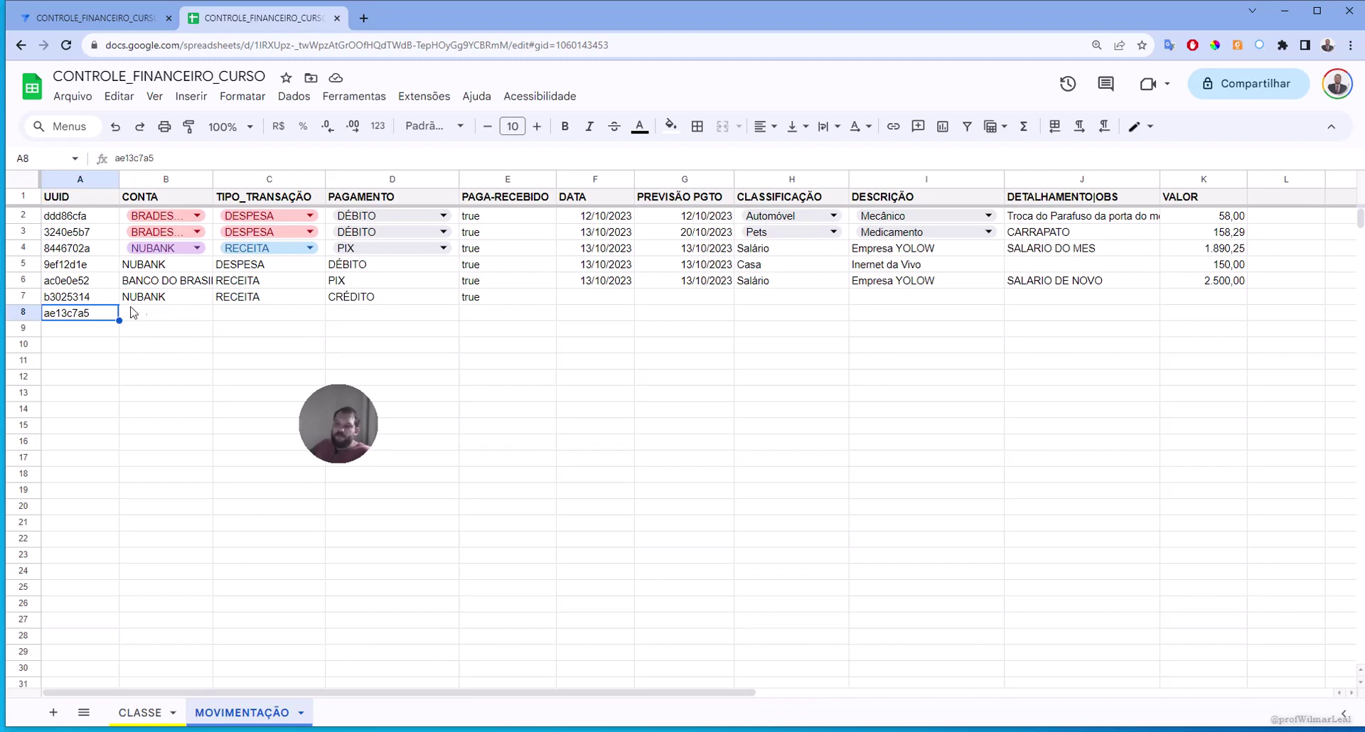
{"action": "left_click", "coordinate": [522, 348]}
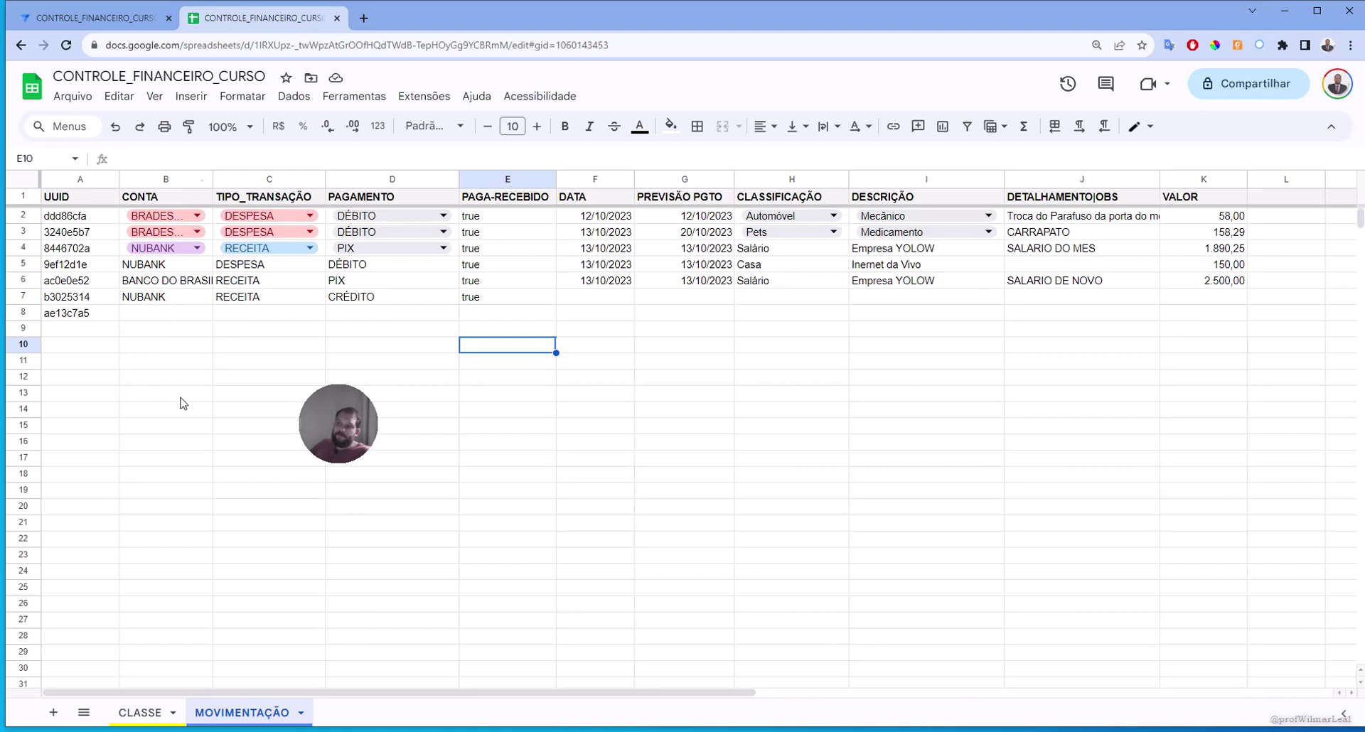
{"action": "left_click", "coordinate": [89, 17]}
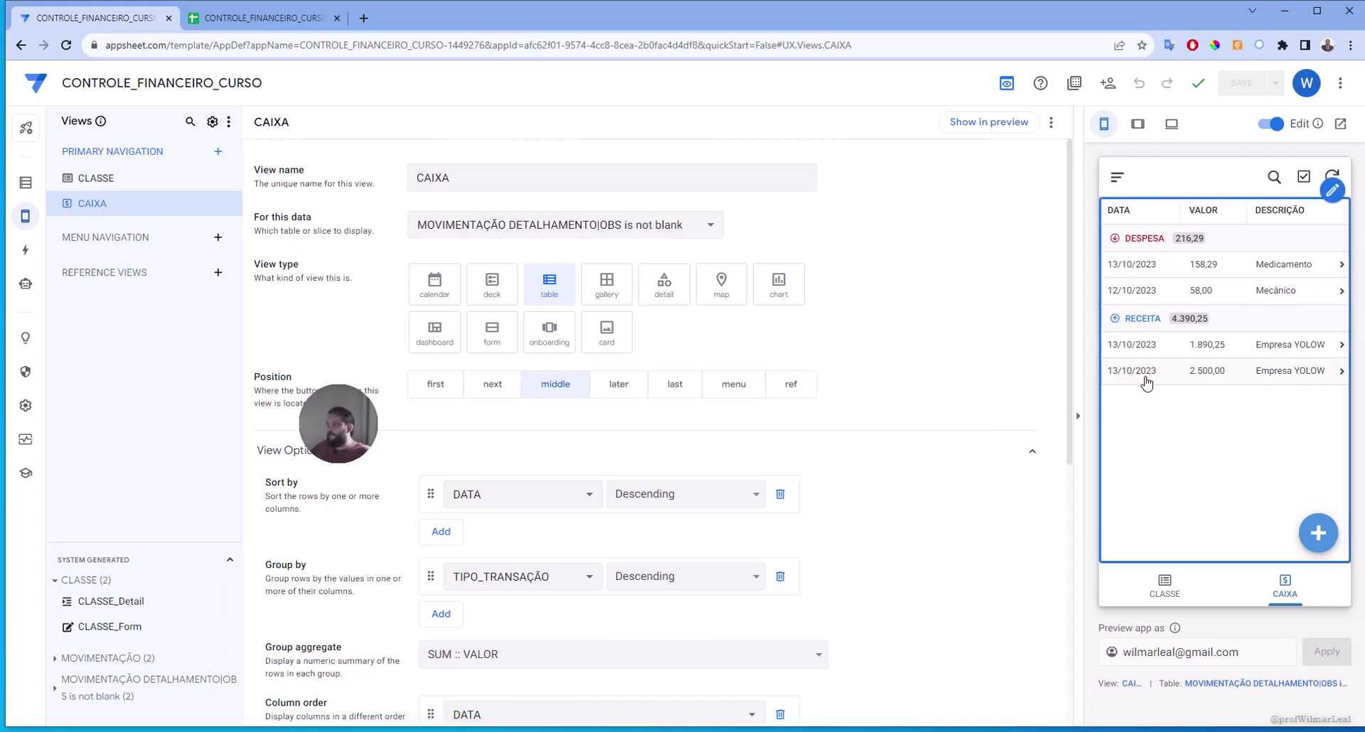
Compare the column A UUIDs and DETALHAMENTO|OBS values J2:J7, noting empty J7, against the preview
{"action": "left_click", "coordinate": [263, 18]}
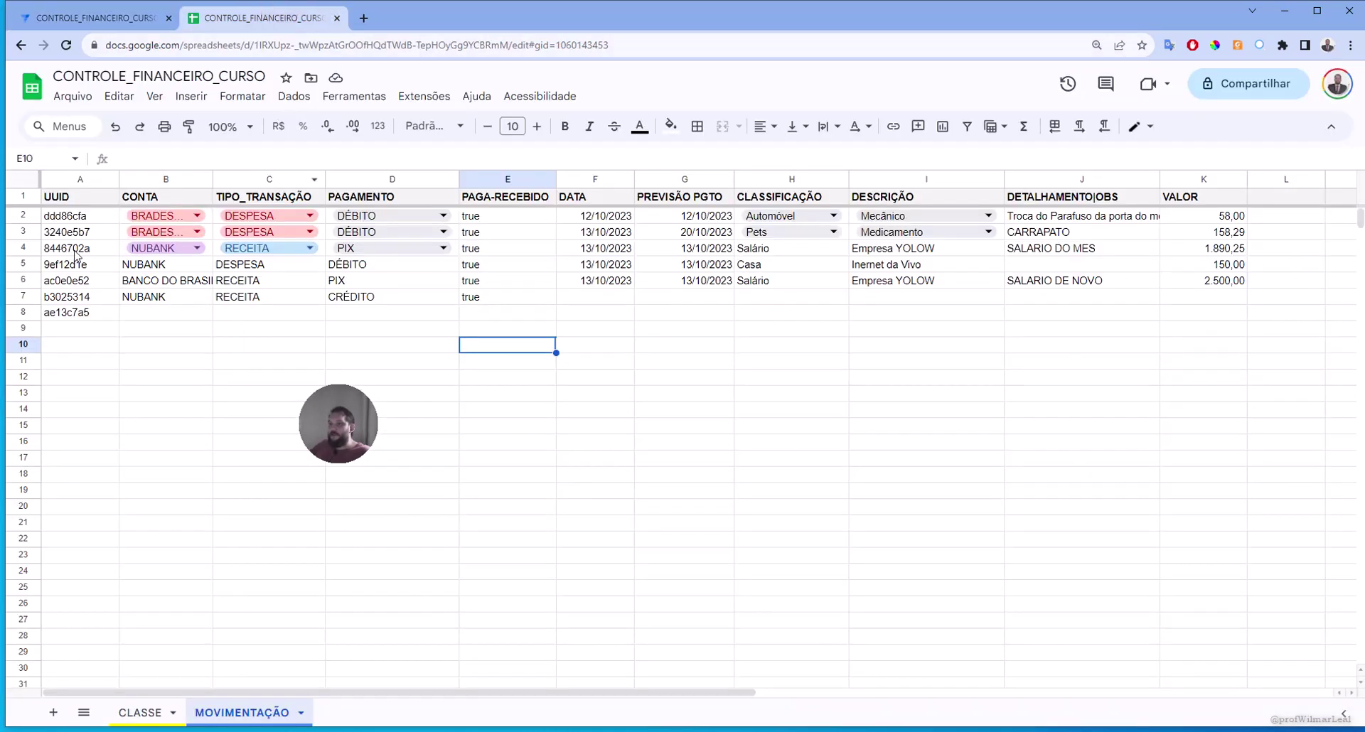
{"action": "left_click_drag", "start_coordinate": [97, 220], "coordinate": [101, 297]}
{"action": "left_click", "coordinate": [95, 18]}
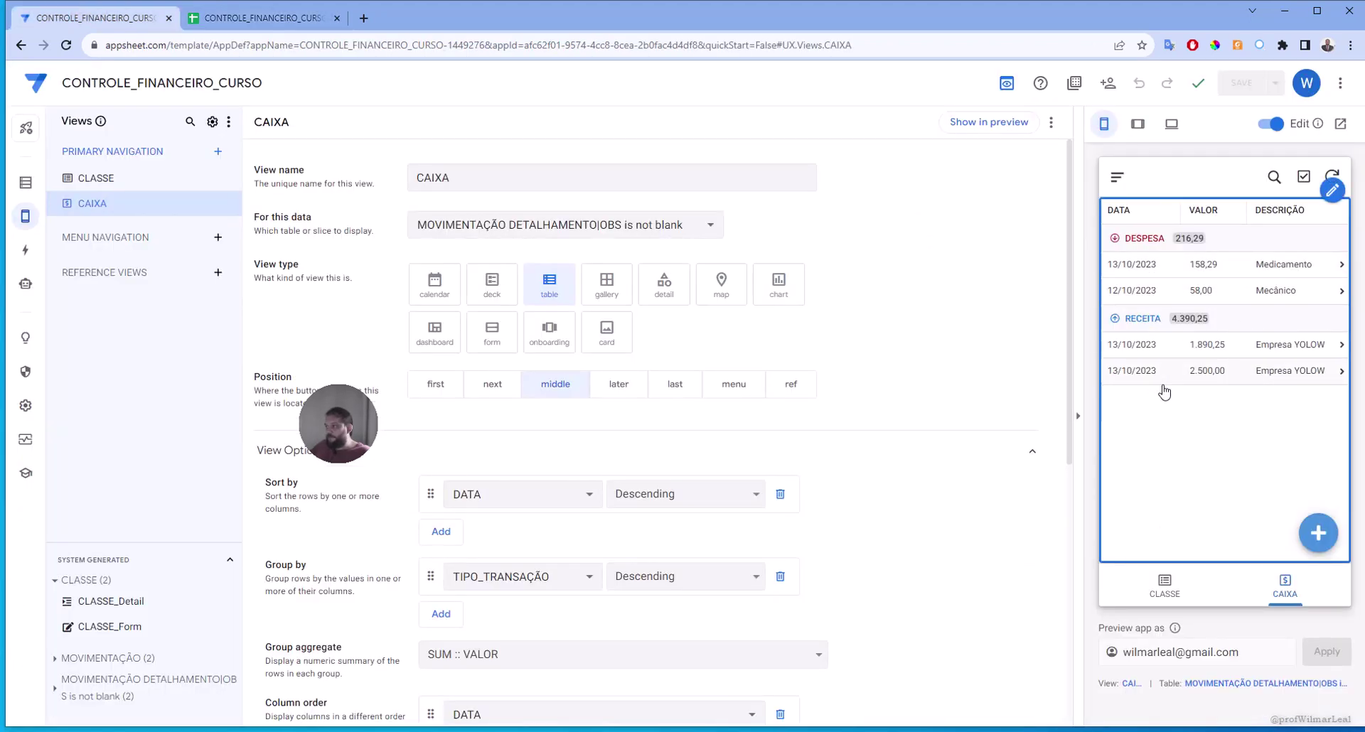
{"action": "left_click", "coordinate": [285, 17]}
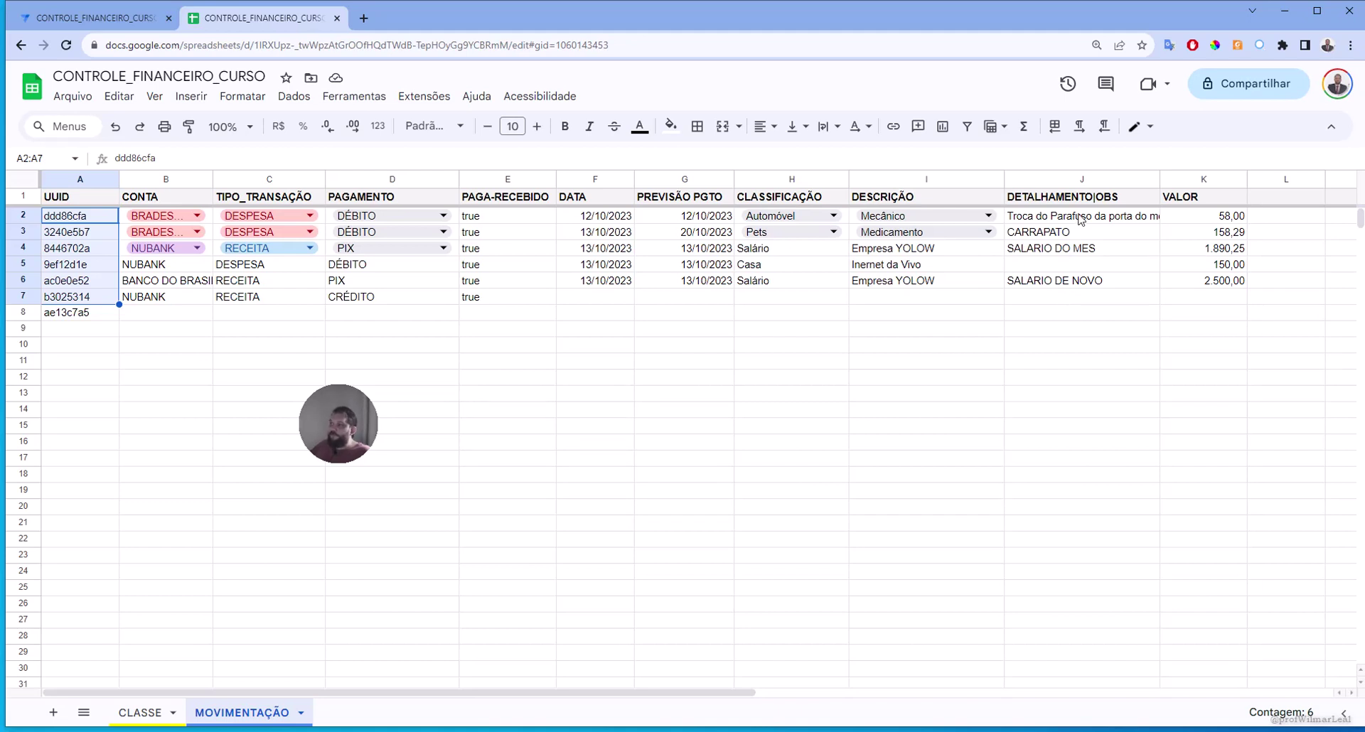
{"action": "left_click_drag", "start_coordinate": [1078, 218], "coordinate": [1071, 323]}
{"action": "left_click", "coordinate": [1020, 297]}
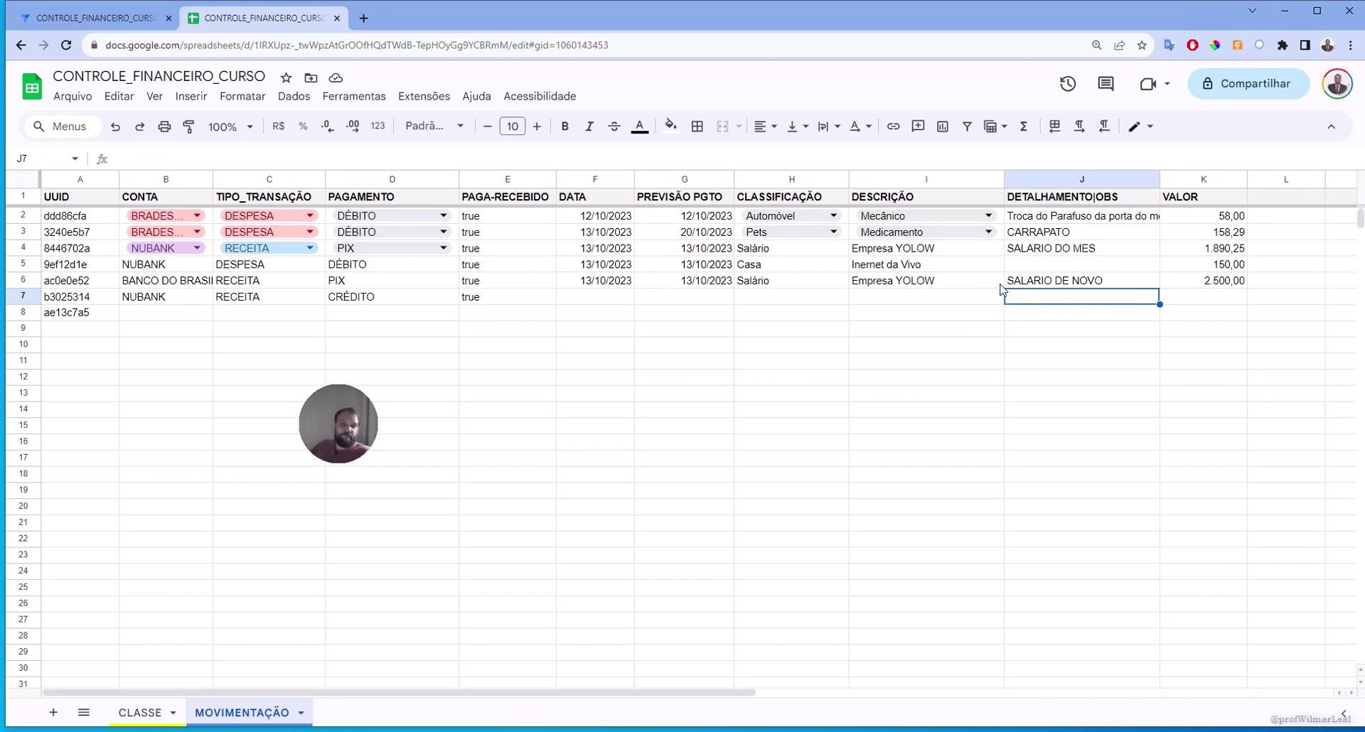
{"action": "left_click", "coordinate": [109, 21]}
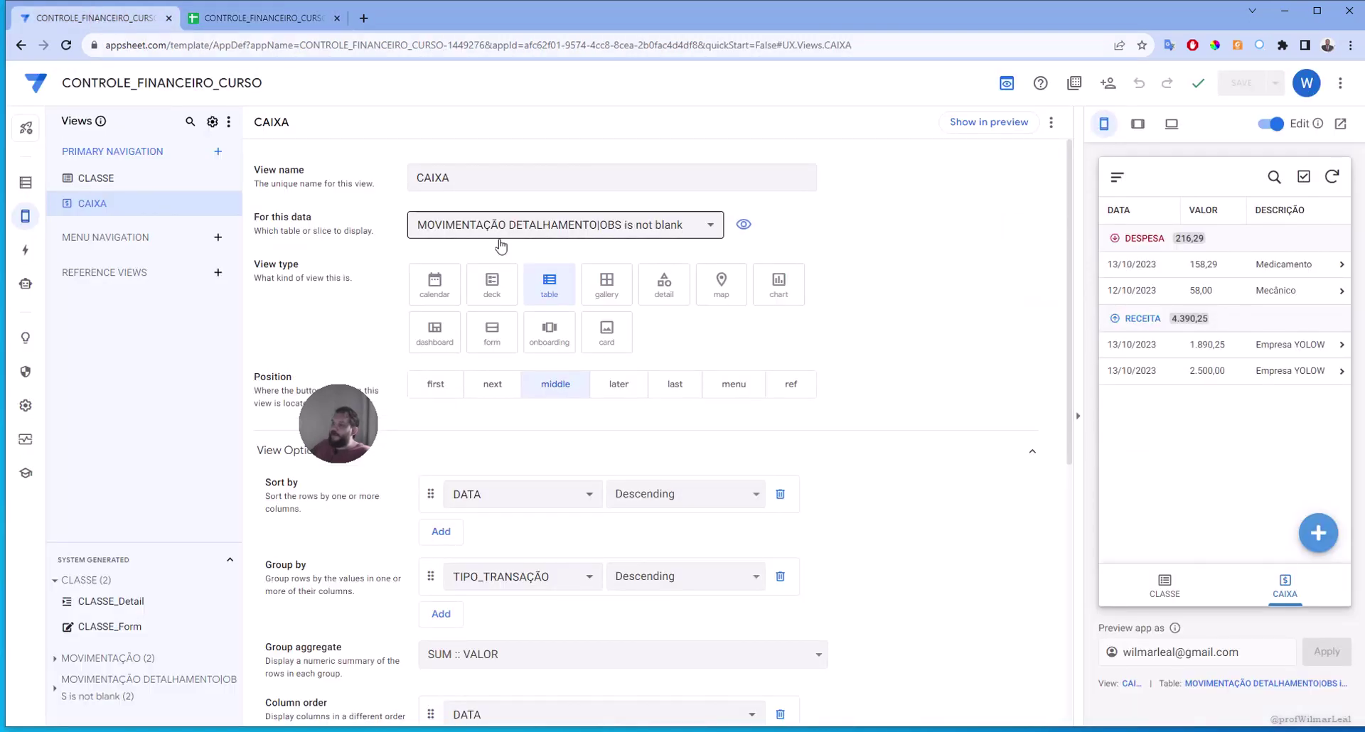
Keep the 'MOVIMENTAÇÃO DETALHAMENTO|OBS is not blank' slice as CAIXA's data source
{"action": "left_click", "coordinate": [708, 228]}
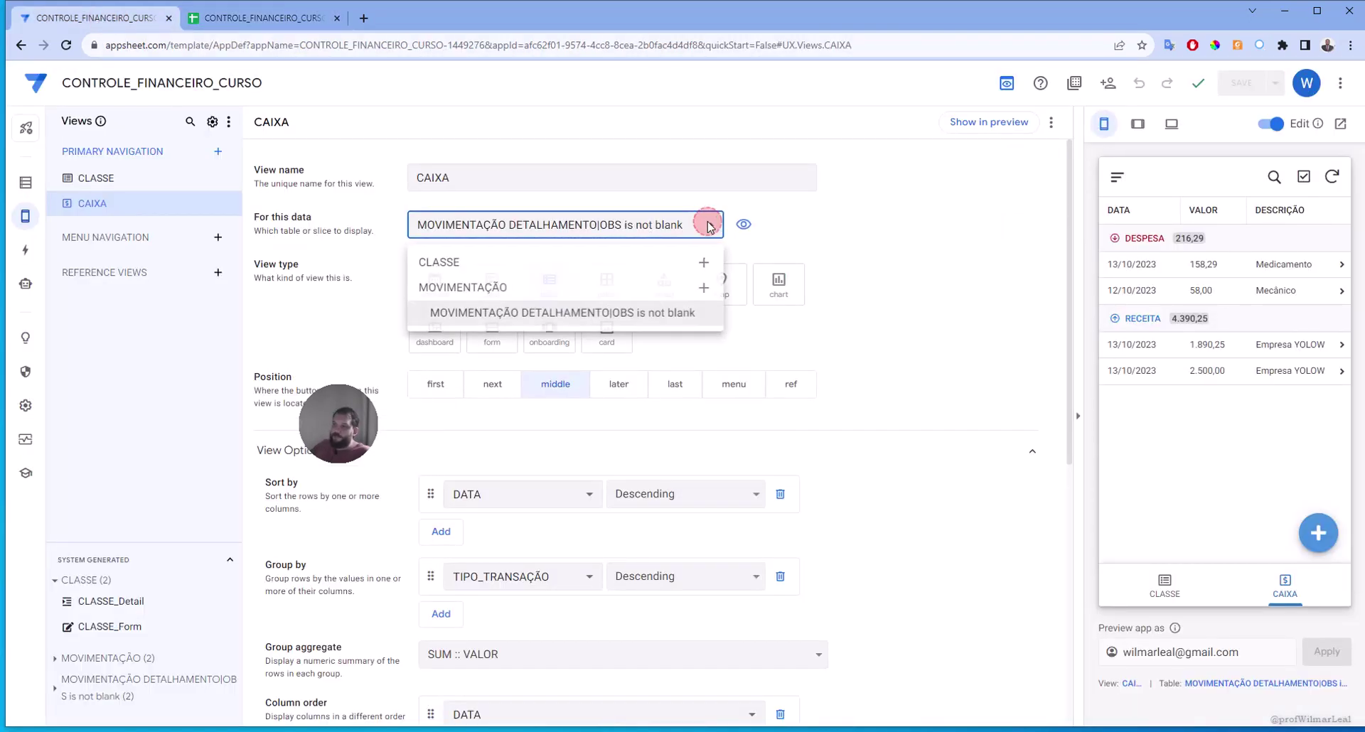
{"action": "left_click", "coordinate": [686, 320]}
{"action": "left_click", "coordinate": [744, 226]}
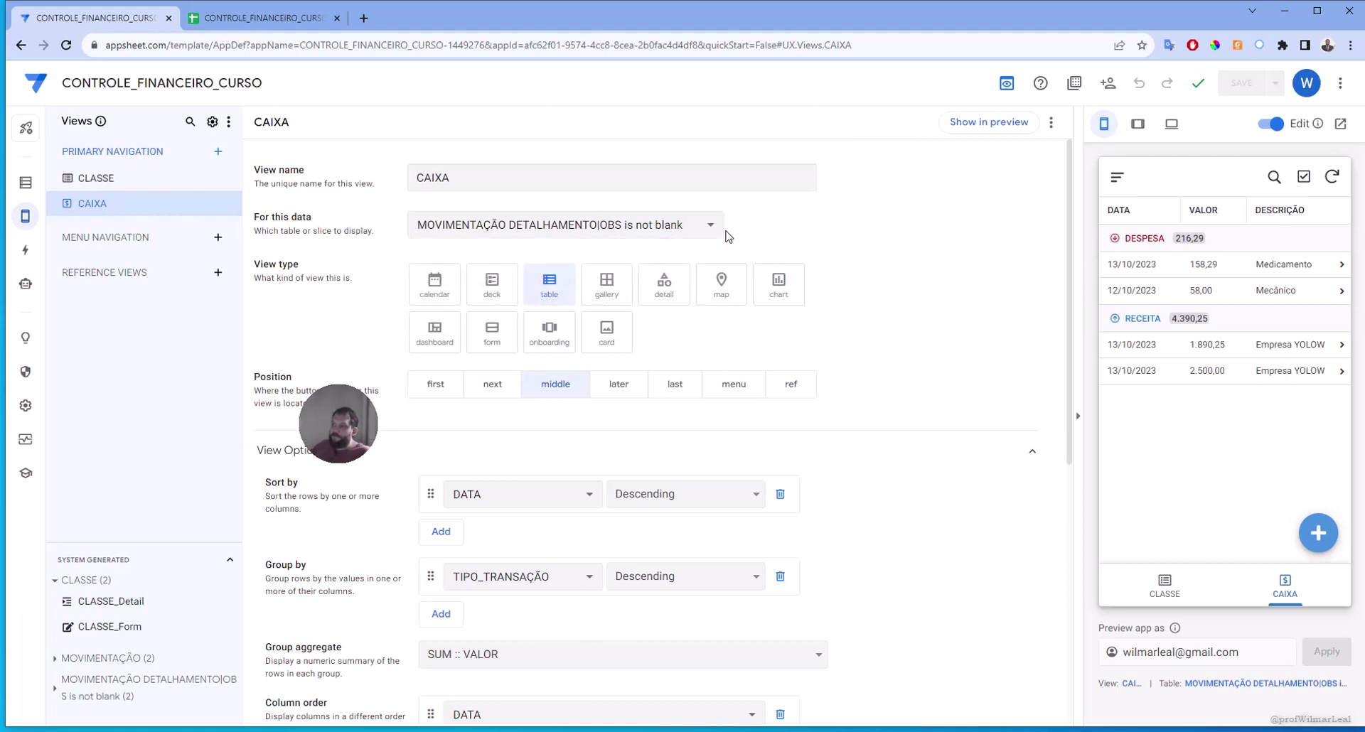
{"action": "left_click", "coordinate": [831, 226]}
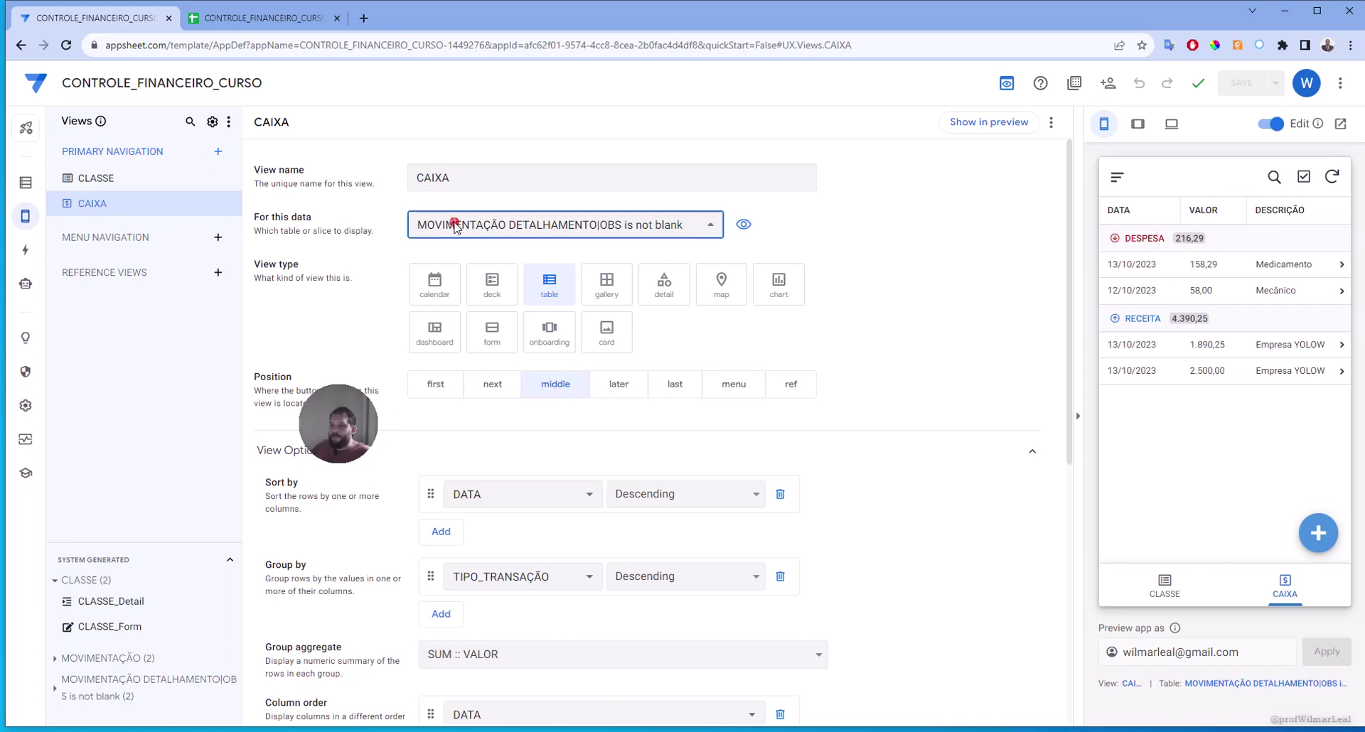
{"action": "left_click", "coordinate": [455, 226]}
{"action": "left_click", "coordinate": [455, 226]}
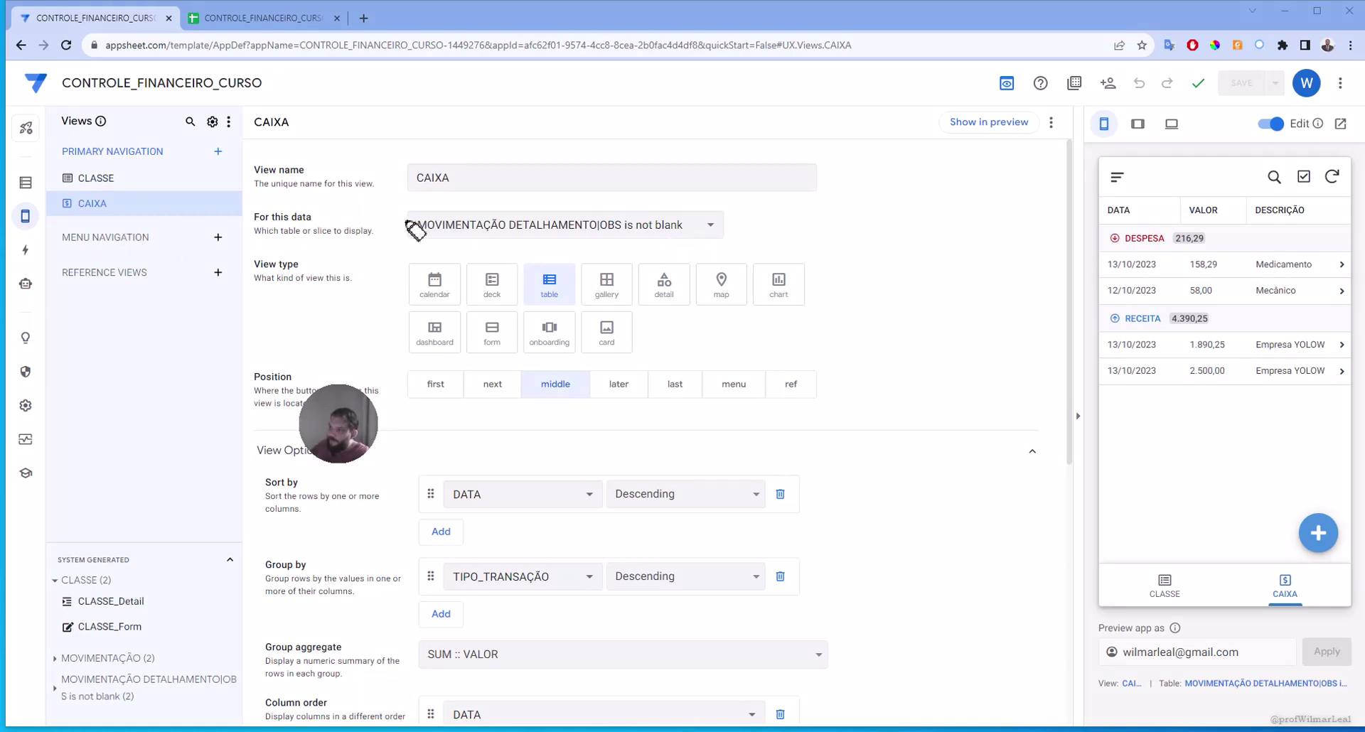
{"action": "mouse_move", "coordinate": [313, 218]}
{"action": "left_mouse_down"}
{"action": "mouse_move", "coordinate": [356, 235]}
{"action": "mouse_move", "coordinate": [744, 216]}
{"action": "mouse_move", "coordinate": [387, 204]}
{"action": "left_mouse_up"}
{"action": "left_click", "coordinate": [388, 204]}
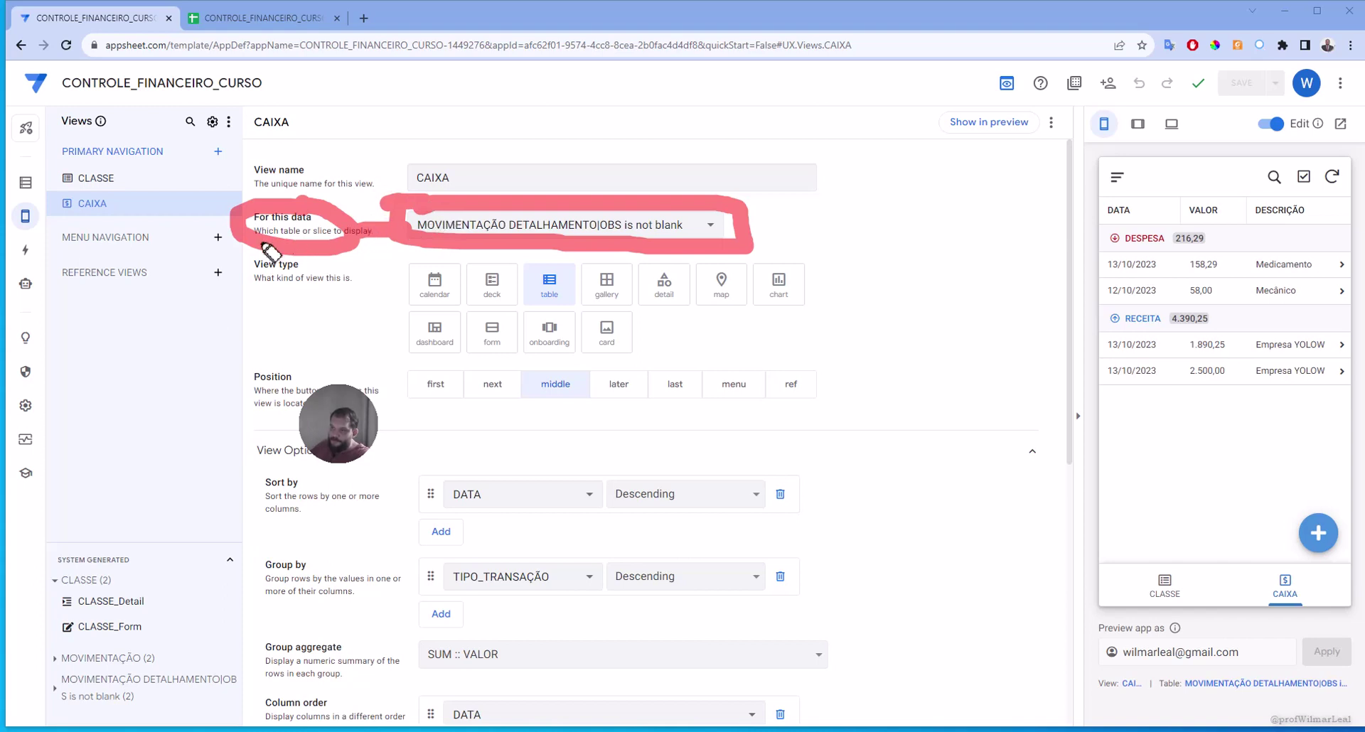
{"action": "mouse_move", "coordinate": [257, 244]}
{"action": "left_mouse_down"}
{"action": "mouse_move", "coordinate": [186, 666]}
{"action": "mouse_move", "coordinate": [260, 695]}
{"action": "mouse_move", "coordinate": [34, 674]}
{"action": "mouse_move", "coordinate": [125, 686]}
{"action": "left_mouse_up"}
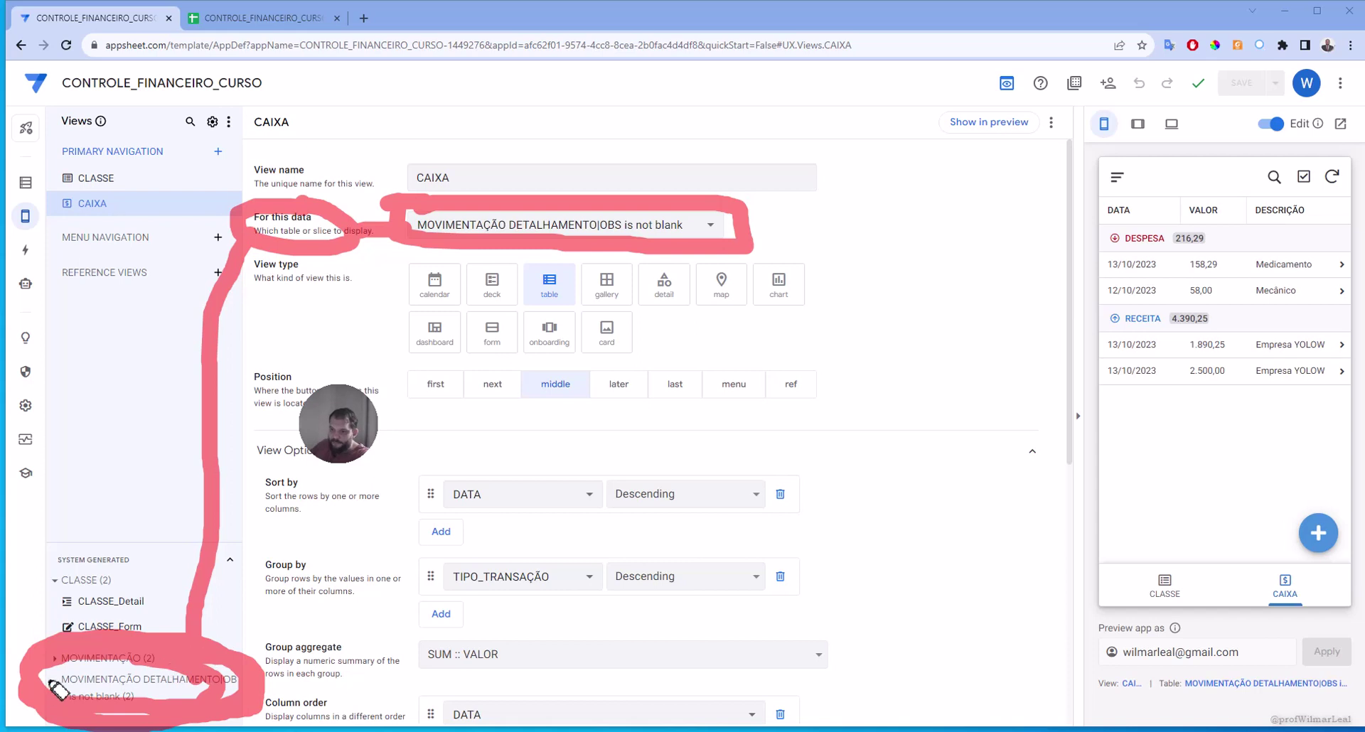
{"action": "left_click_drag", "start_coordinate": [55, 686], "coordinate": [186, 688]}
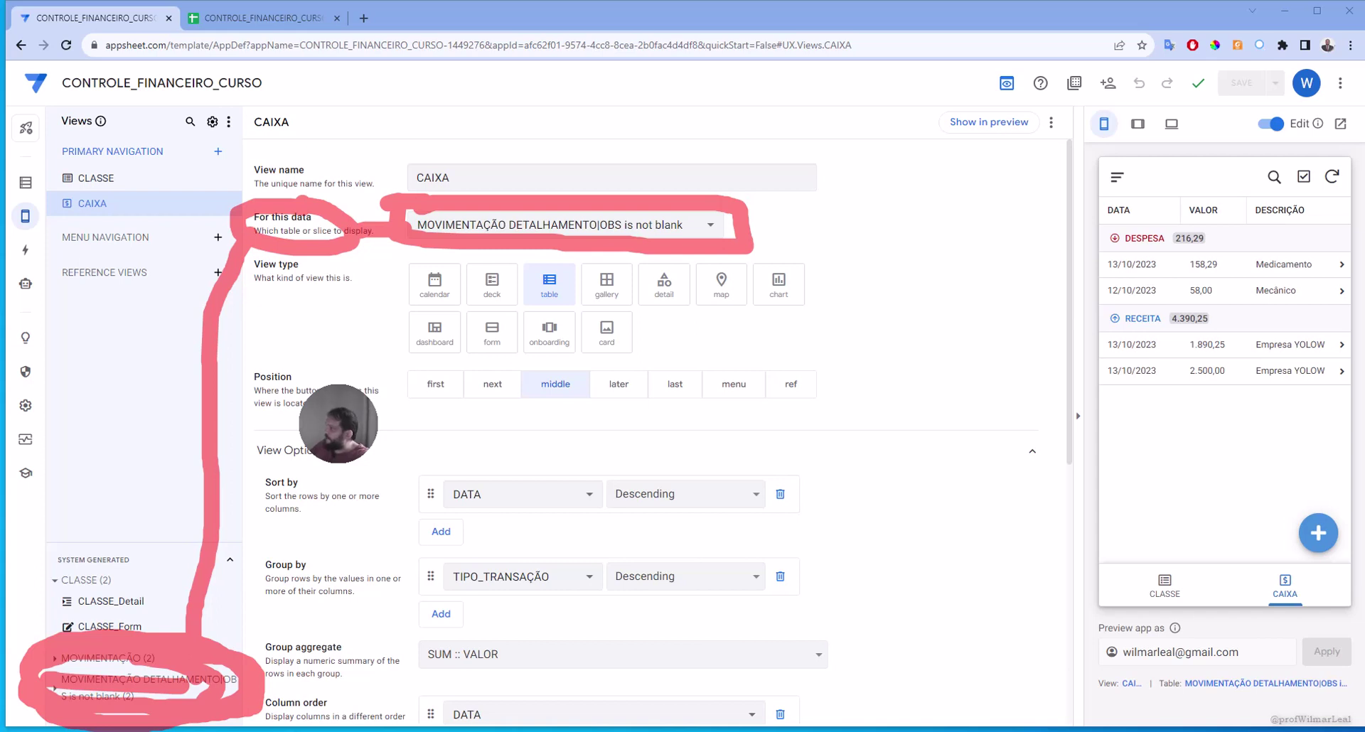
{"action": "key", "text": "Escape"}
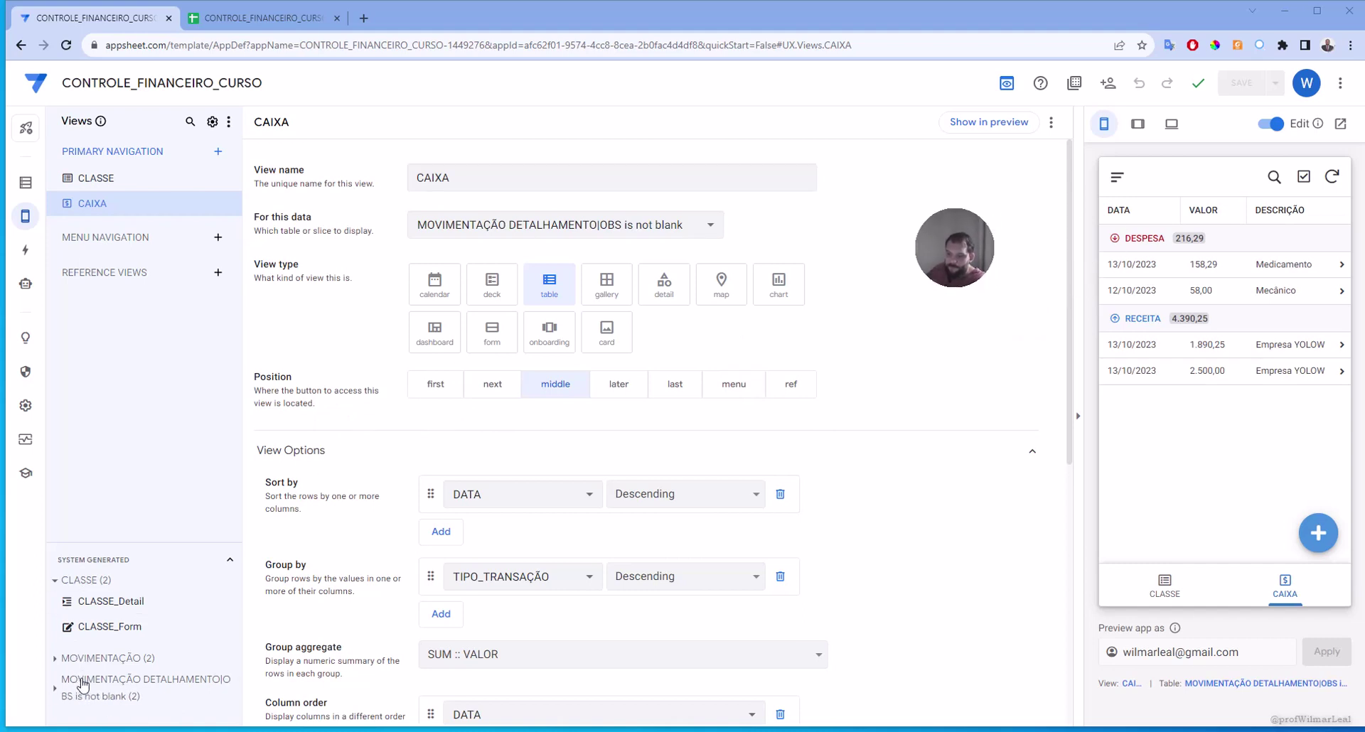
Delete the slice's auto-generated _Detail and _Form views under System Generated
{"action": "left_click", "coordinate": [184, 684]}
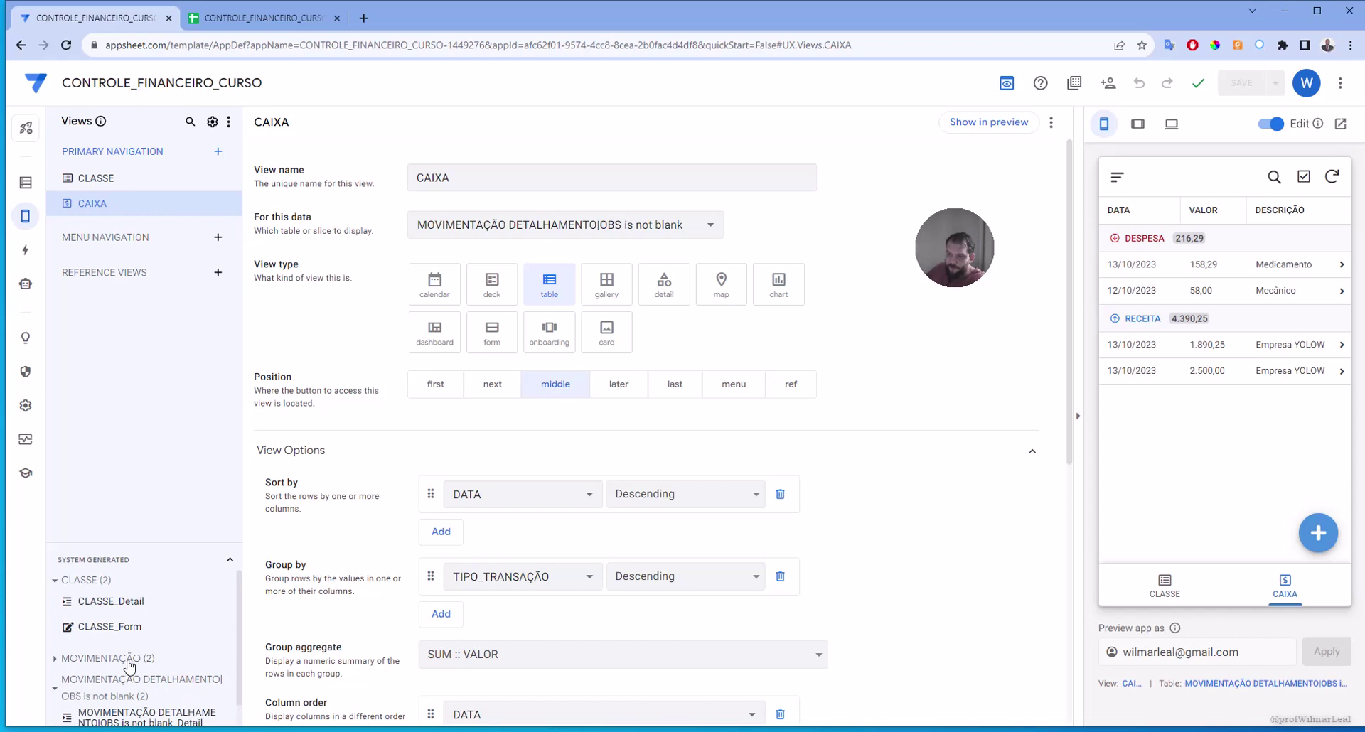
{"action": "scroll", "coordinate": [64, 668], "scroll_direction": "down", "scroll_amount": 1}
{"action": "left_click", "coordinate": [59, 667]}
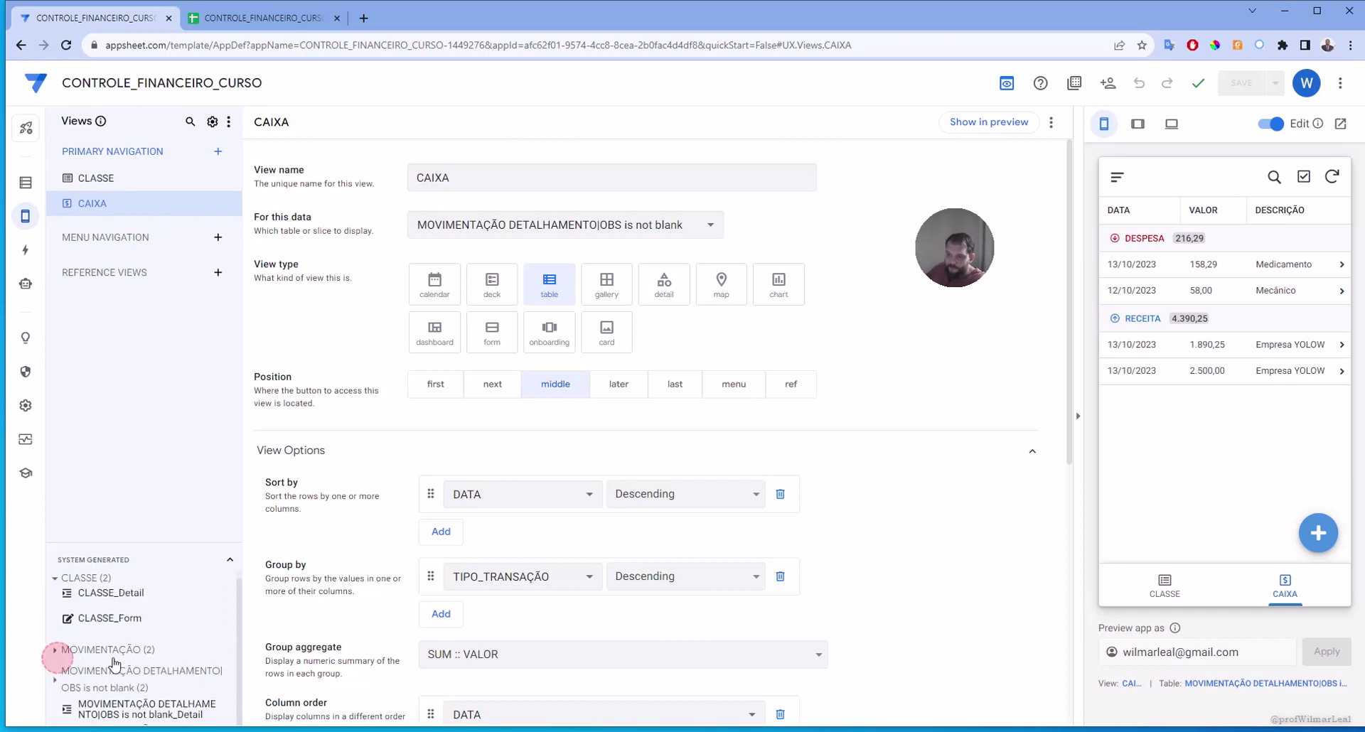
{"action": "left_click", "coordinate": [85, 685]}
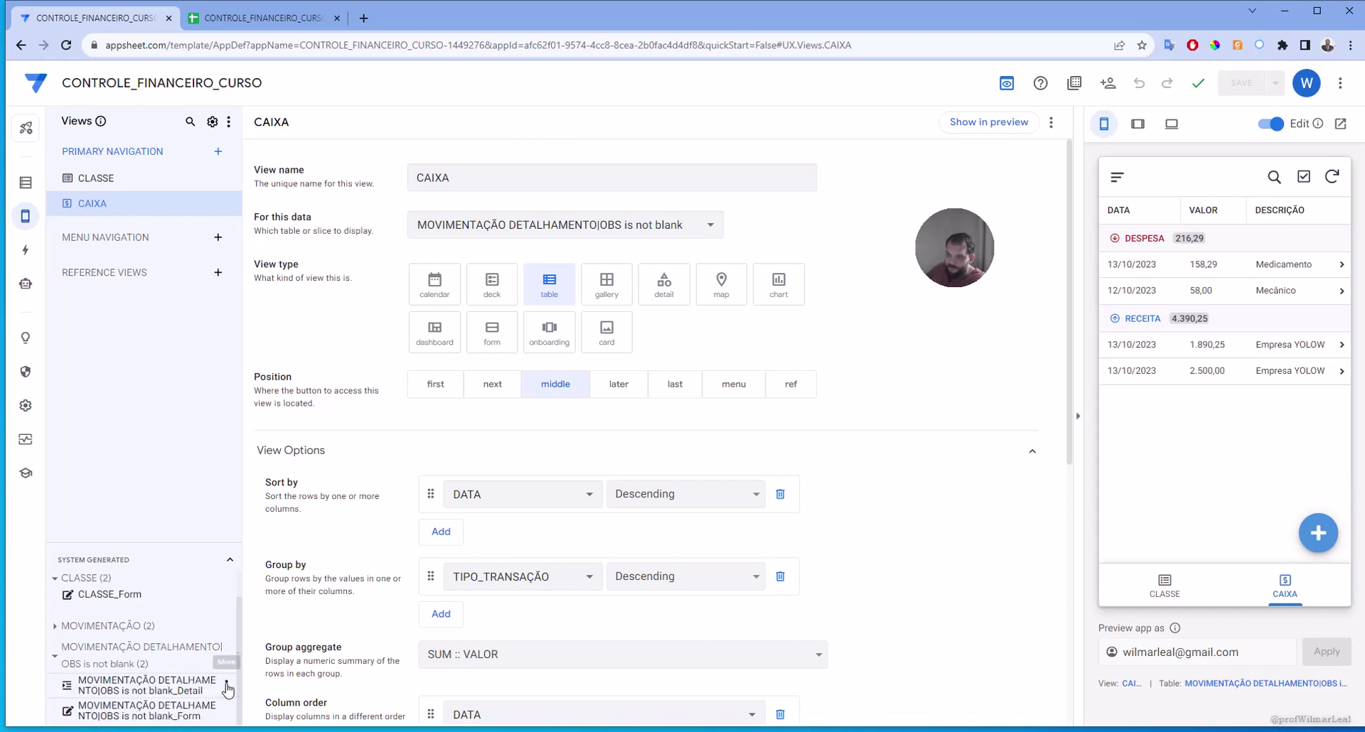
{"action": "left_click", "coordinate": [227, 688]}
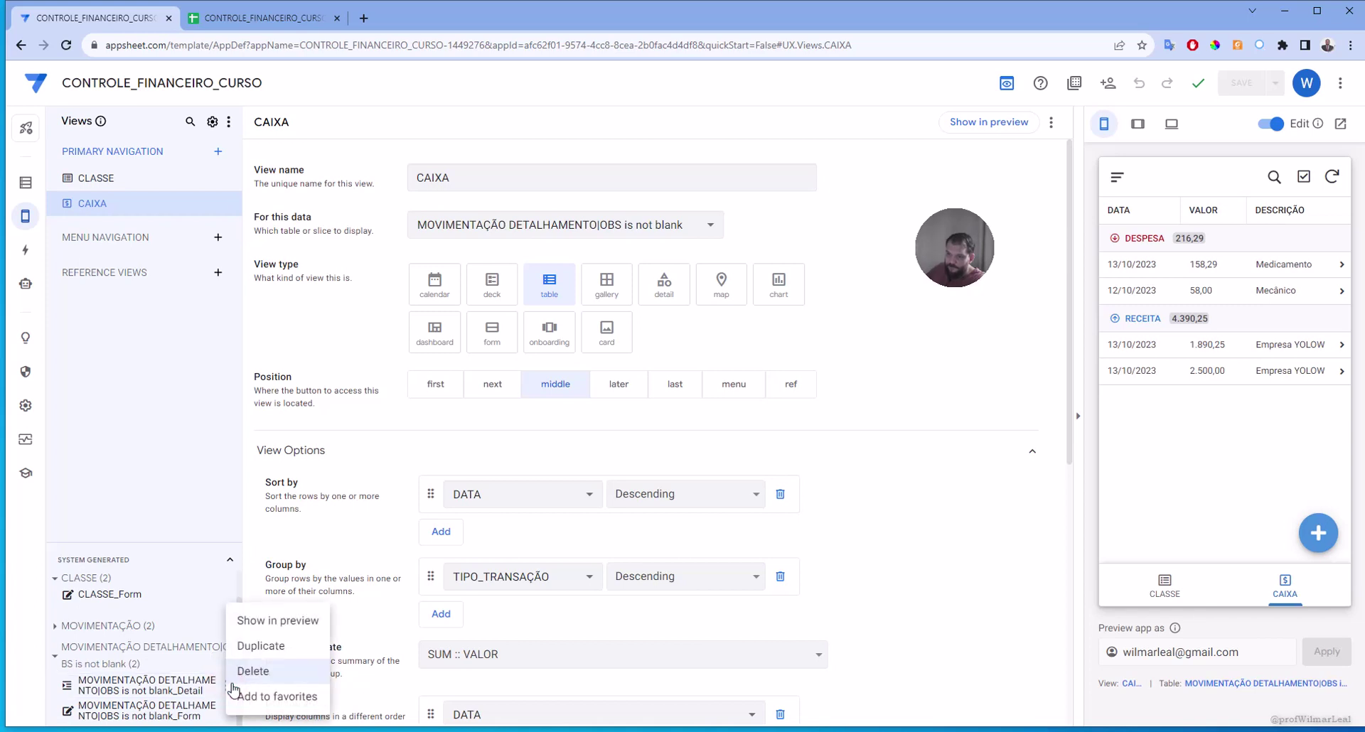
{"action": "left_click", "coordinate": [242, 674]}
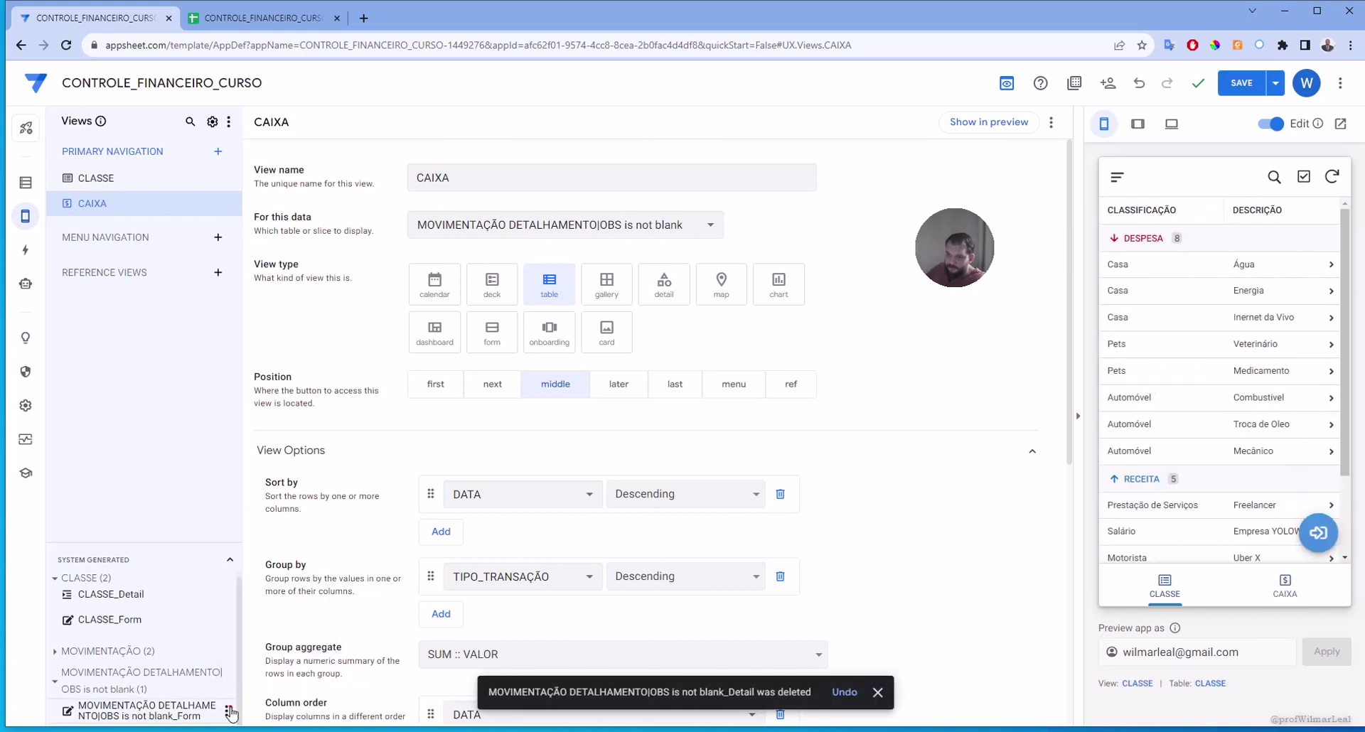
{"action": "left_click", "coordinate": [226, 711]}
{"action": "left_click", "coordinate": [242, 674]}
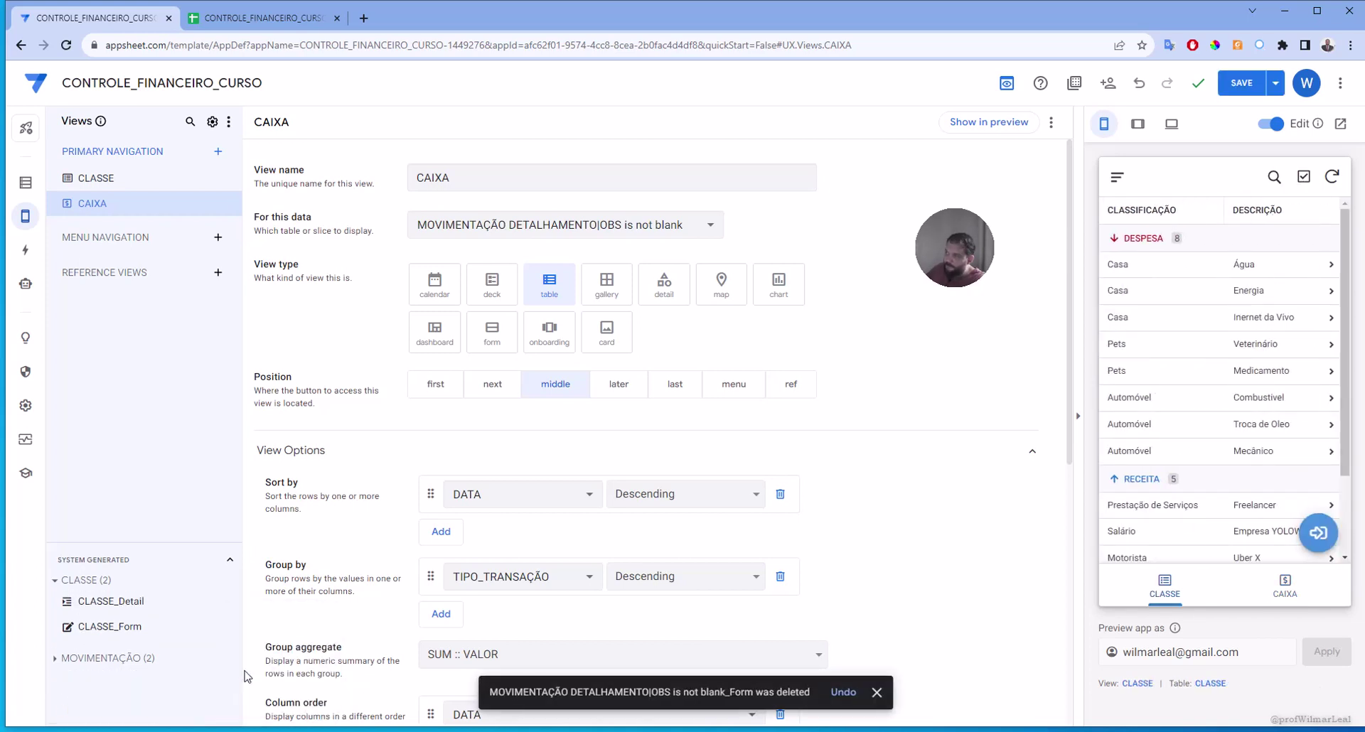
Save the app and confirm the CAIXA preview still groups DESPESA and RECEITA
{"action": "left_click", "coordinate": [55, 660]}
{"action": "left_click", "coordinate": [55, 659]}
{"action": "left_click", "coordinate": [55, 660]}
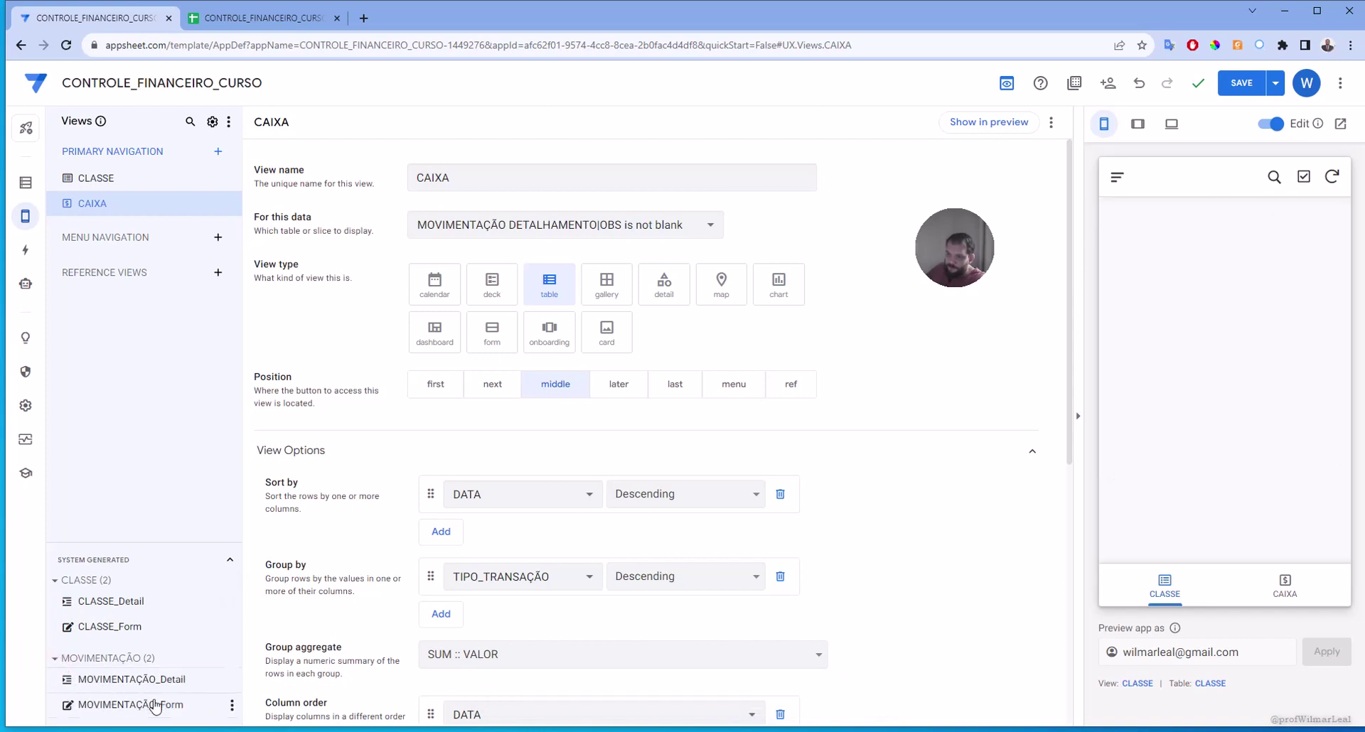
{"action": "left_click", "coordinate": [1245, 587]}
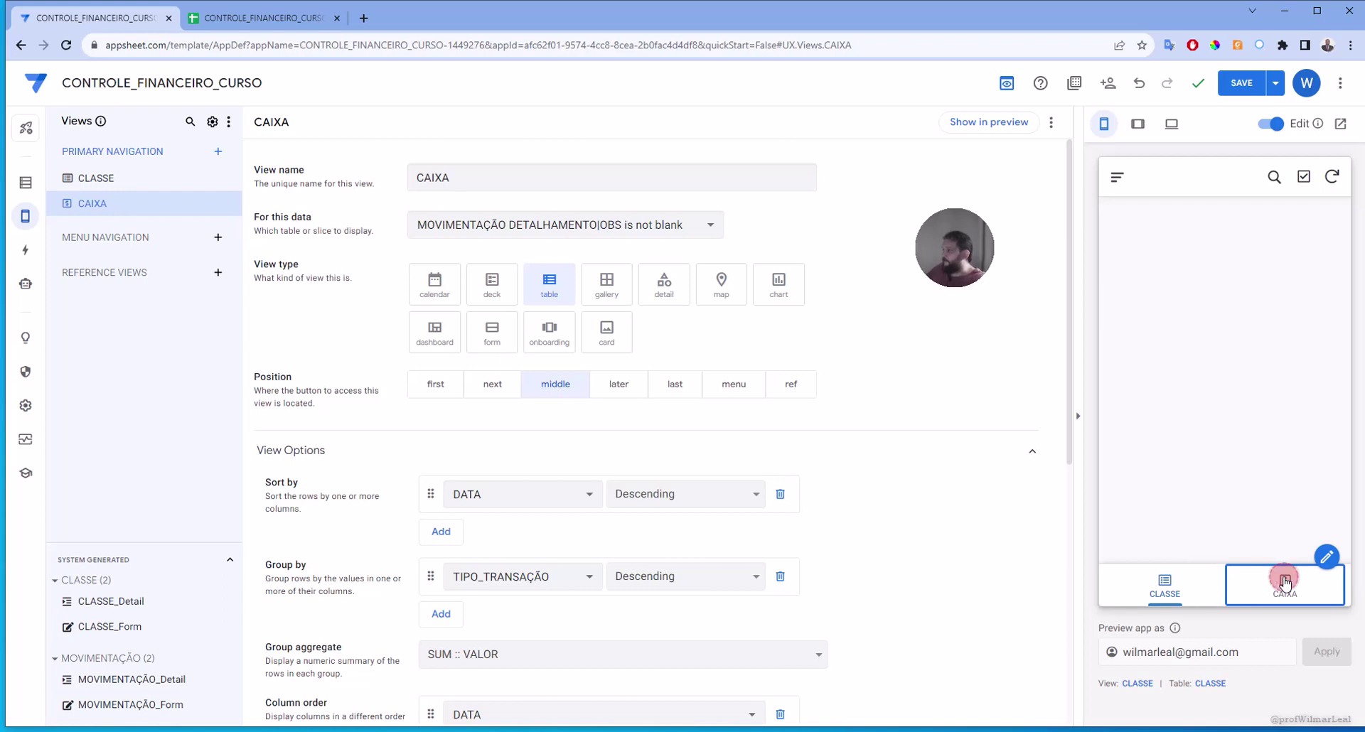
{"action": "left_click", "coordinate": [1166, 592]}
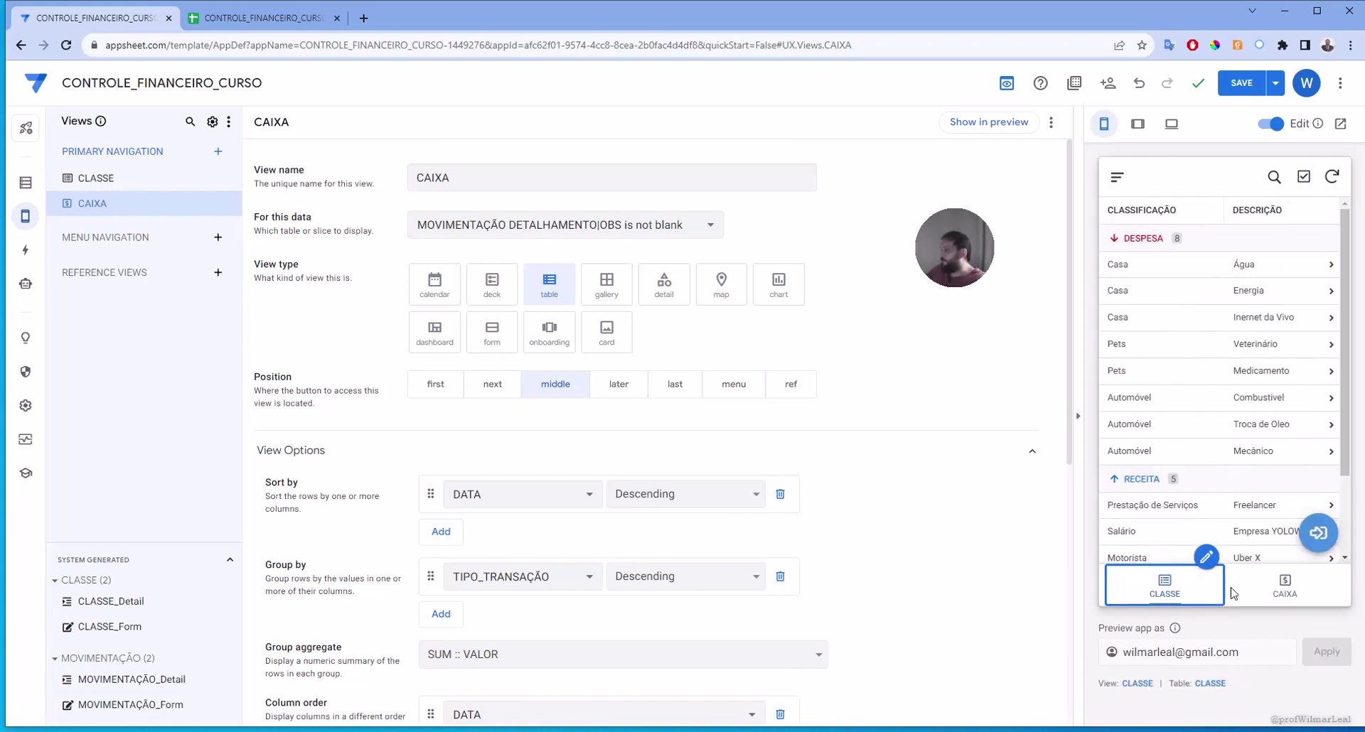
{"action": "left_click", "coordinate": [1280, 582]}
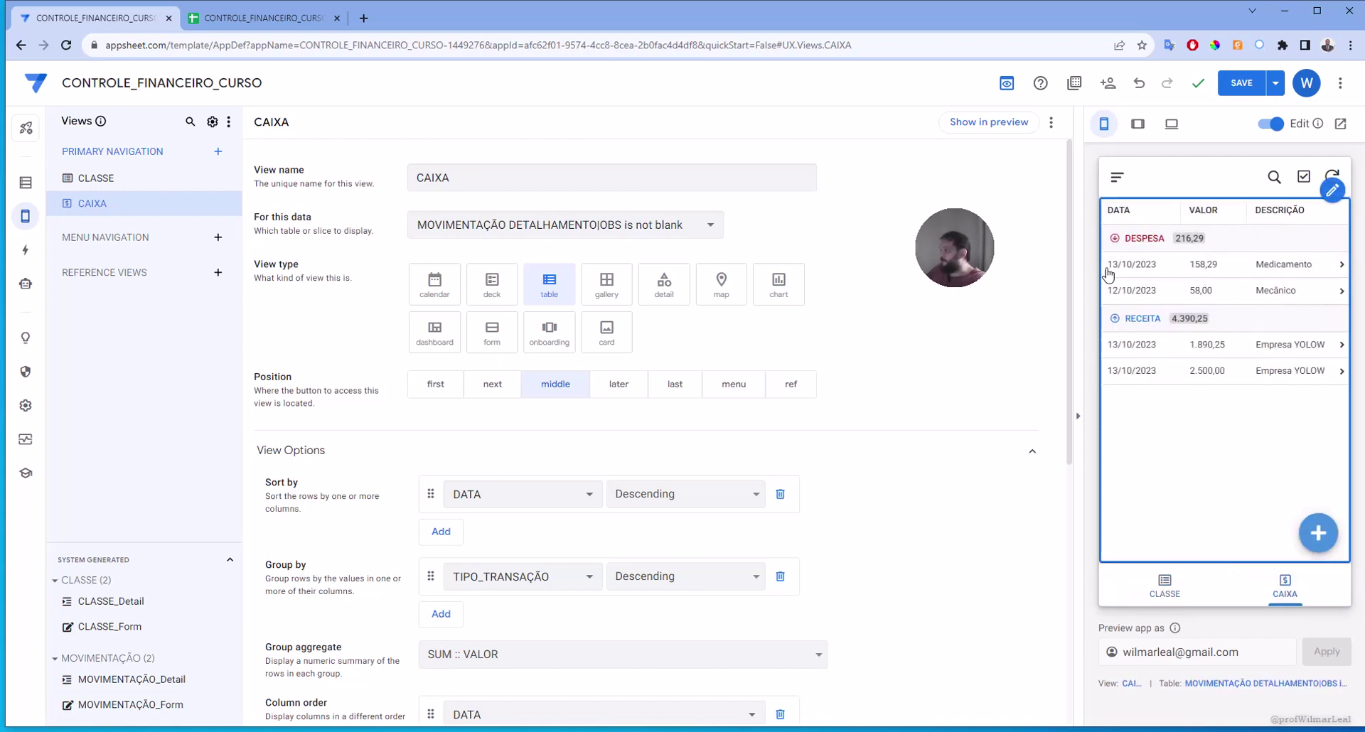
{"action": "left_click", "coordinate": [1237, 96]}
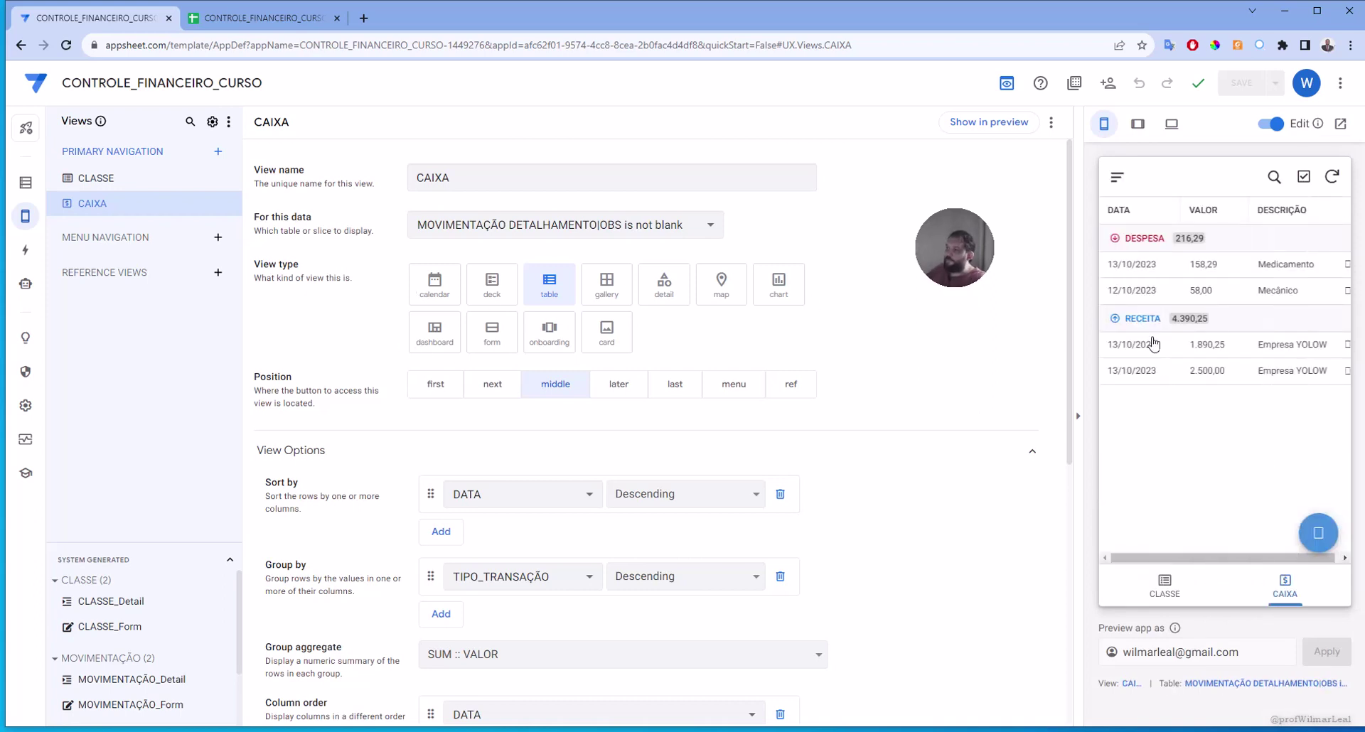
{"action": "left_click", "coordinate": [1286, 597]}
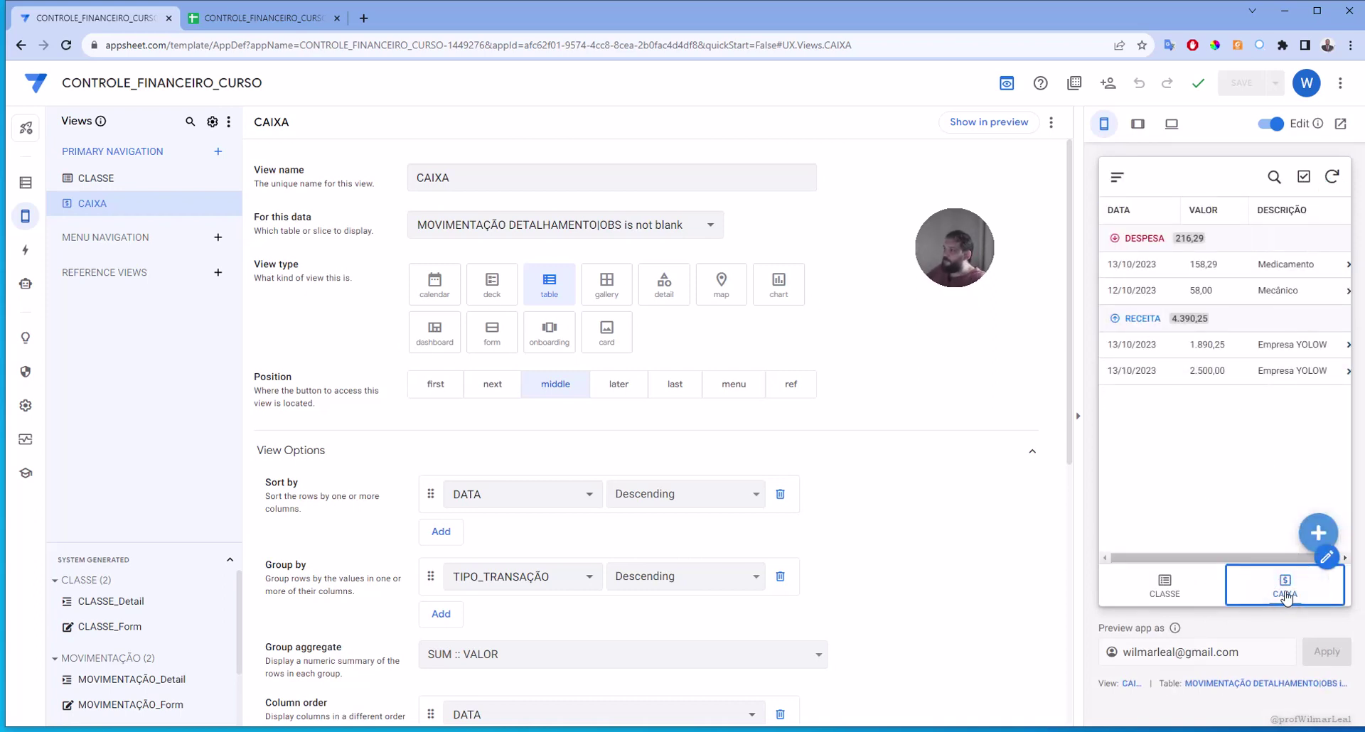
{"action": "left_click", "coordinate": [1251, 451]}
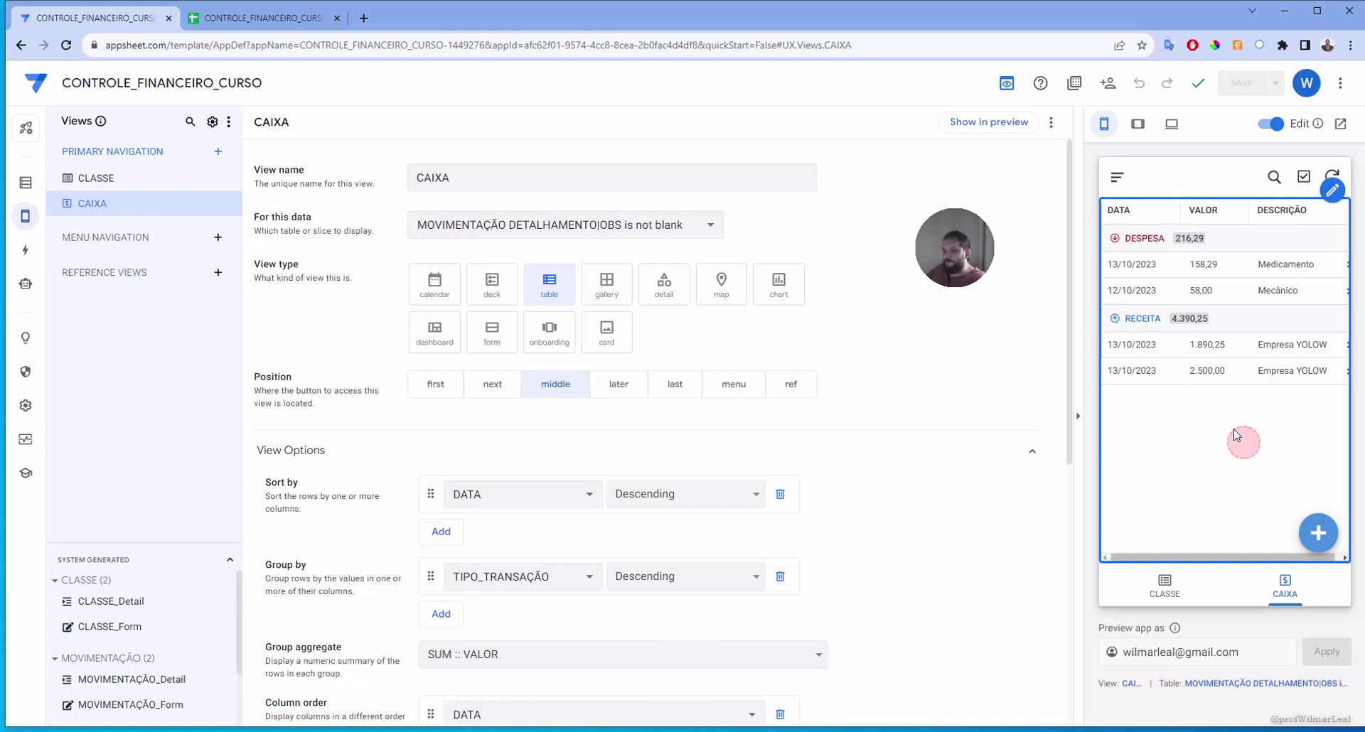
Switch CAIXA's data source back to the full MOVIMENTAÇÃO table and save
{"action": "left_click", "coordinate": [711, 226]}
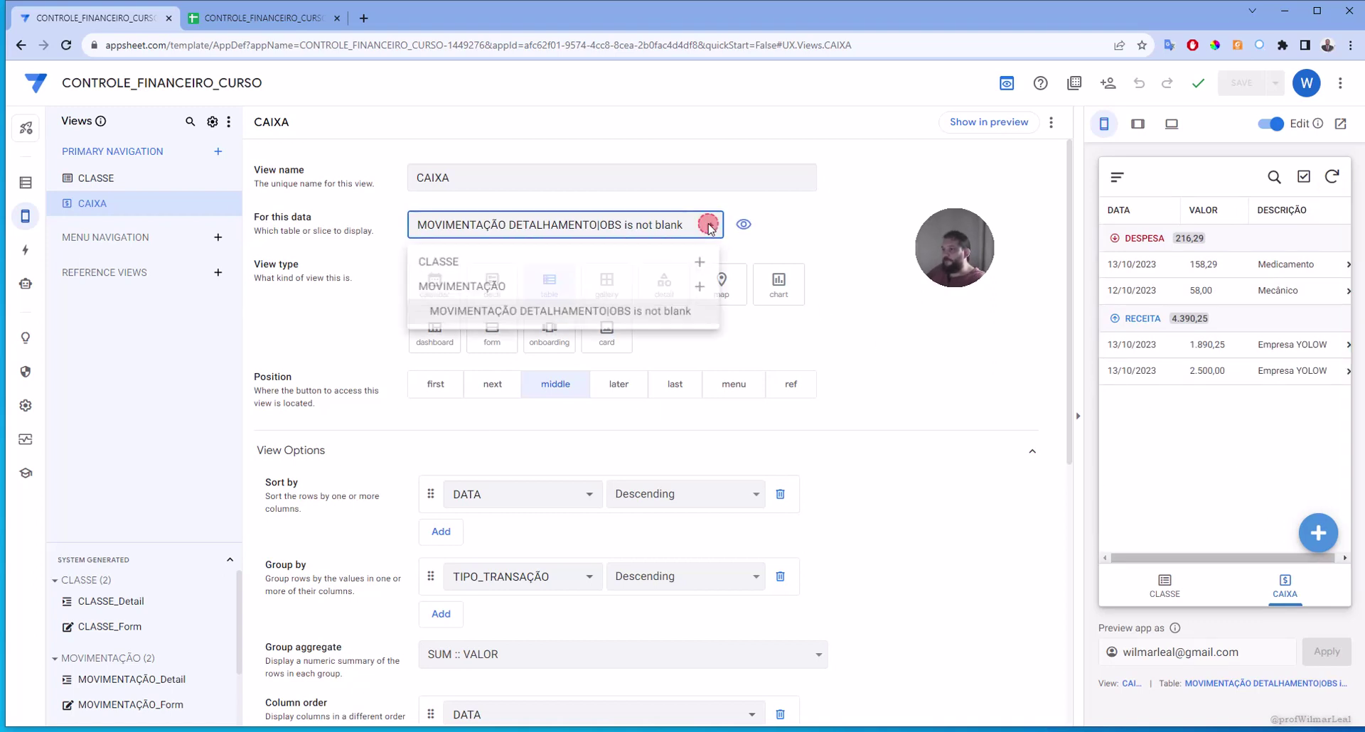
{"action": "left_click", "coordinate": [576, 287]}
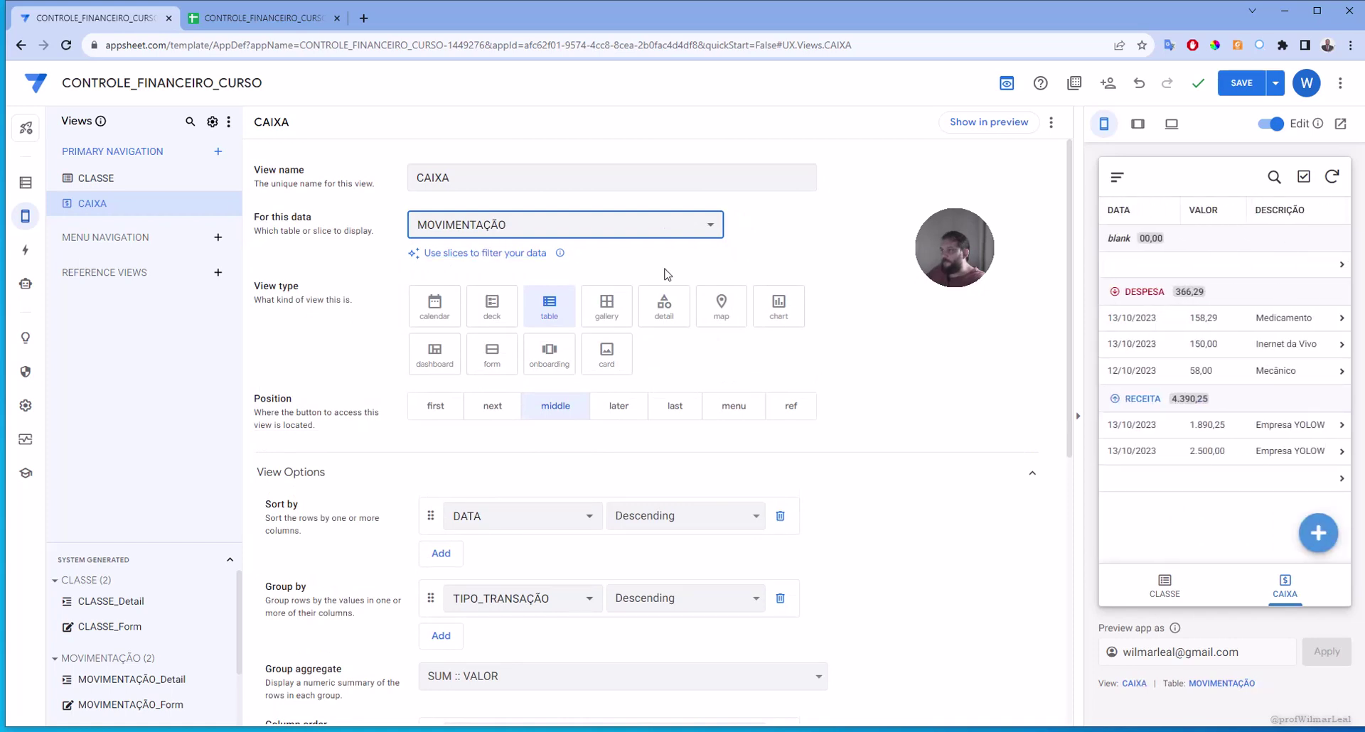
{"action": "left_click", "coordinate": [1235, 88]}
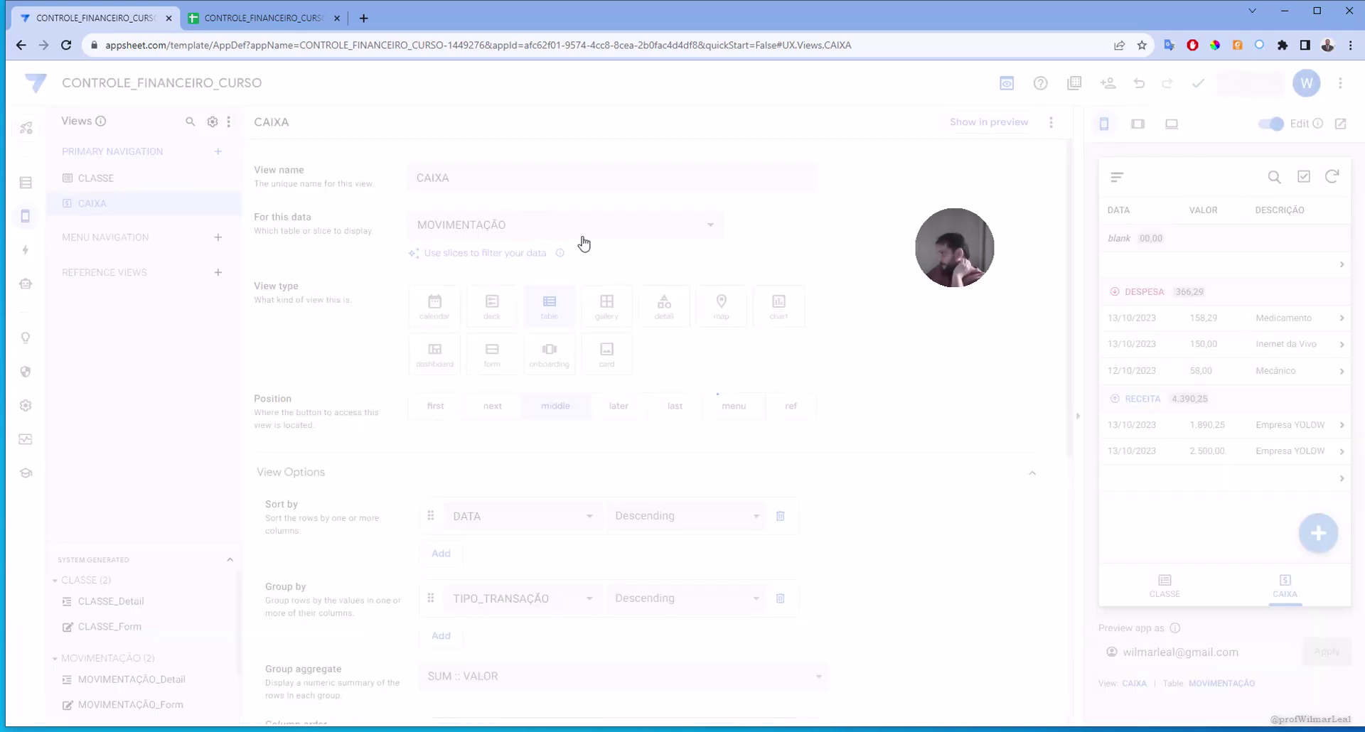
{"action": "left_click", "coordinate": [710, 226]}
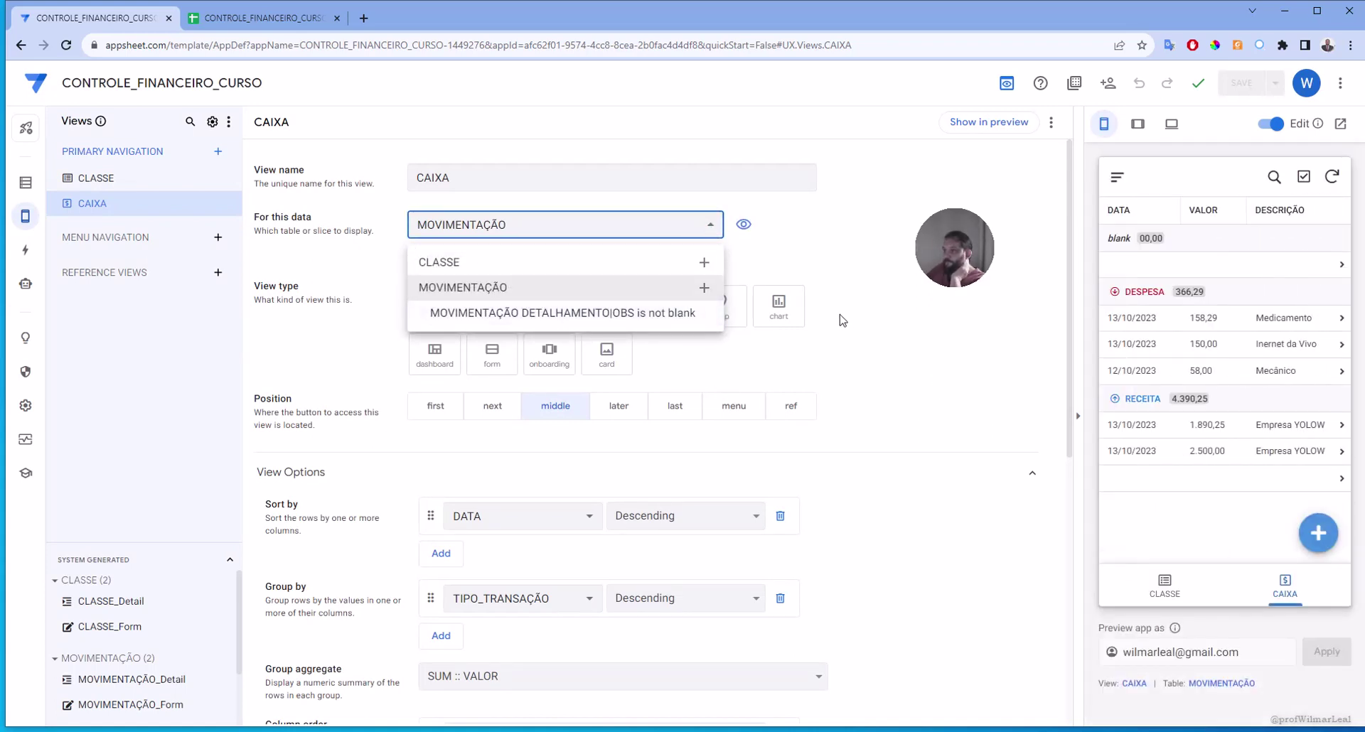
{"action": "left_click", "coordinate": [890, 332]}
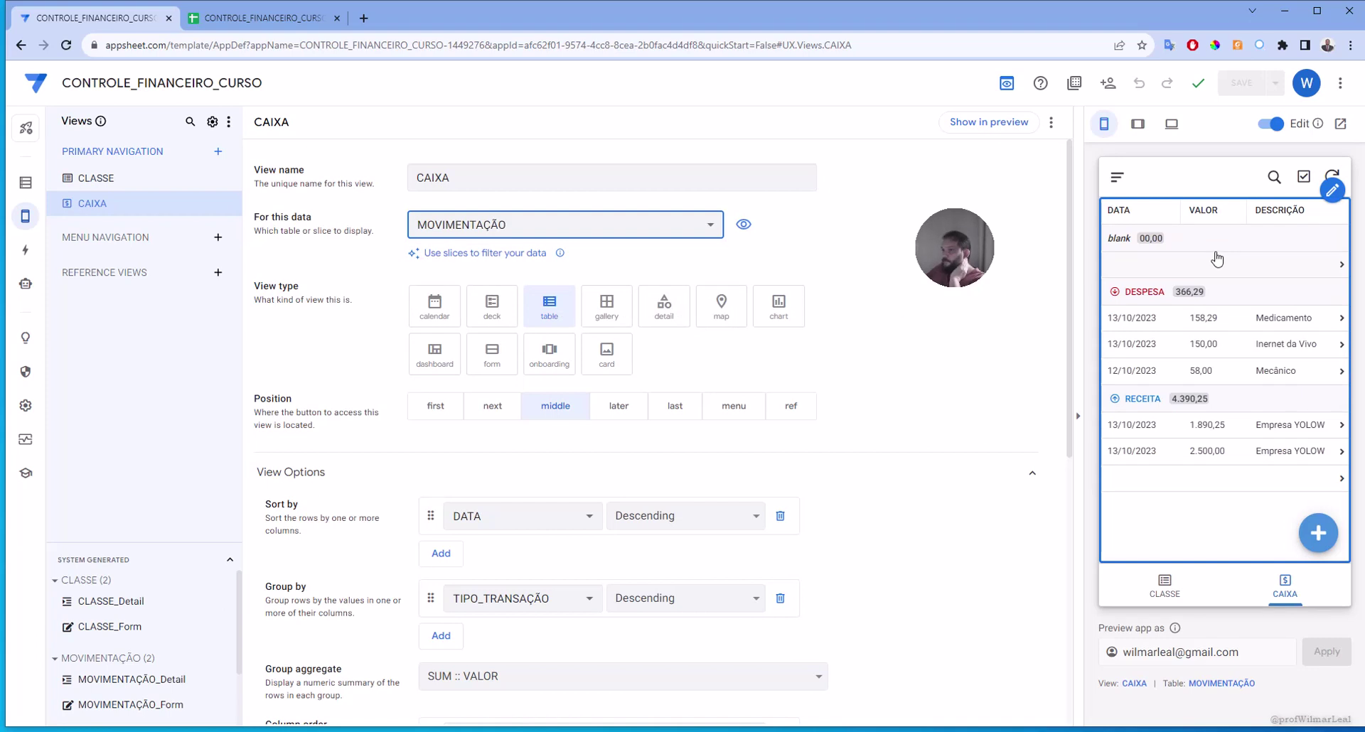
Show the system-generated MOVIMENTAÇÃO_Detail view's options, after cancelling the Add a new view dialog
{"action": "left_click", "coordinate": [217, 275]}
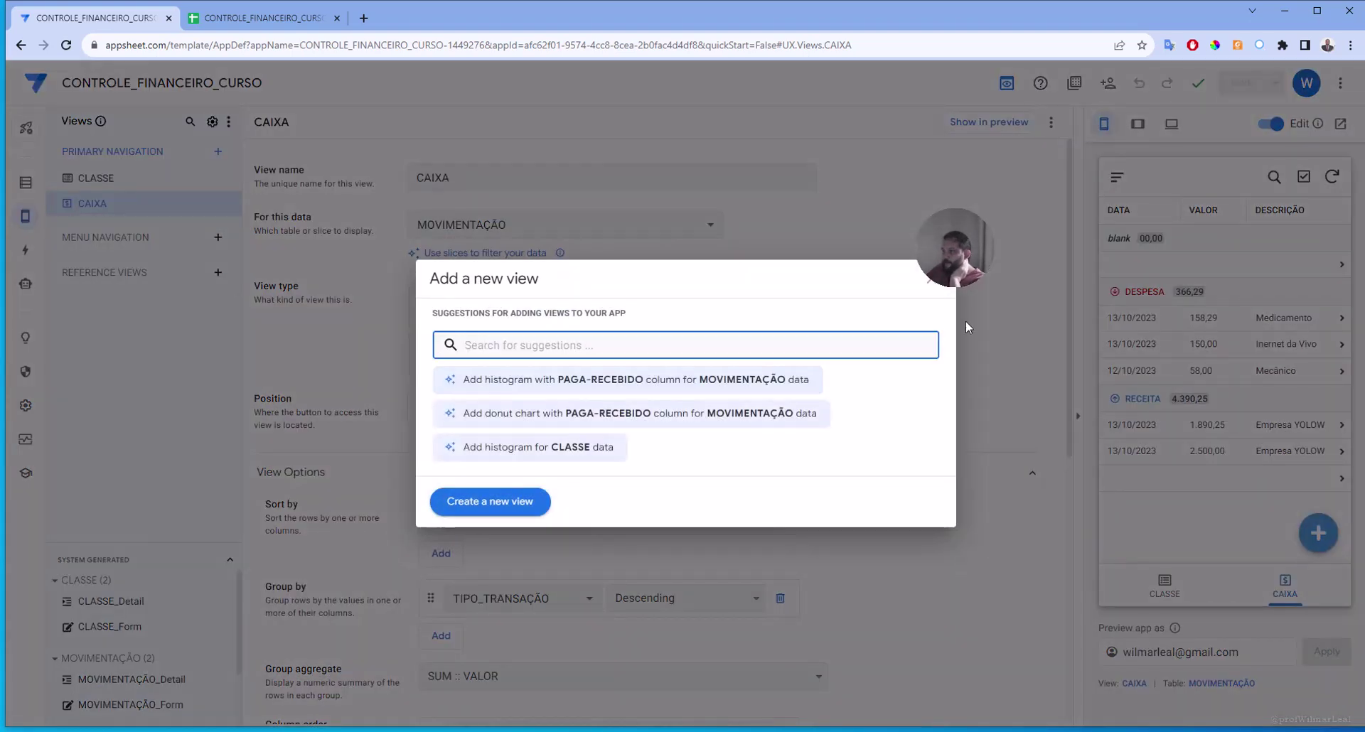
{"action": "left_click", "coordinate": [1030, 371]}
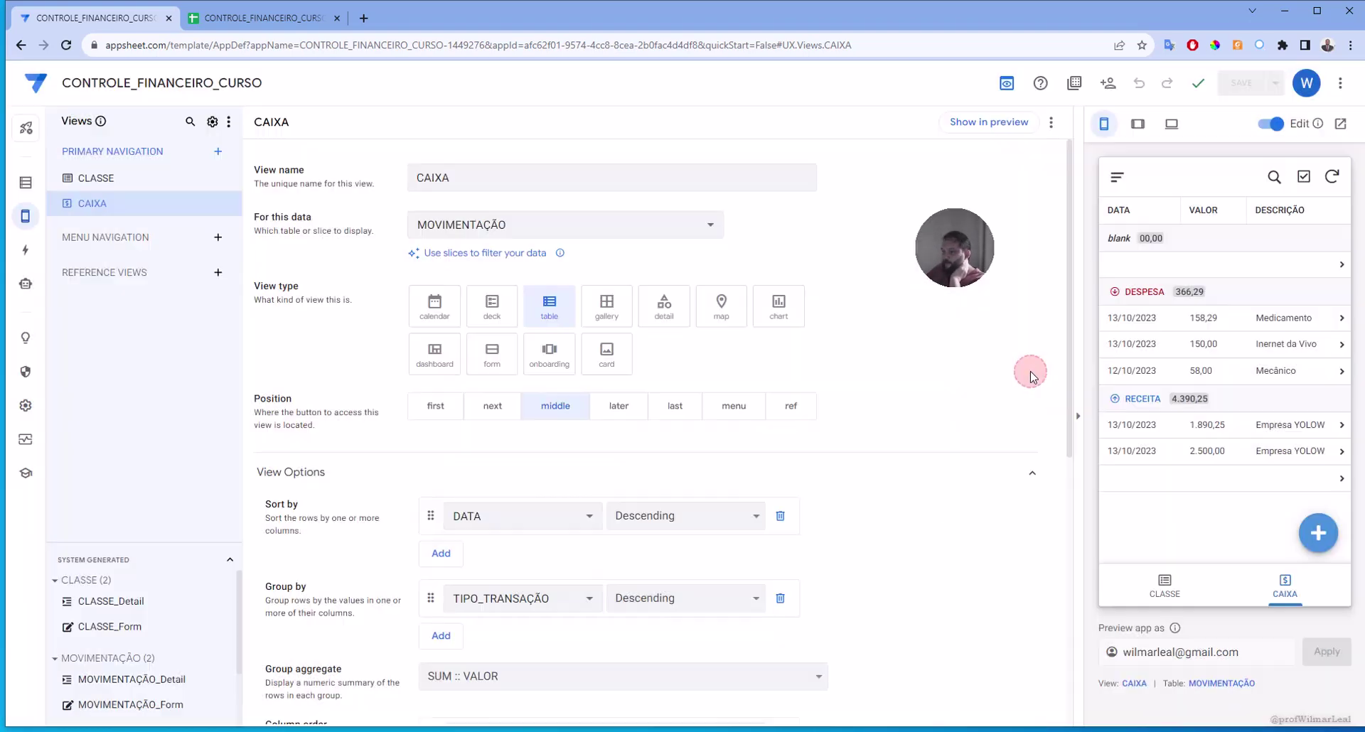
{"action": "left_click", "coordinate": [170, 682]}
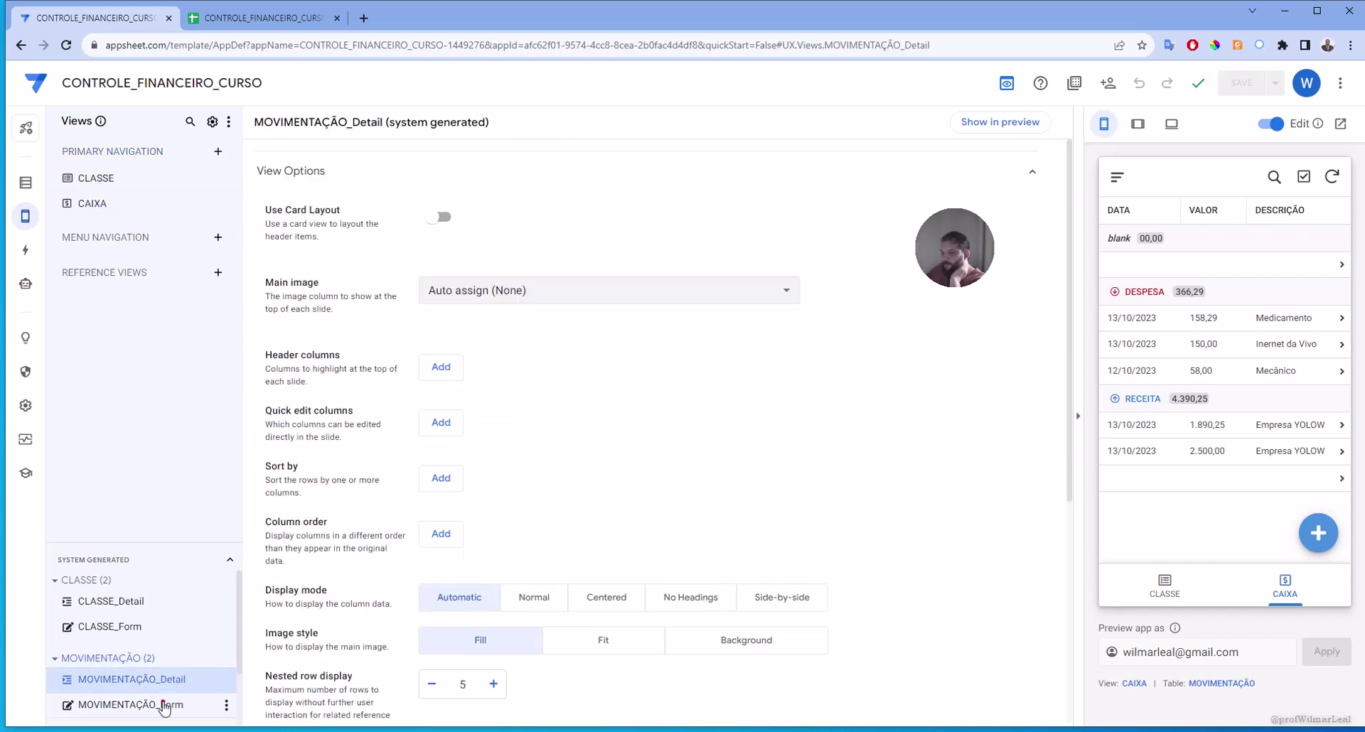
{"action": "left_click", "coordinate": [163, 704]}
{"action": "left_click", "coordinate": [107, 681]}
{"action": "mouse_move", "coordinate": [25, 216]}
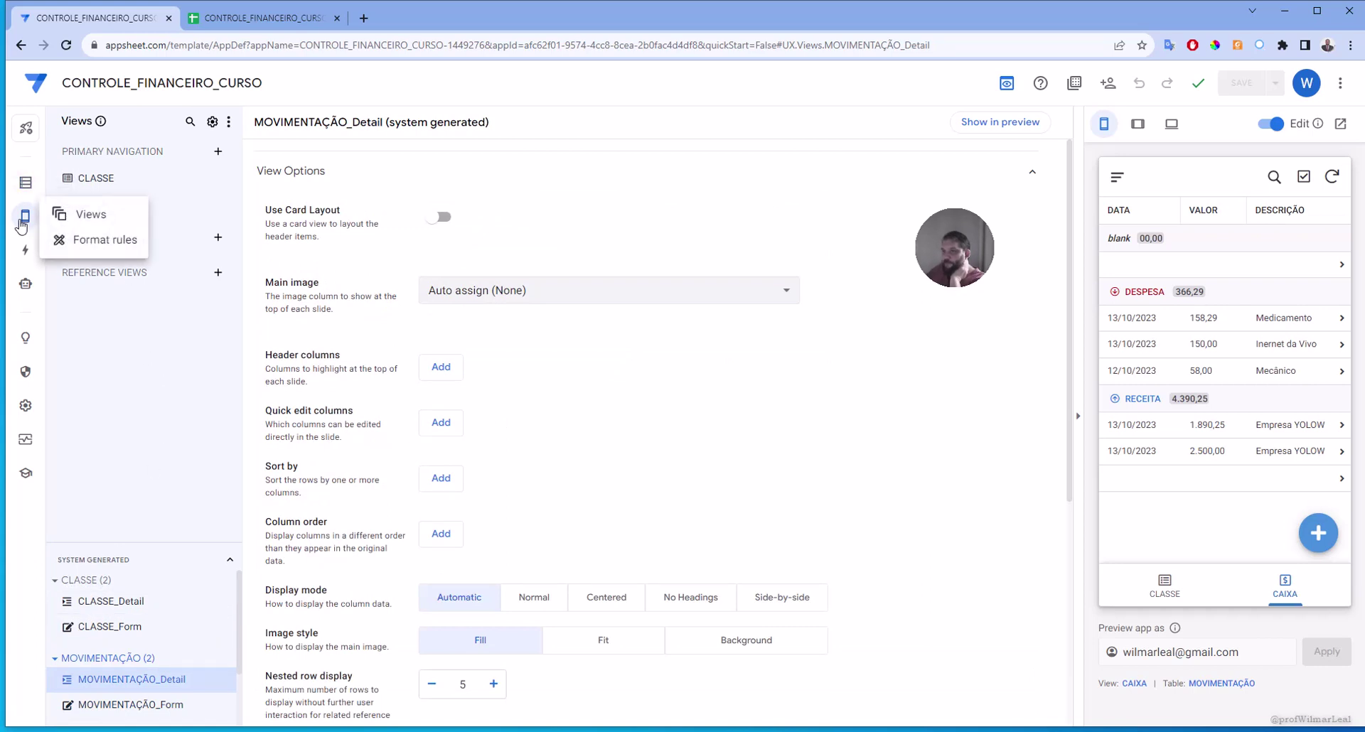
{"action": "left_click", "coordinate": [84, 222]}
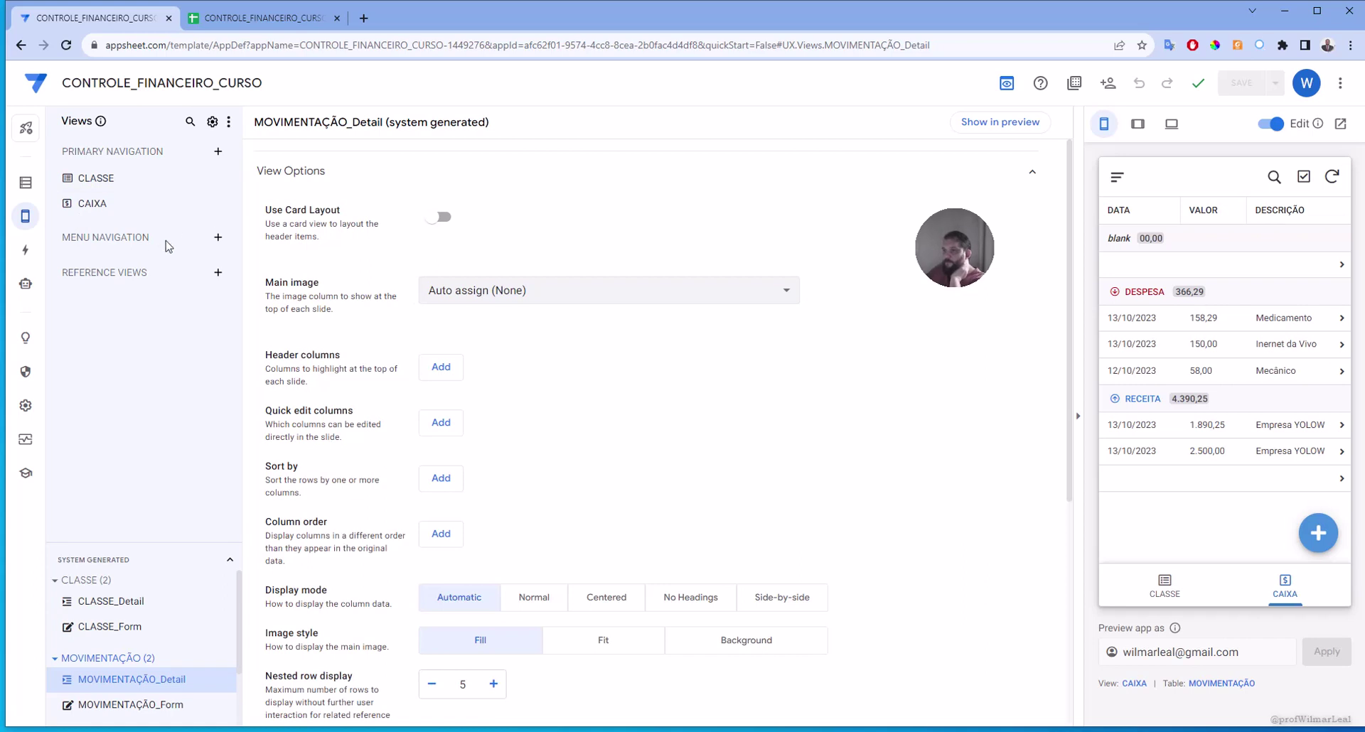
{"action": "mouse_move", "coordinate": [1159, 213]}
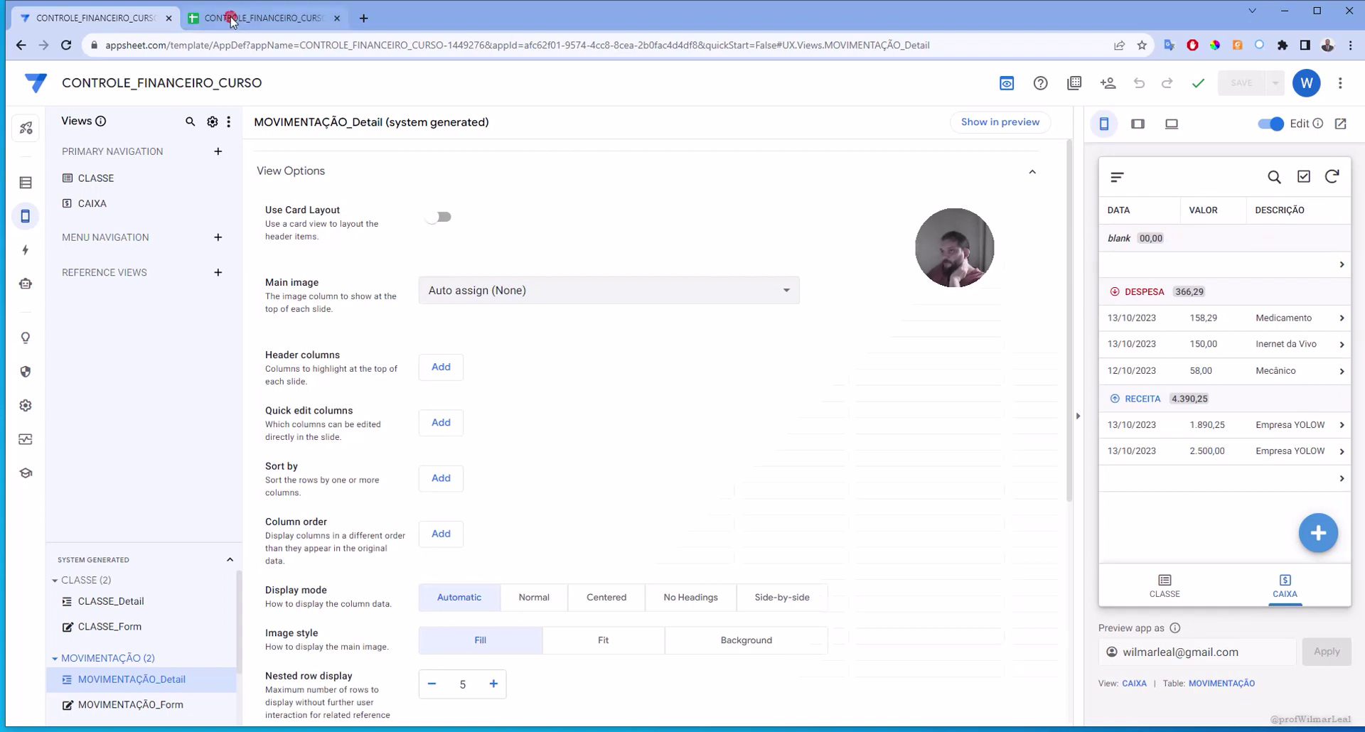
Delete the stray ID ae13c7a5 from cell A8 in the spreadsheet and return to AppSheet
{"action": "left_click", "coordinate": [242, 10]}
{"action": "left_click", "coordinate": [80, 313]}
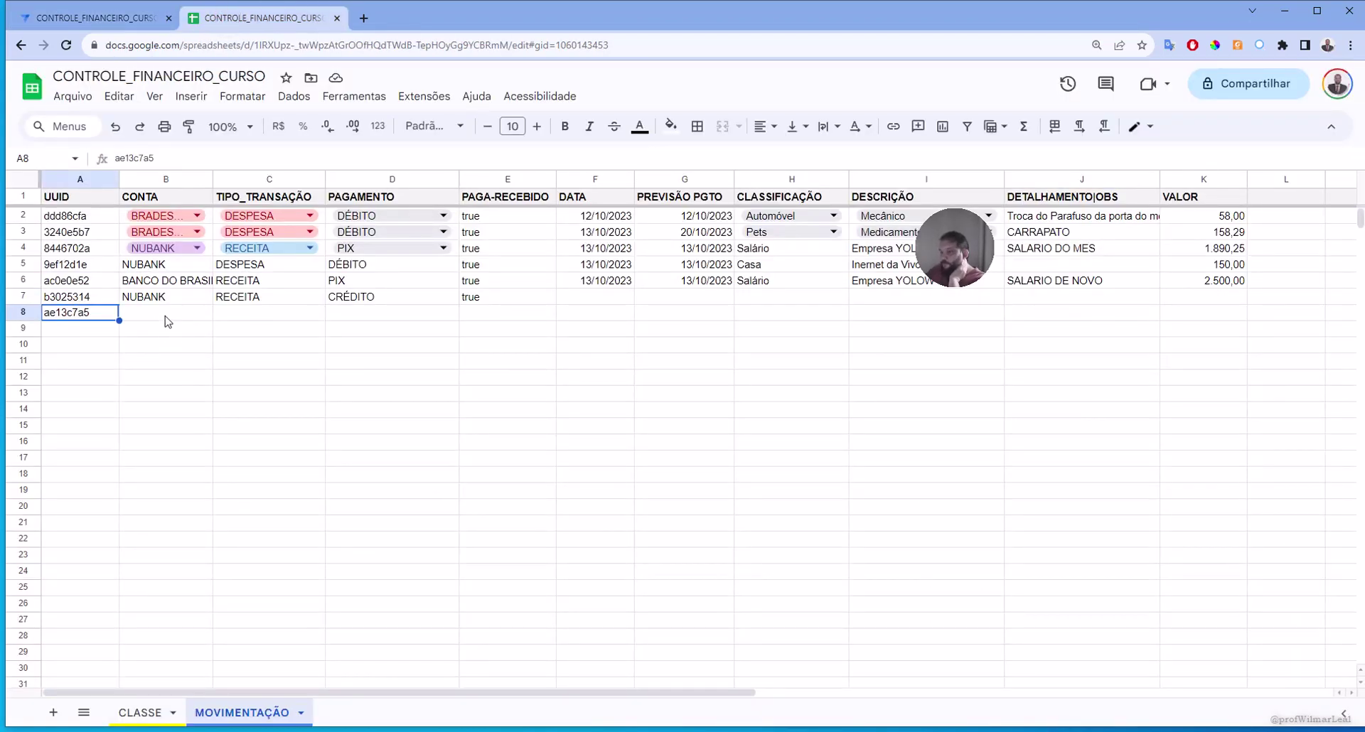
{"action": "key", "text": "Delete"}
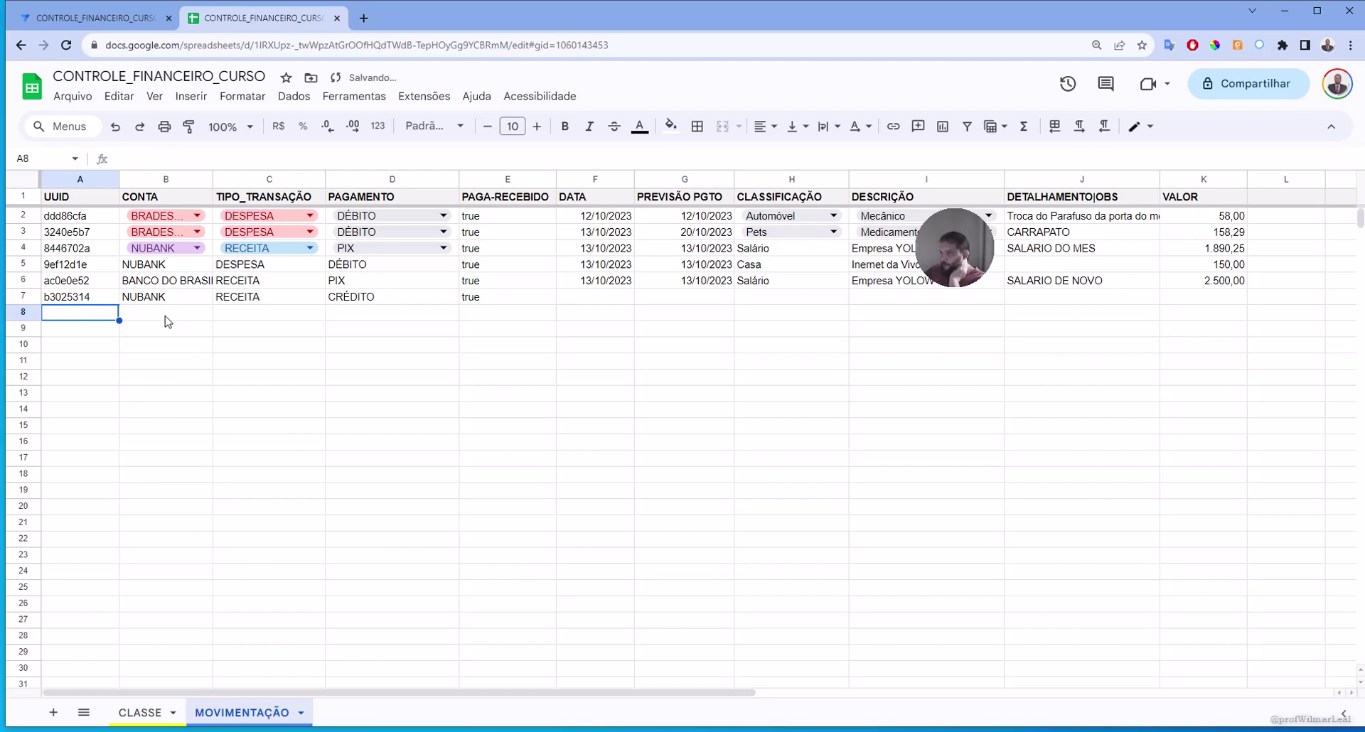
{"action": "left_click", "coordinate": [91, 17]}
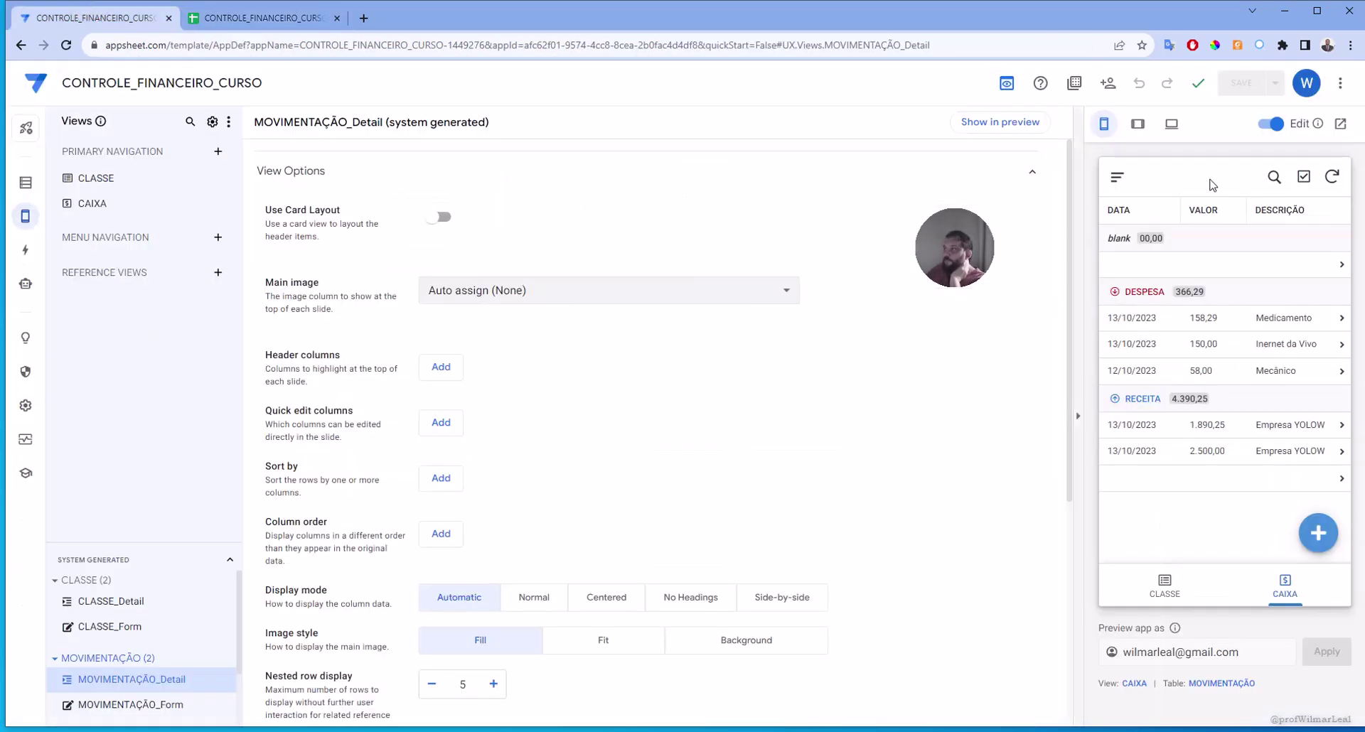
Resync the preview so CAIXA lists only DESPESA (366,29) and RECEITA (4.390,25)
{"action": "left_click", "coordinate": [1340, 83]}
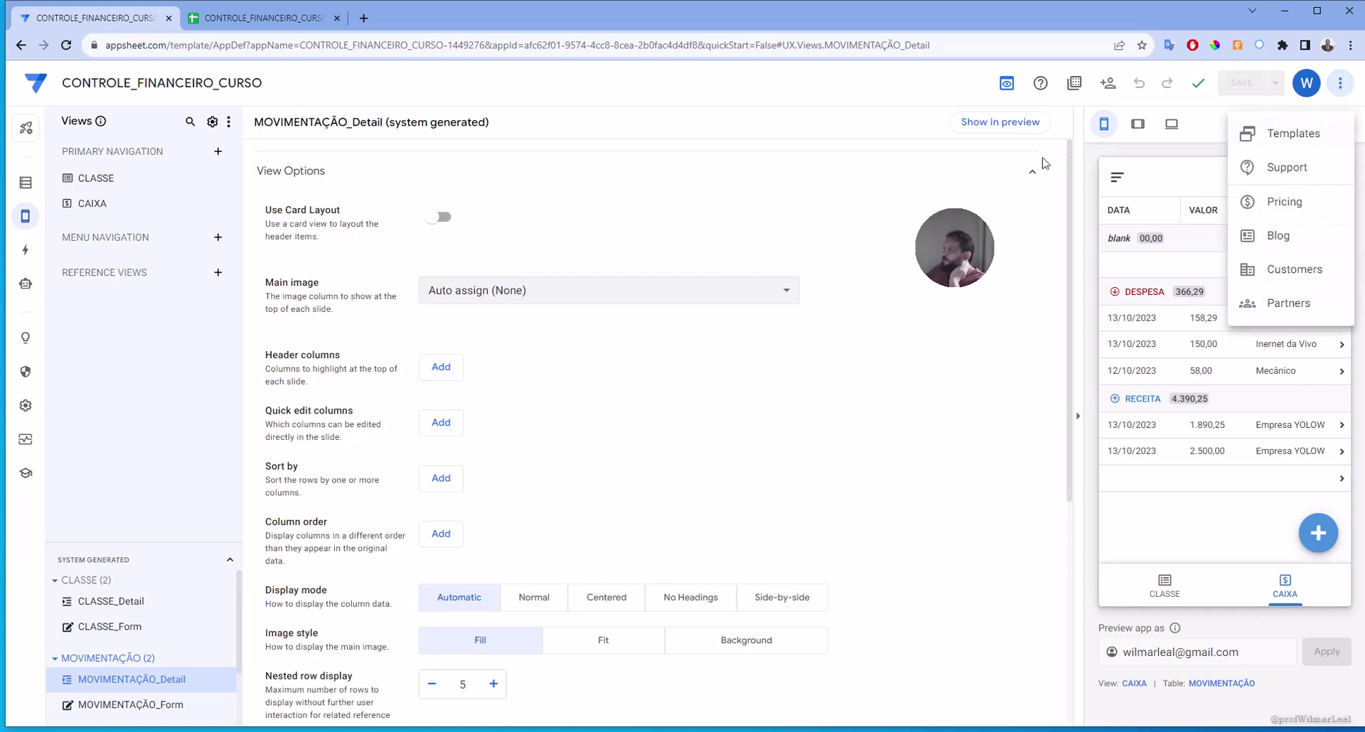
{"action": "left_click", "coordinate": [1075, 142]}
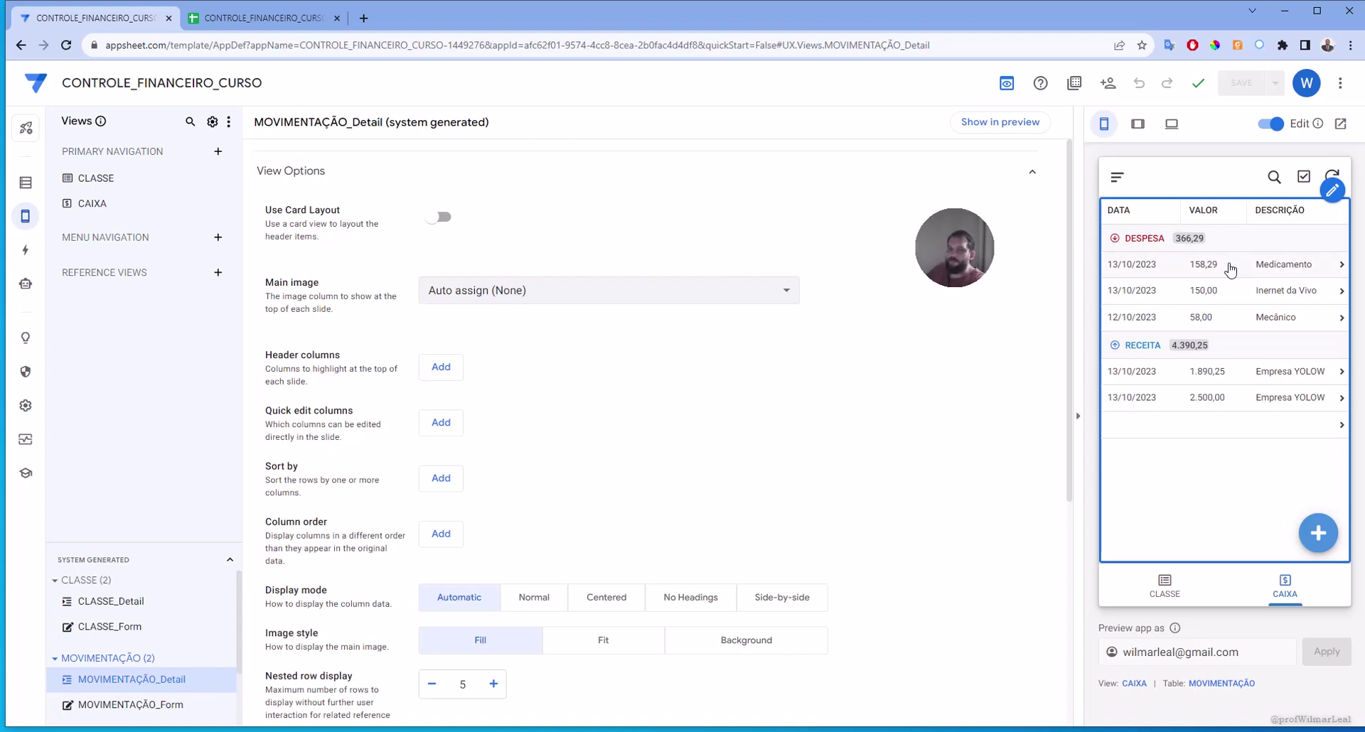
Enter UUID 1 in MOVIMENTAÇÃO cells A8:A13 and resync the AppSheet preview
{"action": "left_click", "coordinate": [250, 19]}
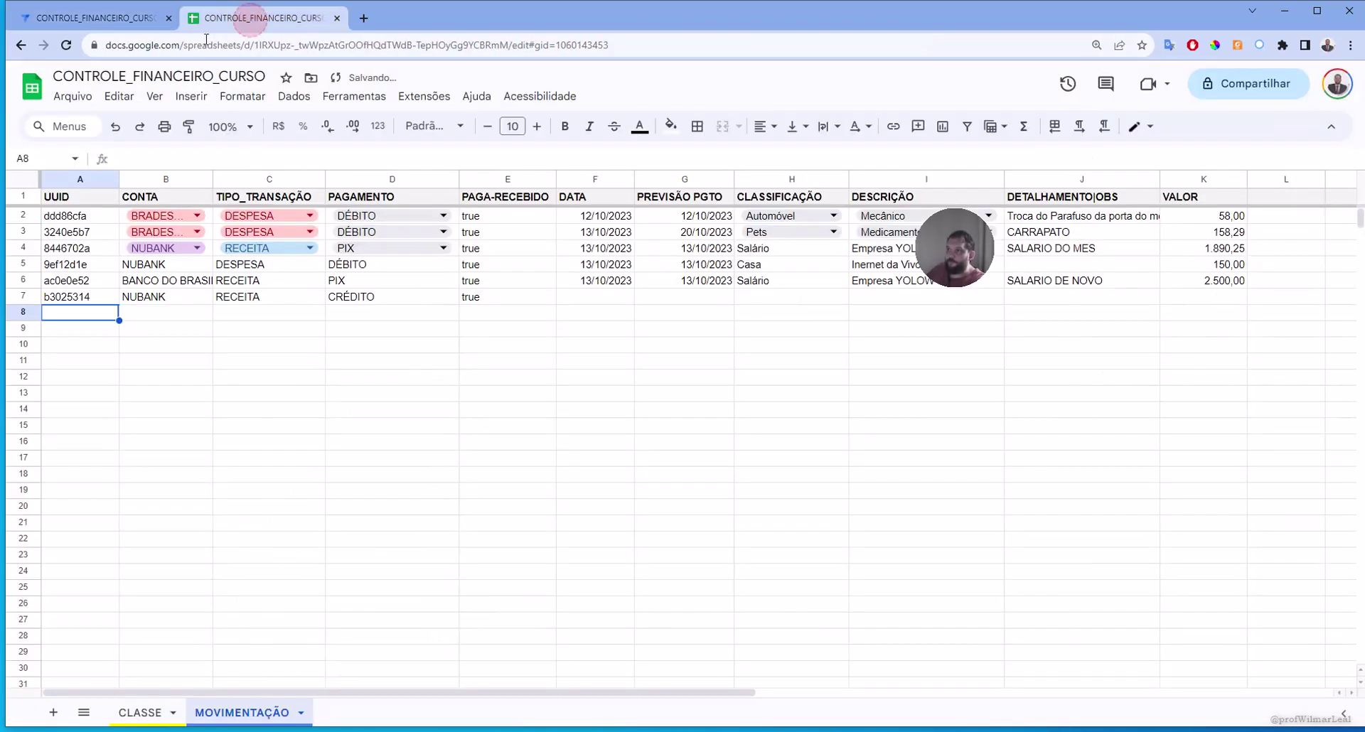
{"action": "type", "text": "1"}
{"action": "key", "text": "Return"}
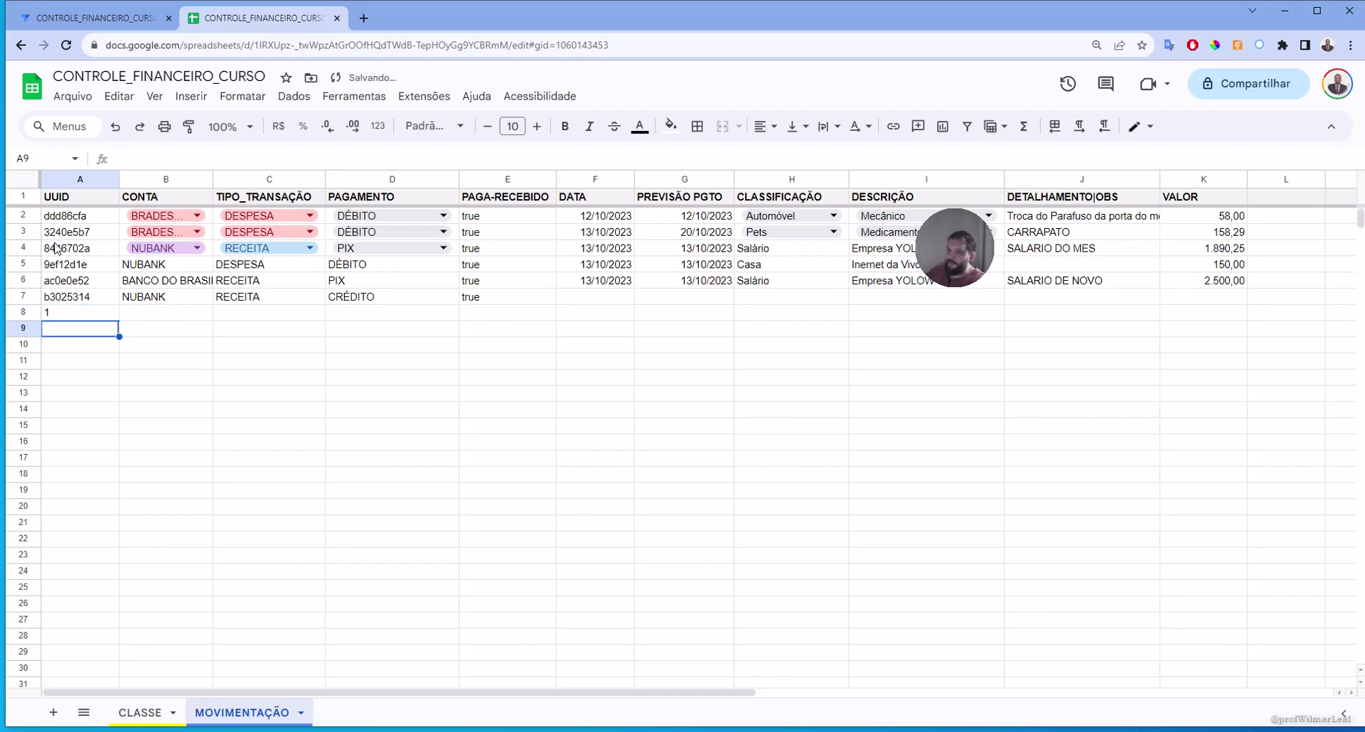
{"action": "type", "text": "1 1 1 1 1"}
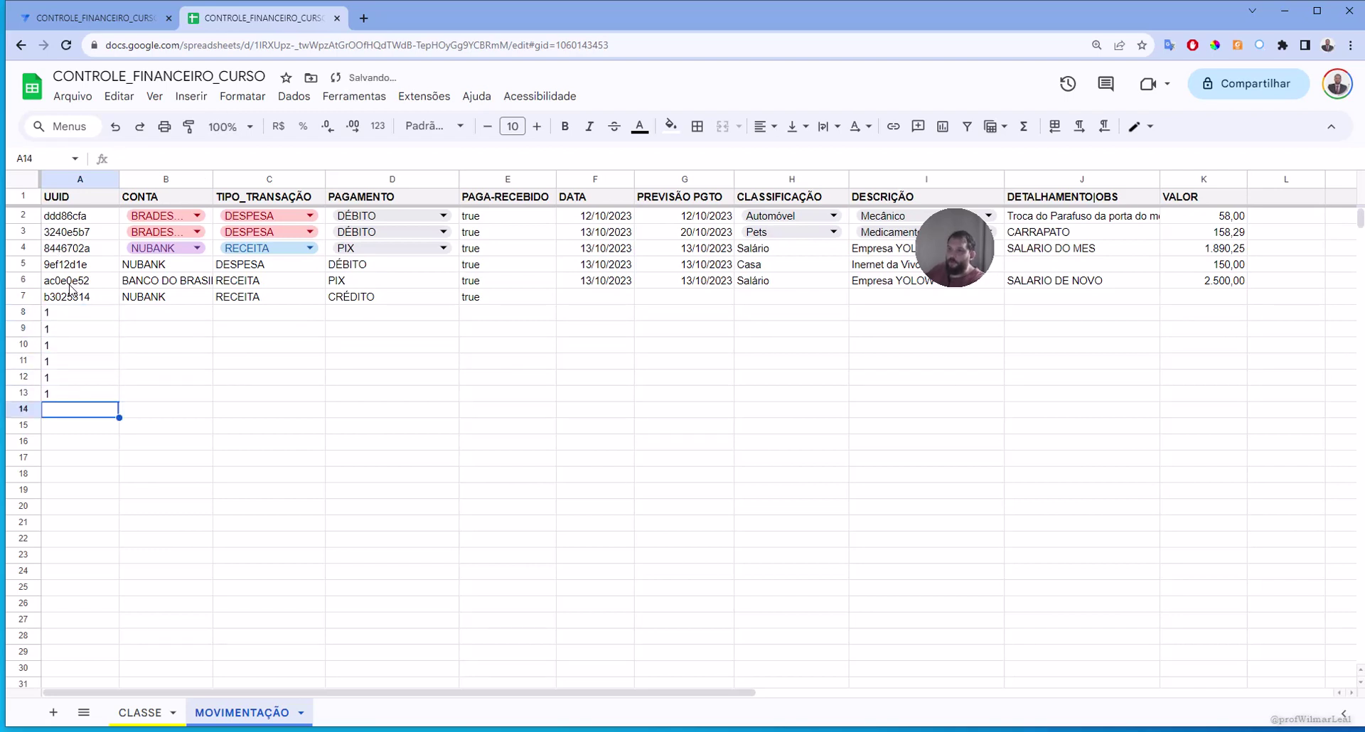
{"action": "mouse_move", "coordinate": [138, 316]}
{"action": "left_mouse_down"}
{"action": "mouse_move", "coordinate": [1234, 406]}
{"action": "mouse_move", "coordinate": [1210, 387]}
{"action": "left_mouse_up"}
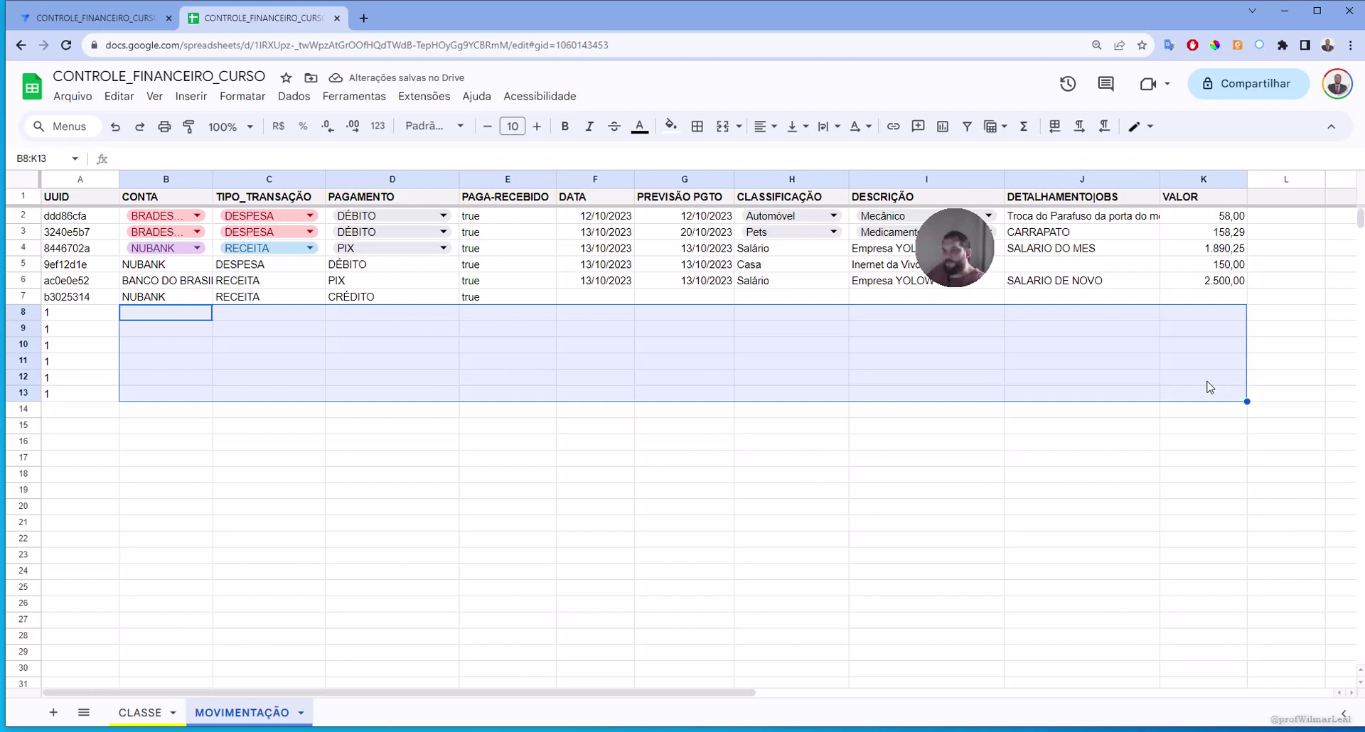
{"action": "left_click", "coordinate": [121, 18]}
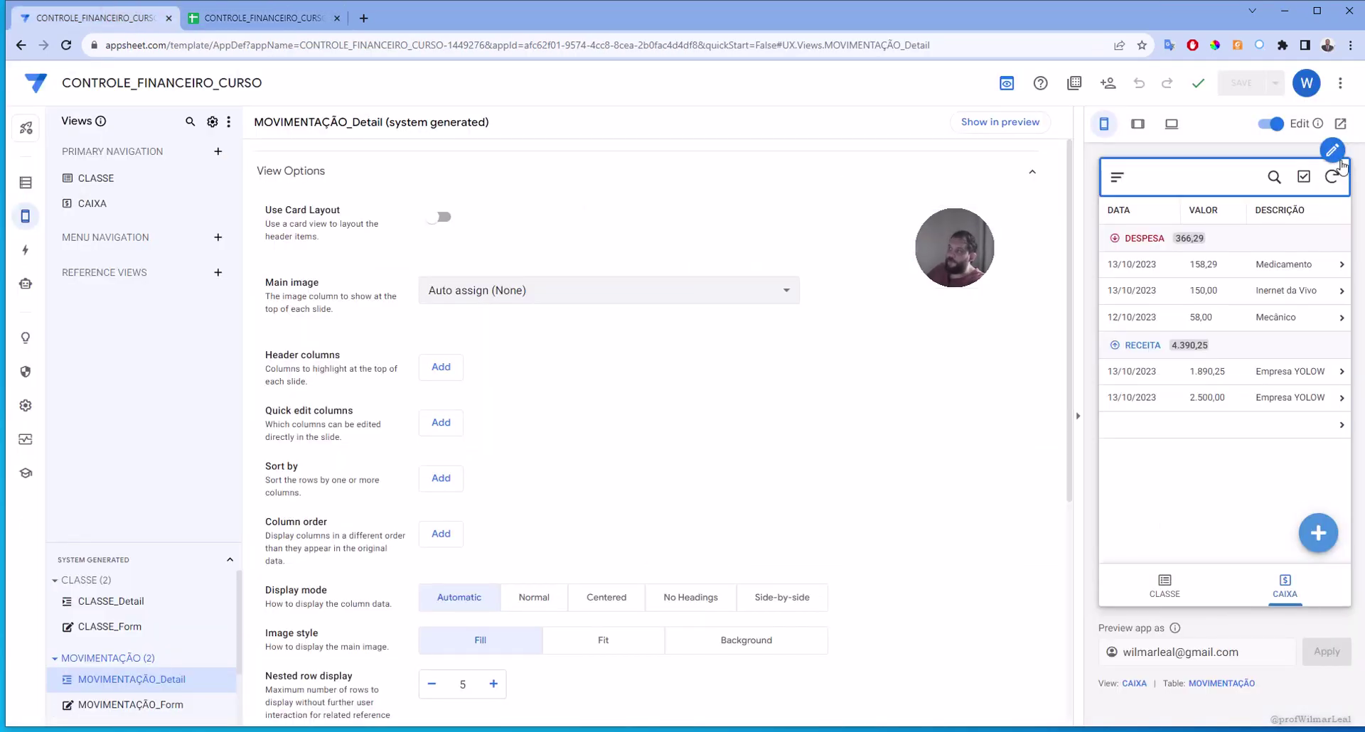
{"action": "left_click", "coordinate": [1333, 176]}
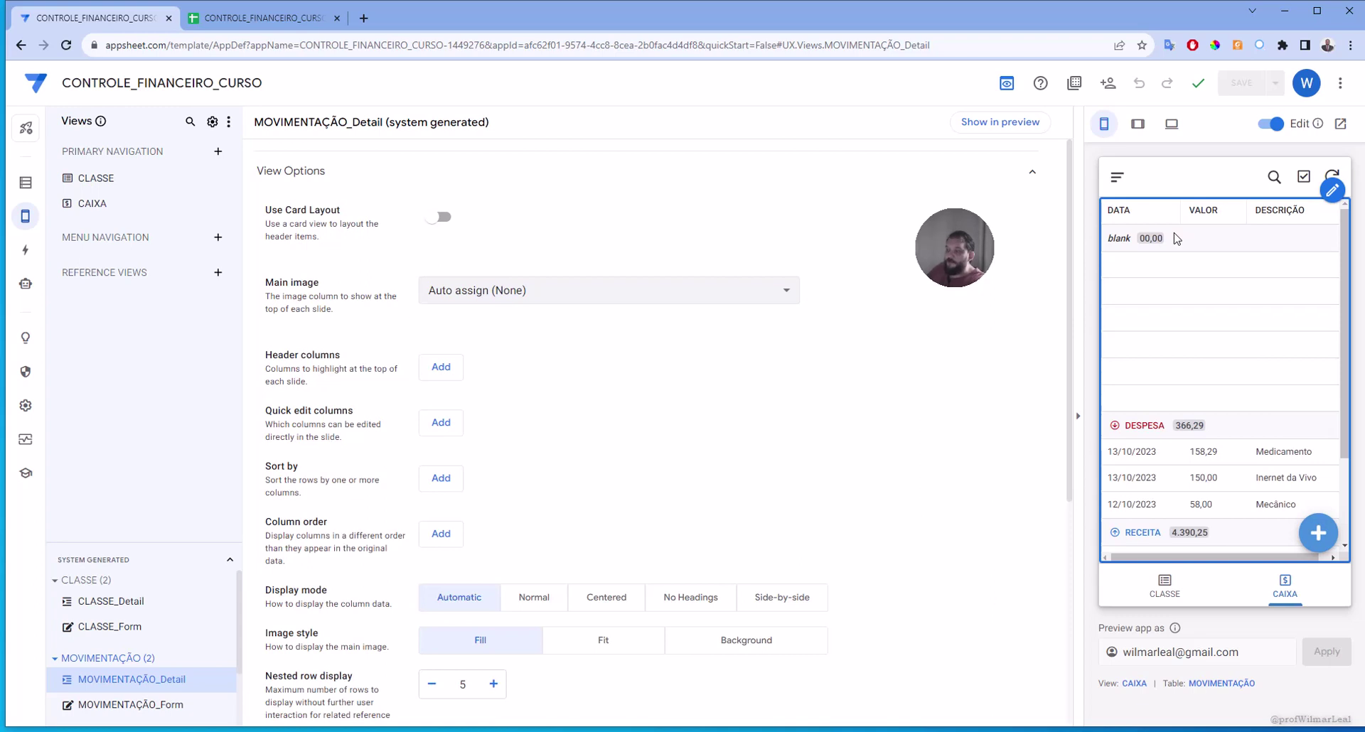
Enter VALOR 10,00 in cells K8:K12
{"action": "left_click", "coordinate": [261, 17]}
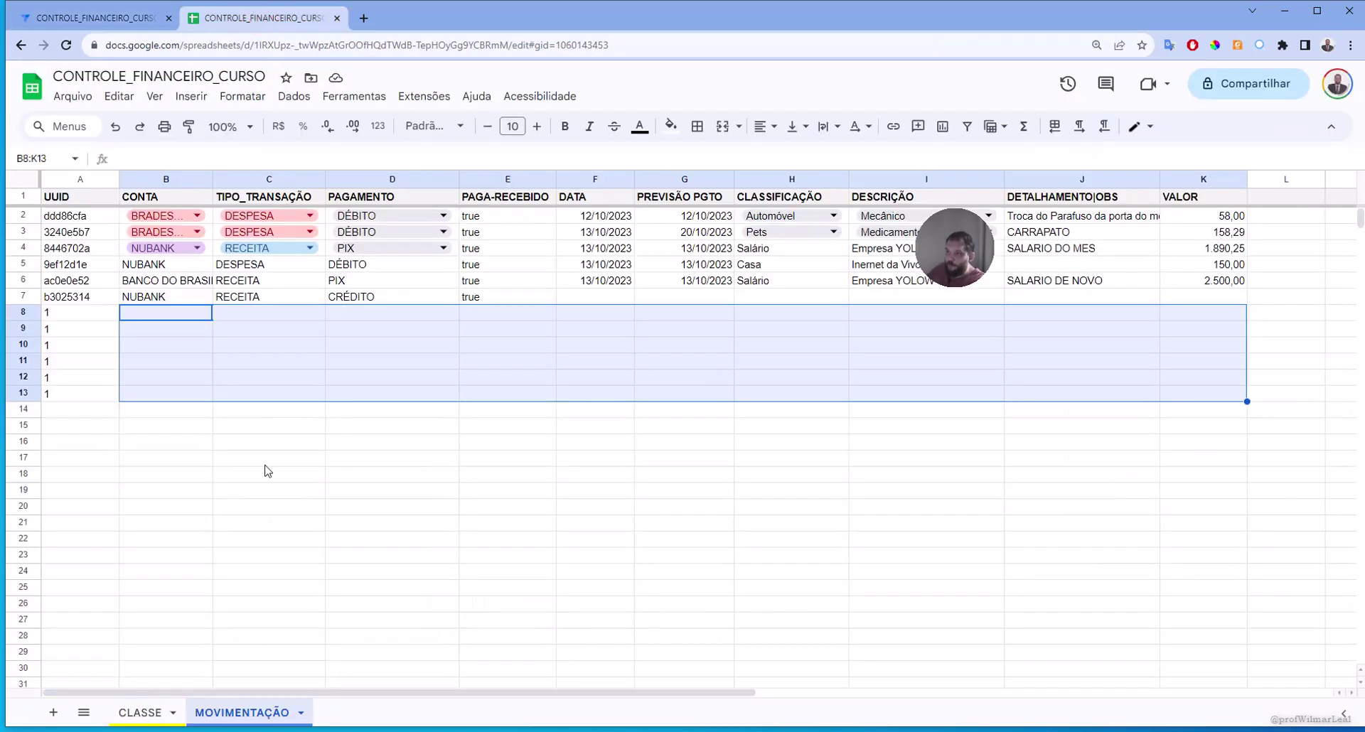
{"action": "left_click", "coordinate": [1207, 315]}
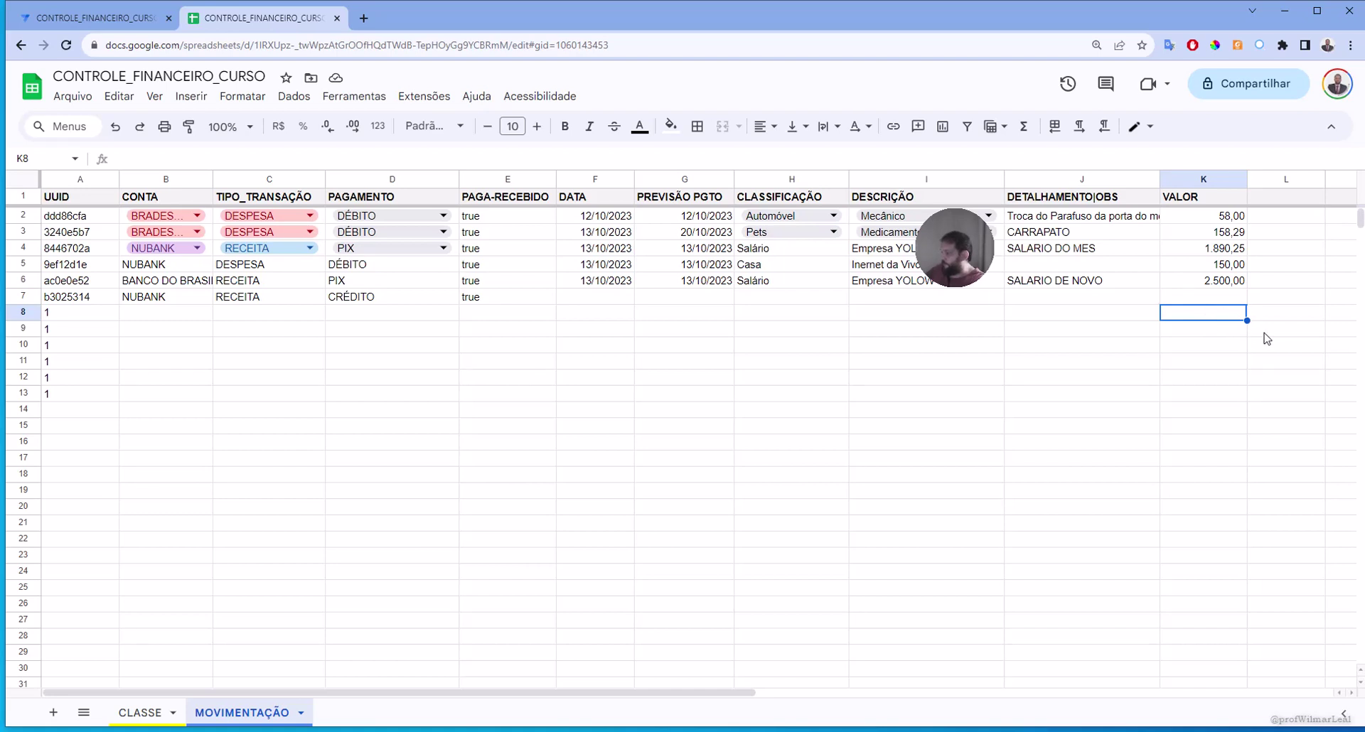
{"action": "type", "text": "10 10 10 10 10"}
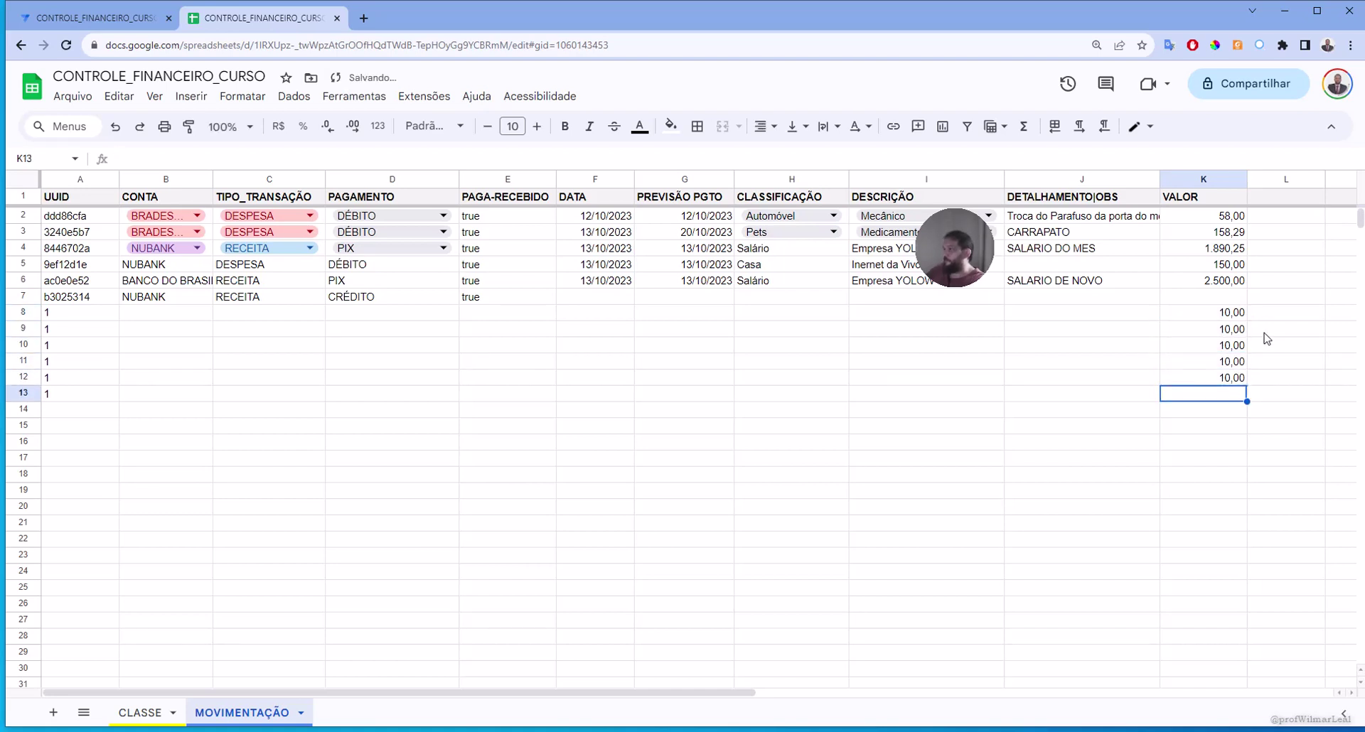
Resync the AppSheet preview, which now shows a blank CAIXA group totaling 51,00
{"action": "left_click", "coordinate": [84, 20]}
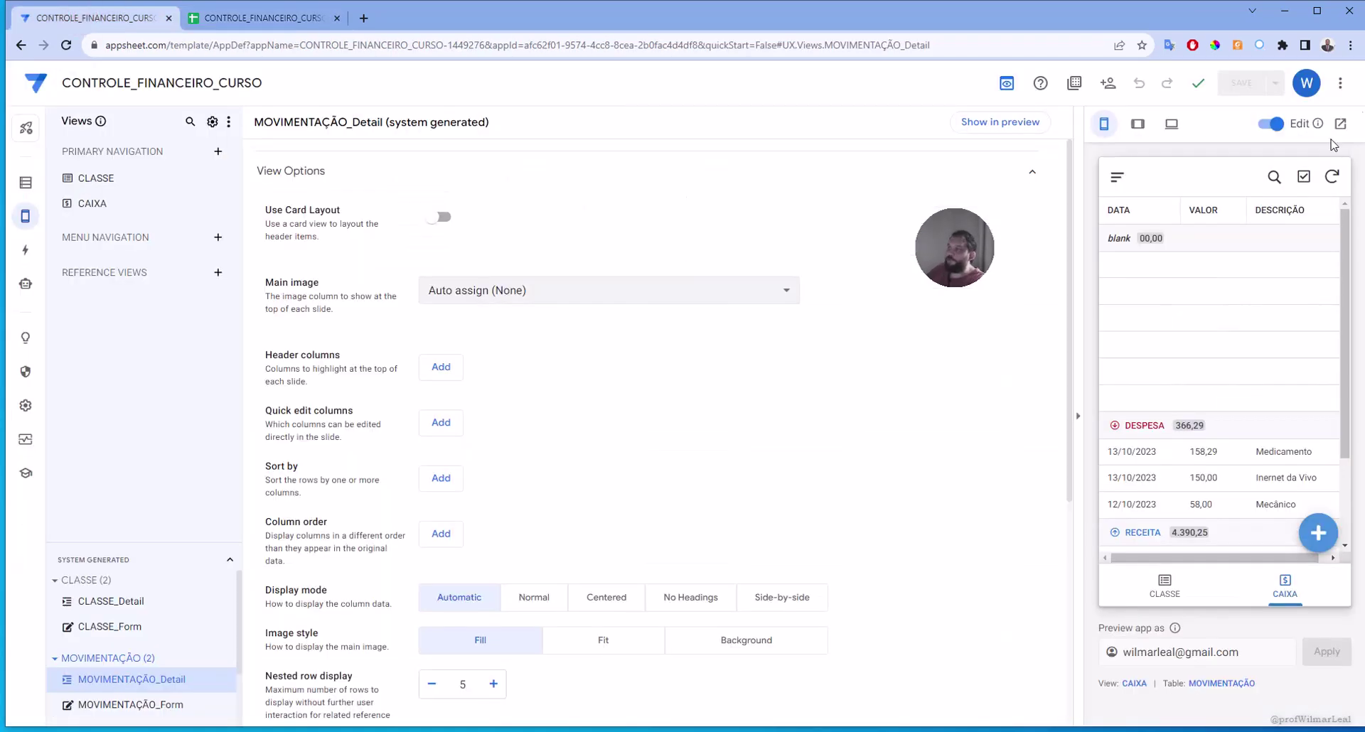
{"action": "left_click", "coordinate": [1340, 84]}
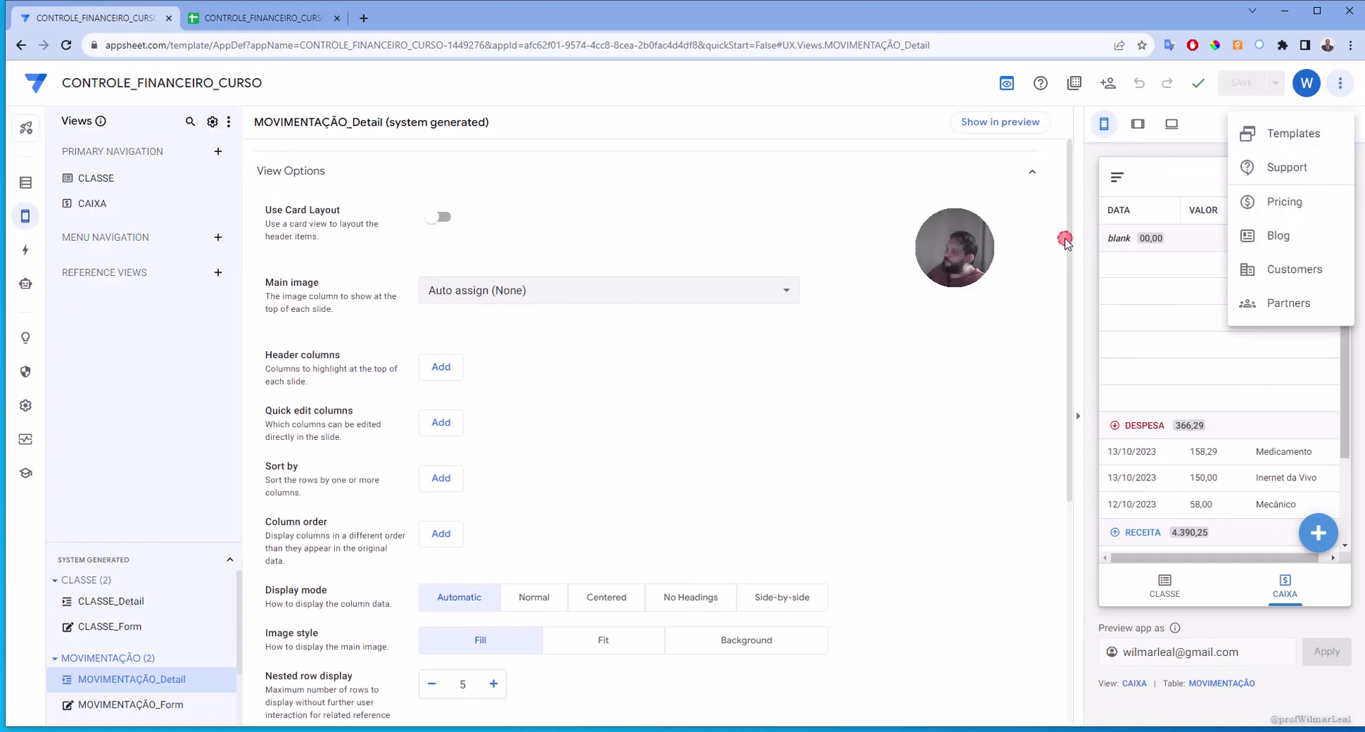
{"action": "left_click", "coordinate": [1064, 240]}
{"action": "left_click", "coordinate": [1340, 181]}
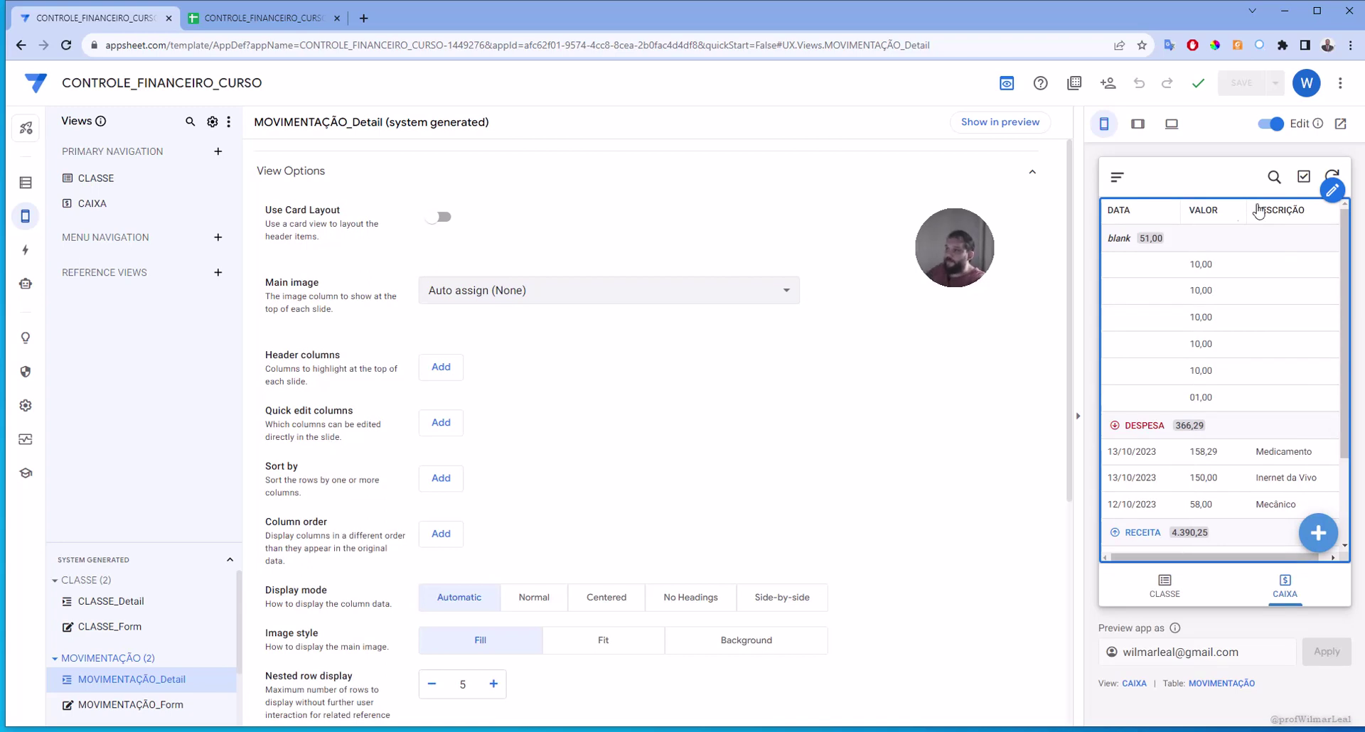
Clear the test rows 8–13 from the MOVIMENTAÇÃO sheet
{"action": "left_click", "coordinate": [235, 13]}
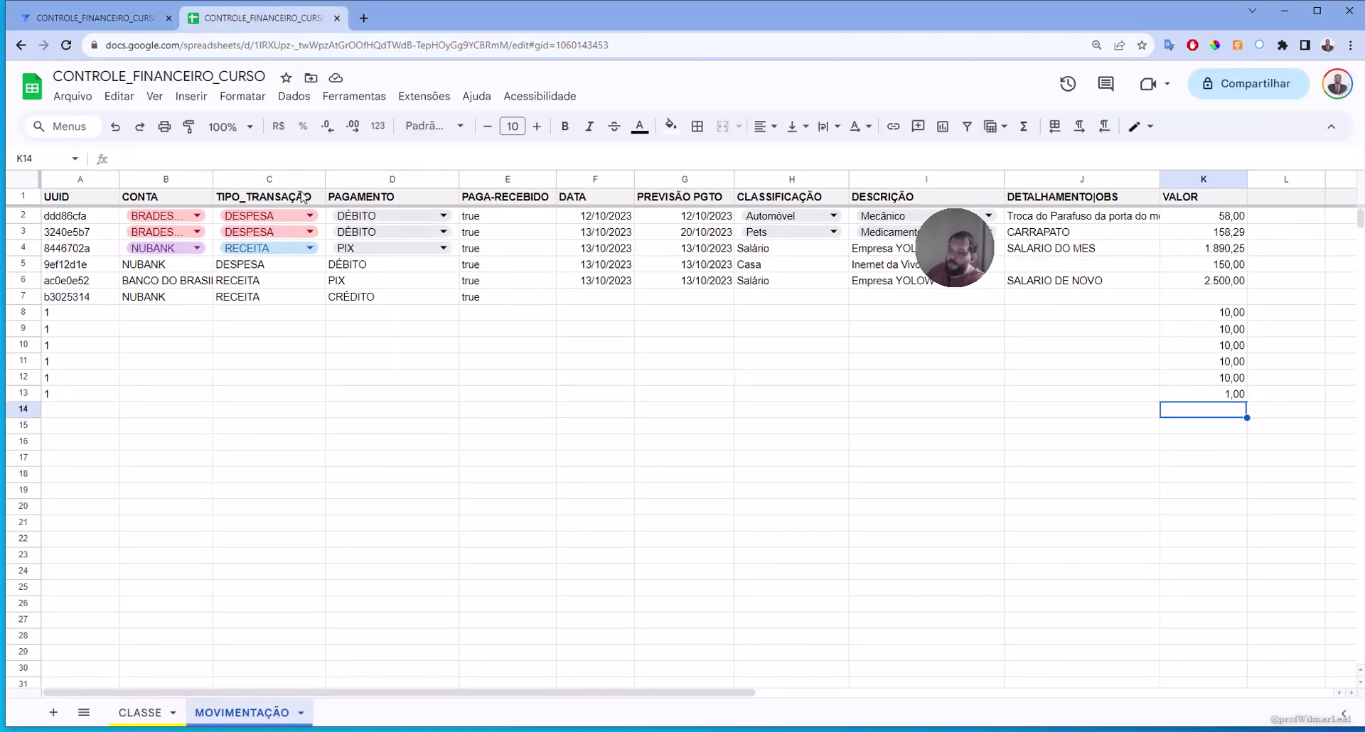
{"action": "left_click", "coordinate": [107, 331]}
{"action": "left_click_drag", "start_coordinate": [23, 313], "coordinate": [24, 393]}
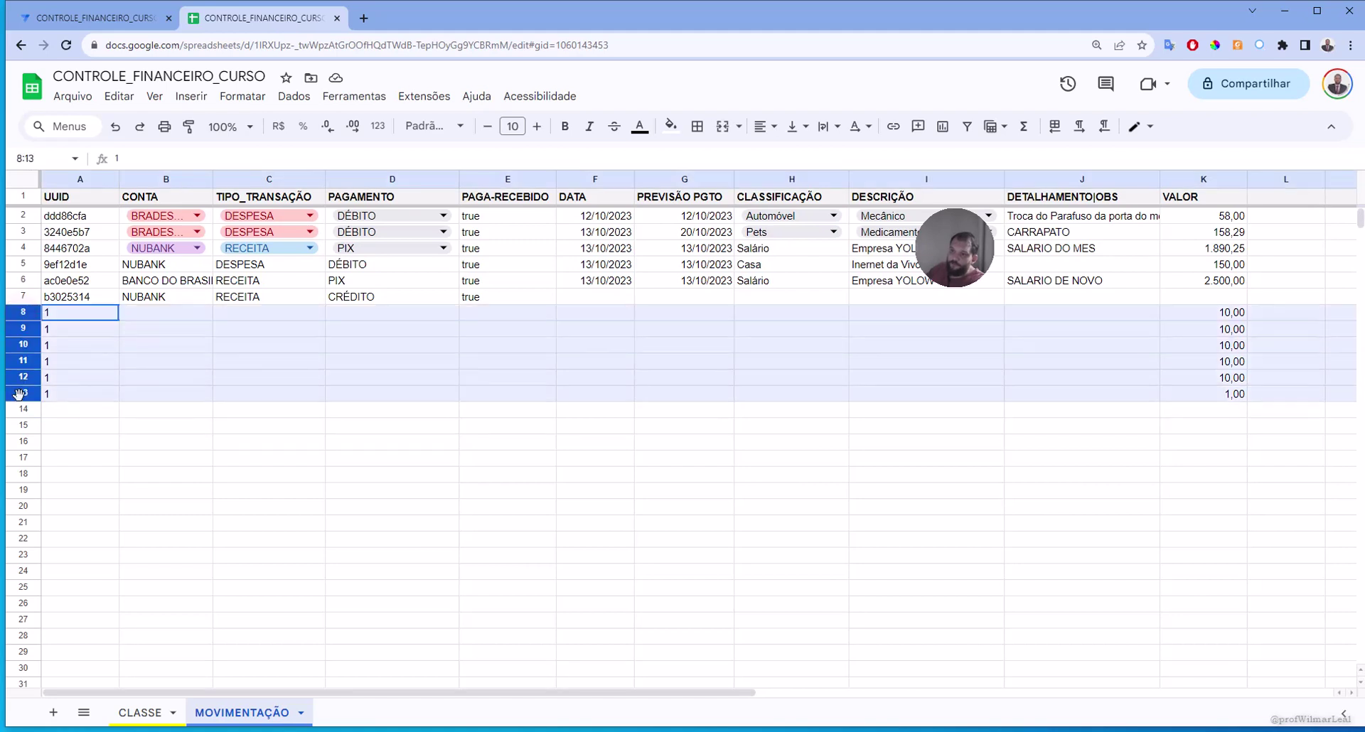
{"action": "right_click", "coordinate": [154, 377]}
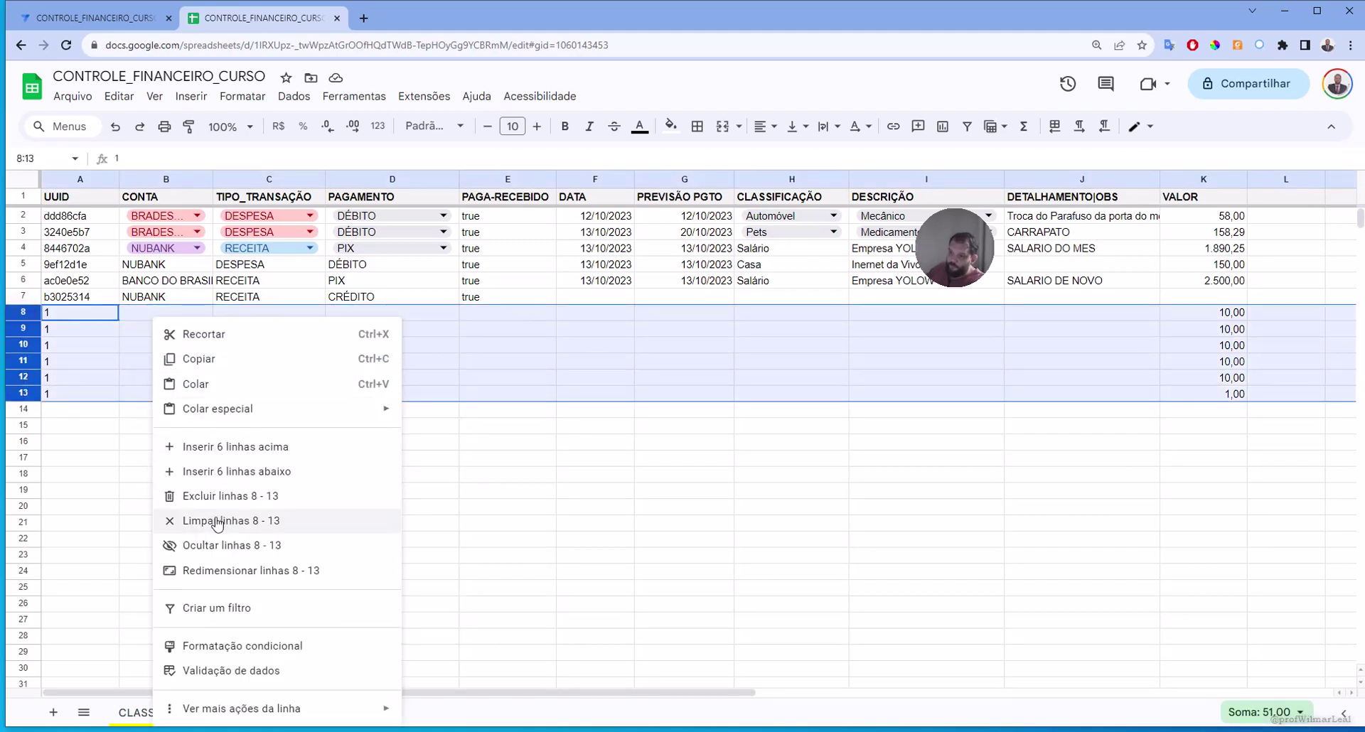
{"action": "key", "text": "Escape"}
{"action": "left_click", "coordinate": [85, 17]}
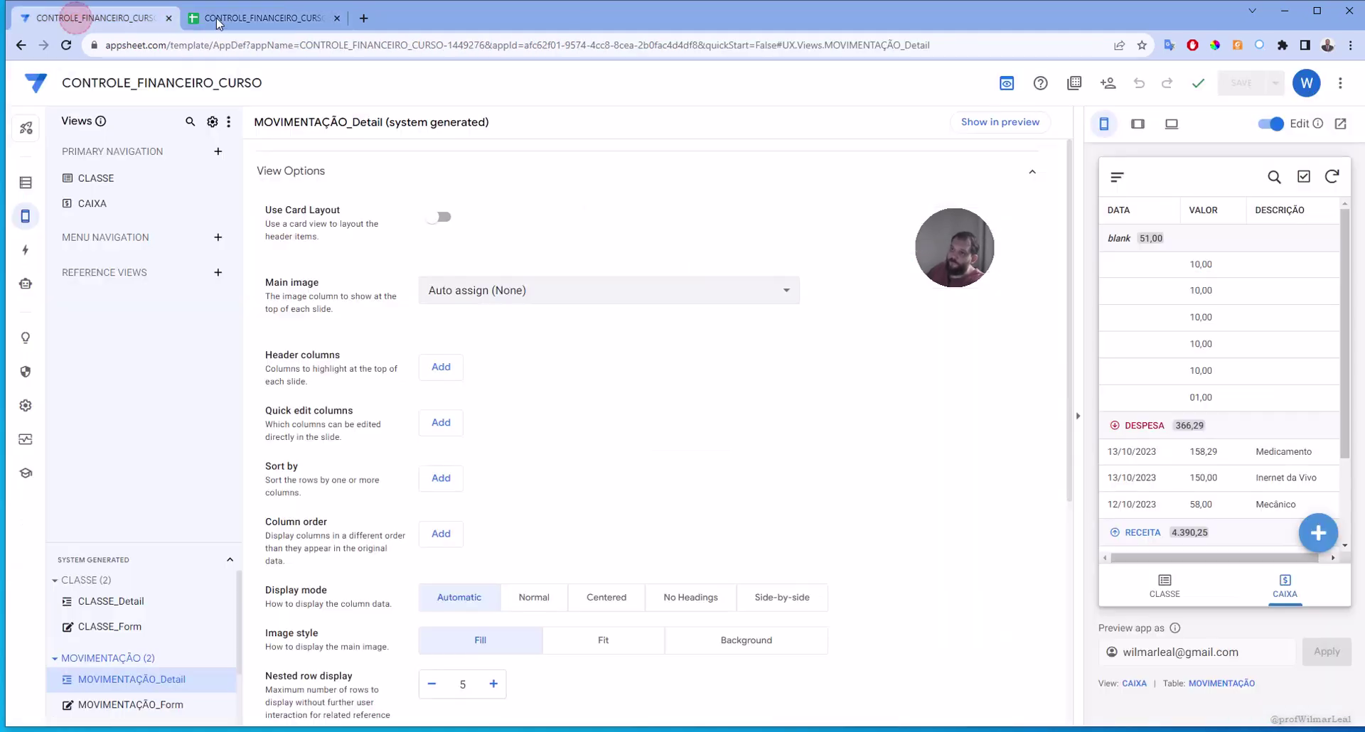
Resync the preview to drop the blank group, then view CLASSE's five columns in Data
{"action": "left_click", "coordinate": [1332, 178]}
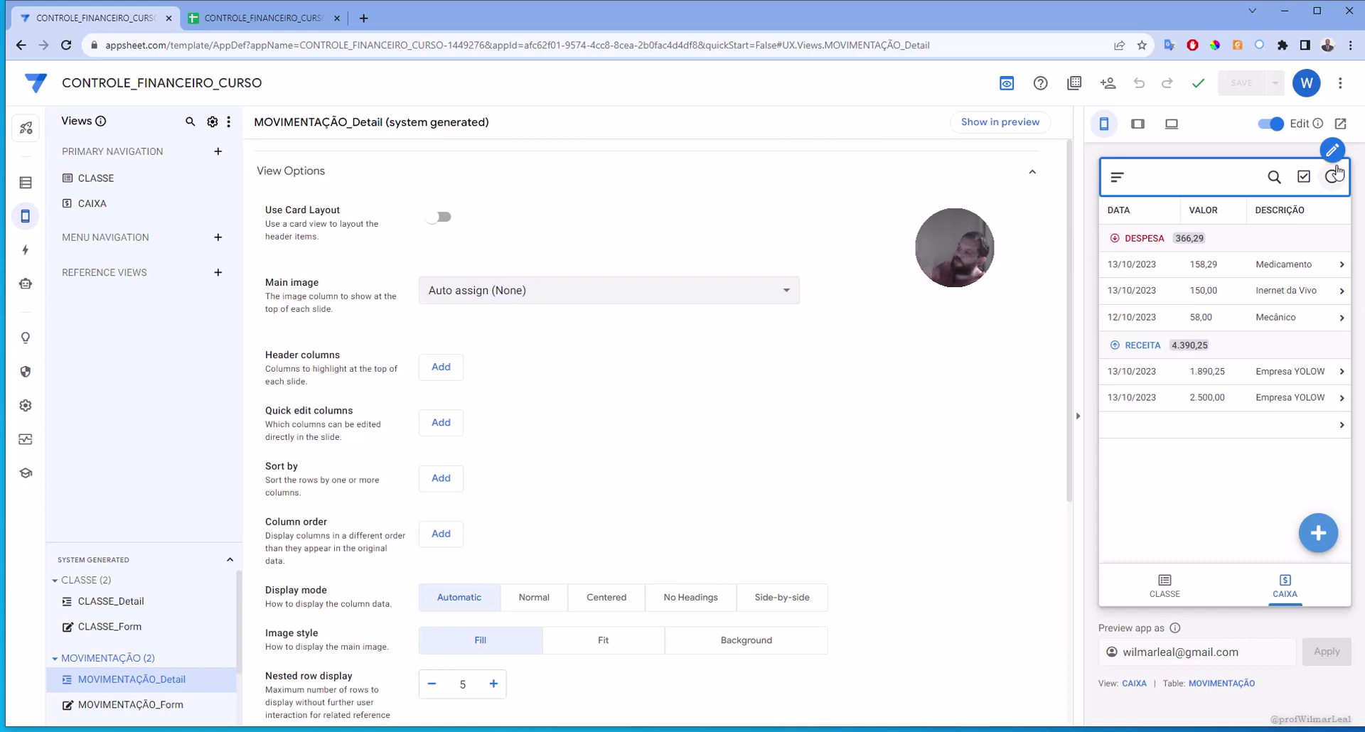
{"action": "left_click", "coordinate": [1332, 177]}
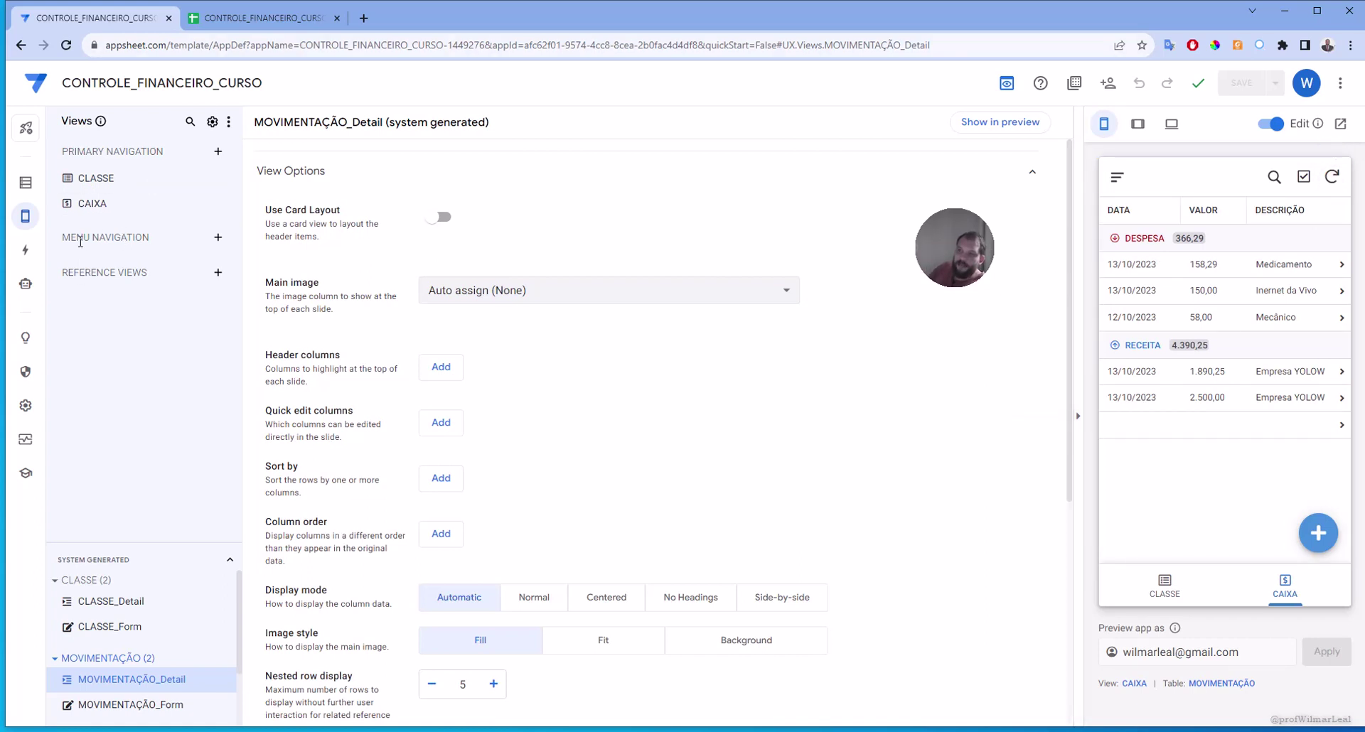
{"action": "mouse_move", "coordinate": [25, 216]}
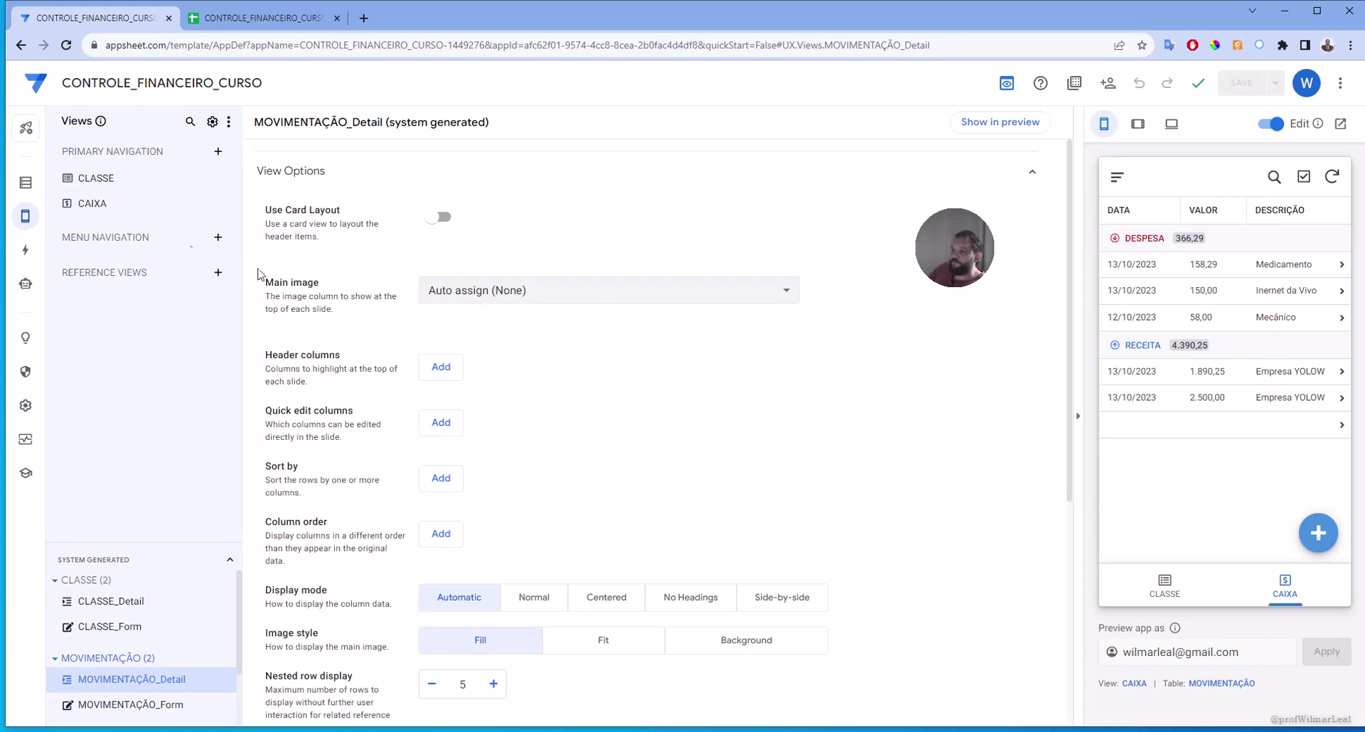
{"action": "left_click", "coordinate": [31, 189]}
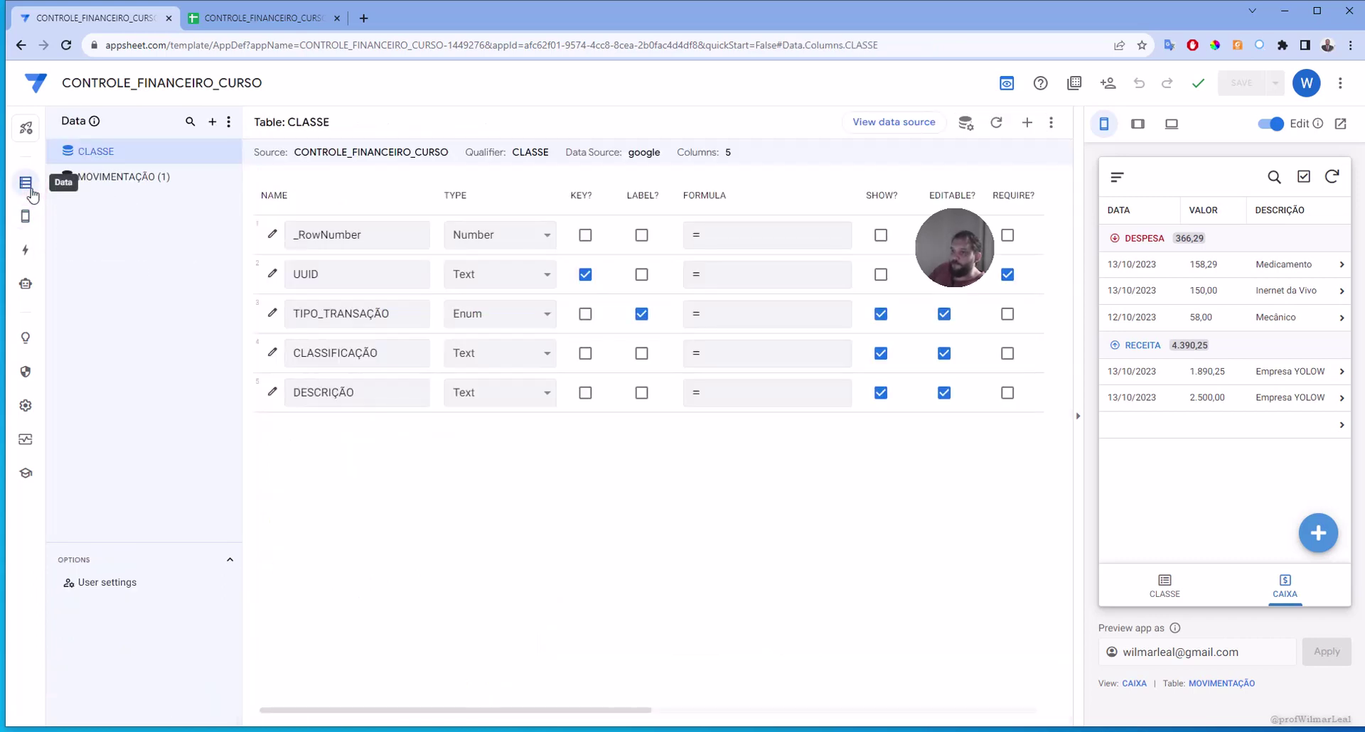
Review the CAIXA view settings (grouped by TIPO_TRANSAÇÃO, summing VALOR) and start a new record
{"action": "left_click", "coordinate": [27, 220]}
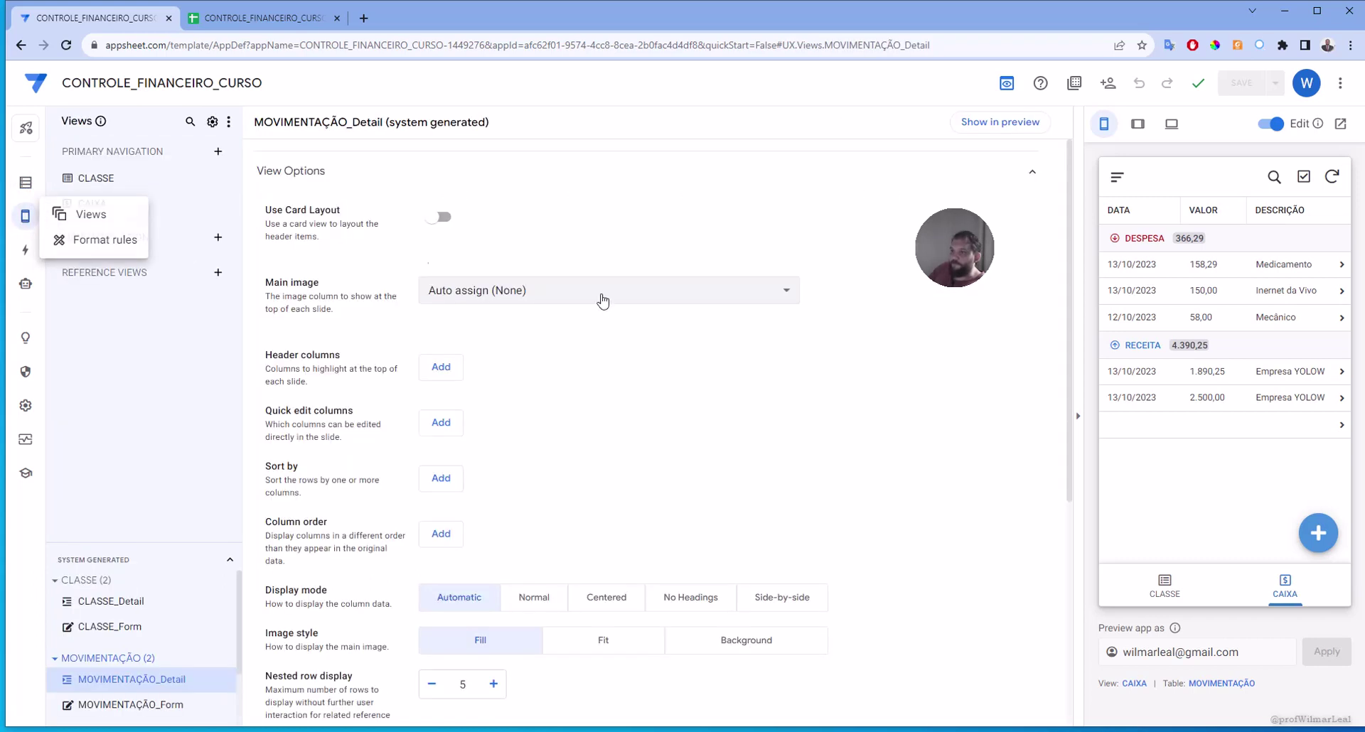
{"action": "left_click", "coordinate": [1285, 583]}
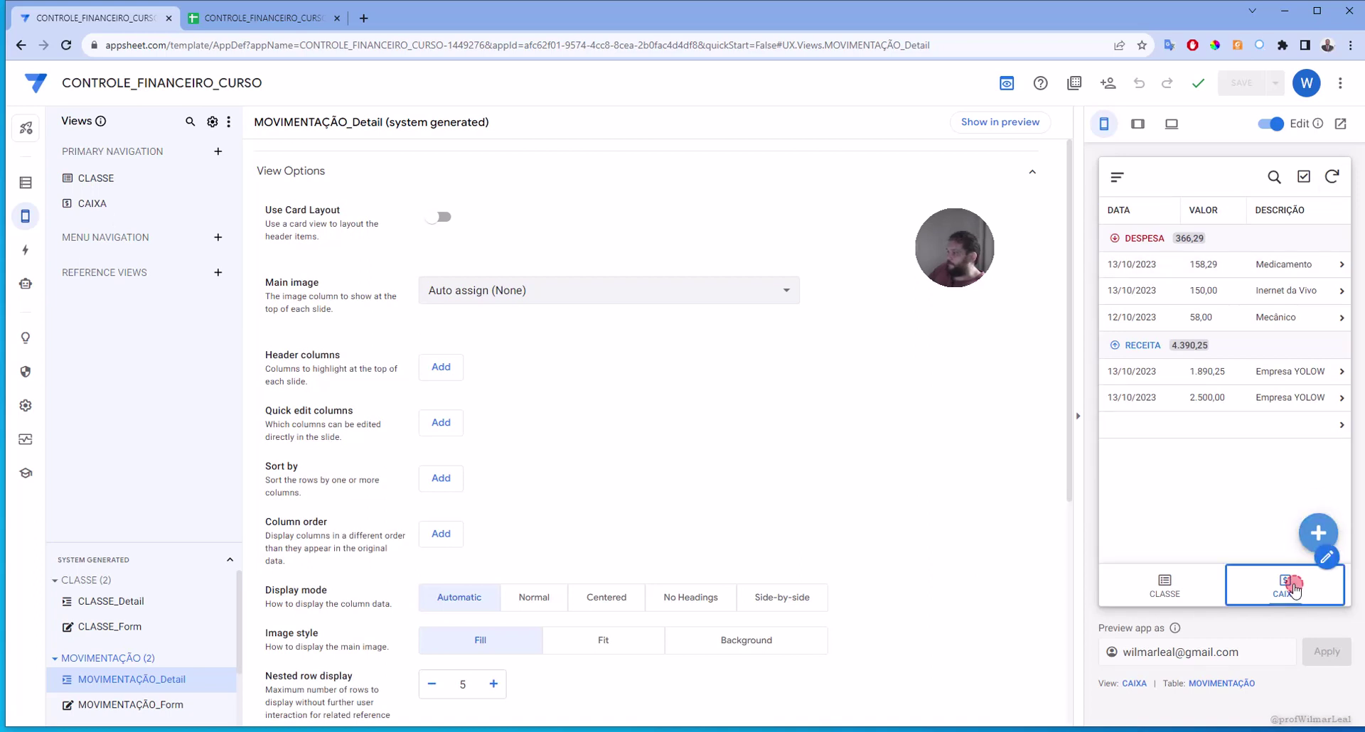
{"action": "left_click", "coordinate": [102, 211]}
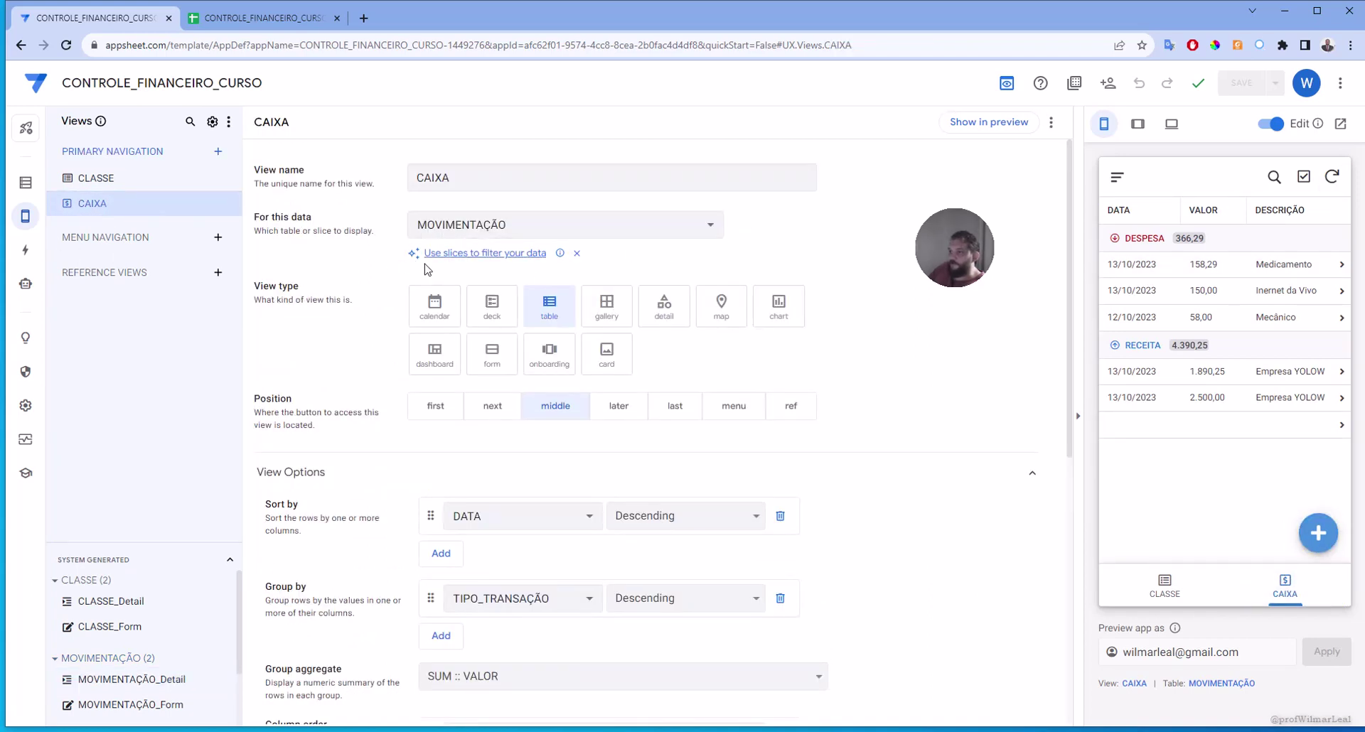
{"action": "left_click_drag", "start_coordinate": [392, 256], "coordinate": [576, 257]}
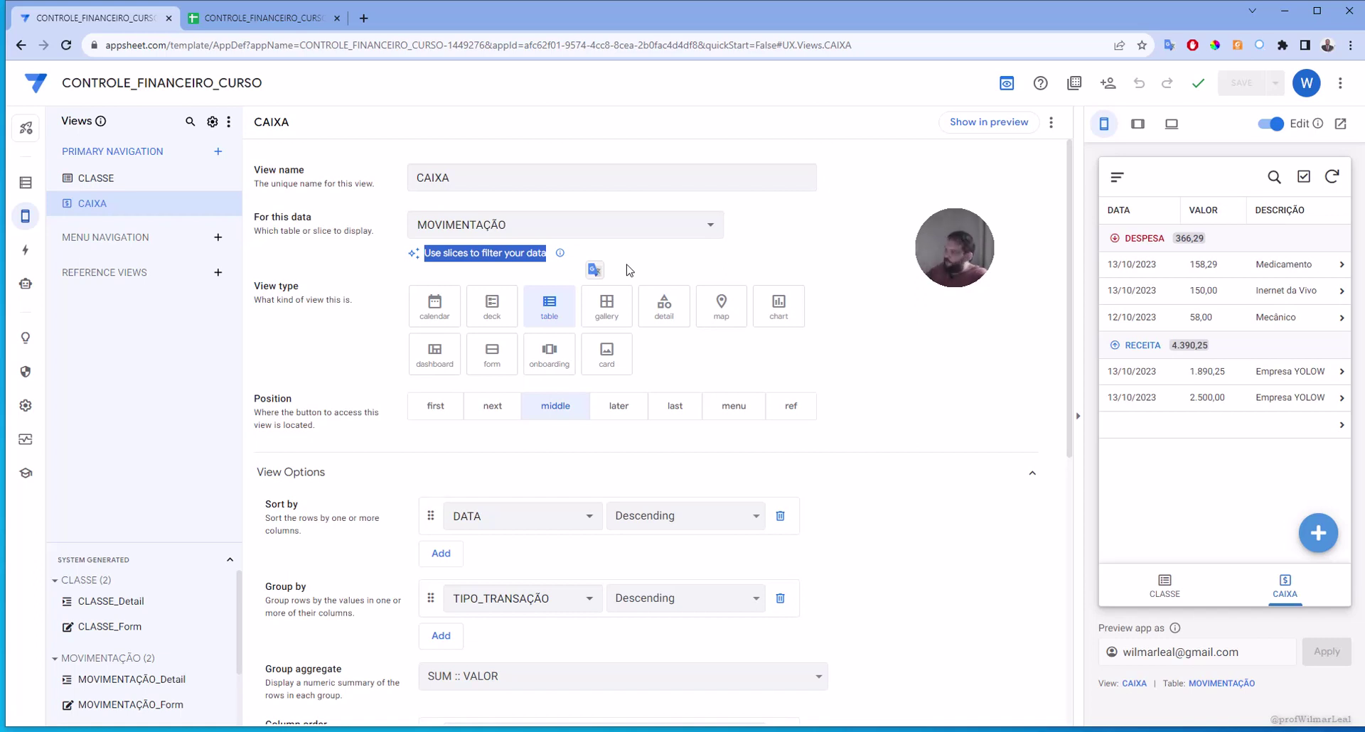
{"action": "left_click", "coordinate": [1319, 537]}
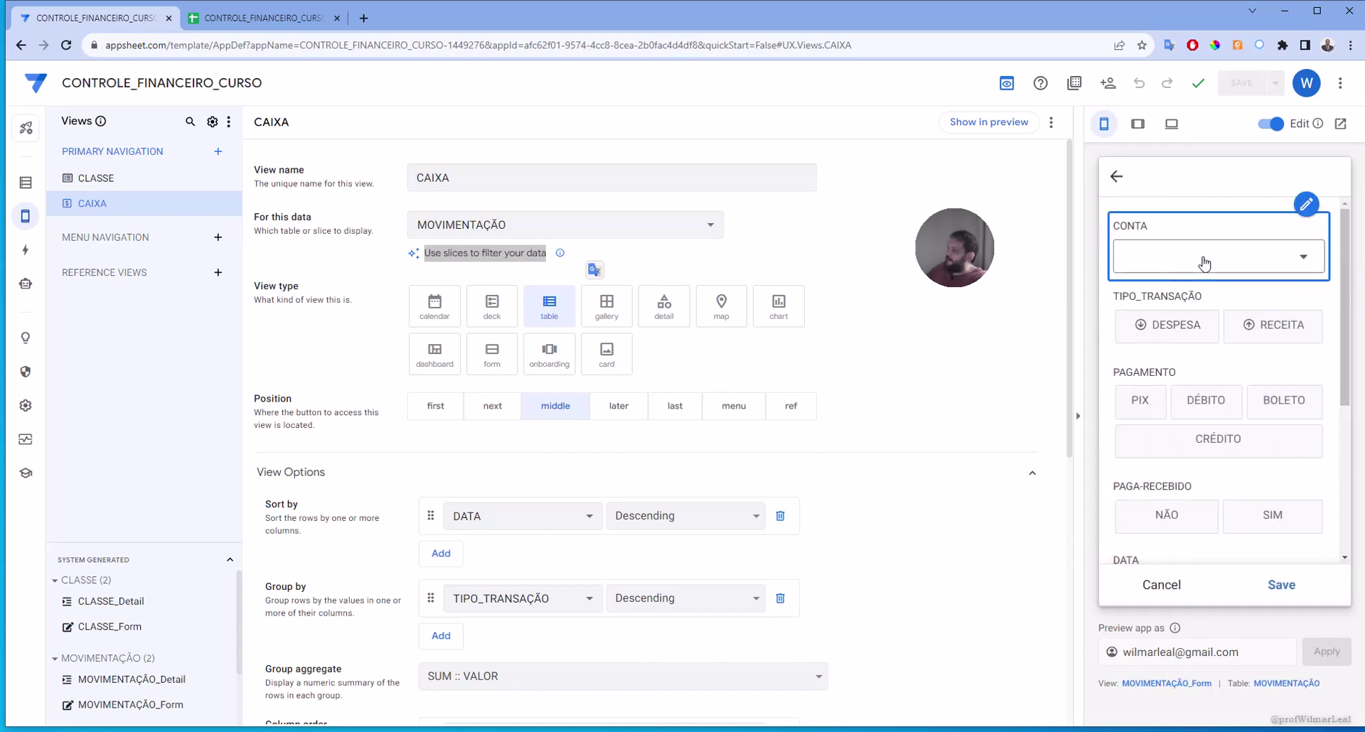
Save two empty MOVIMENTAÇÃO records from the preview, confirming the UUID-only row 8 in the sheet
{"action": "left_click", "coordinate": [1283, 585]}
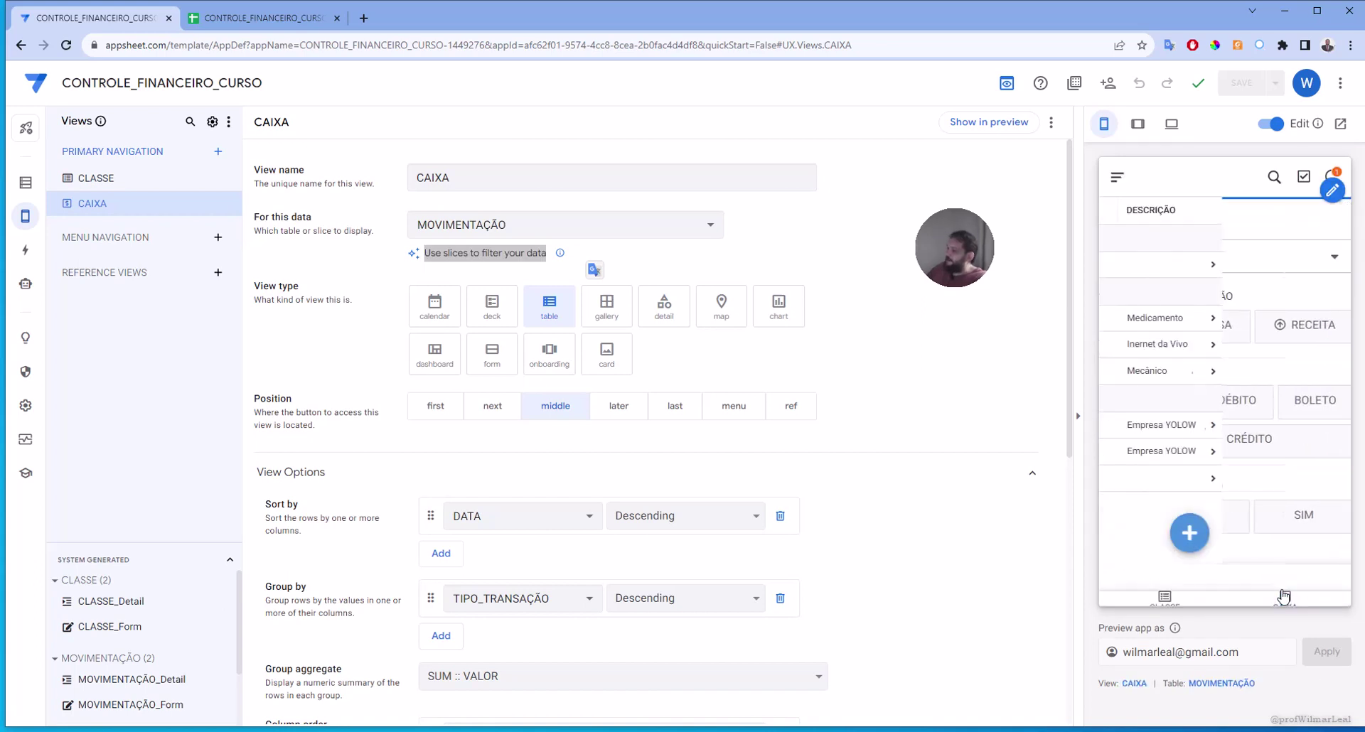
{"action": "left_click", "coordinate": [260, 18]}
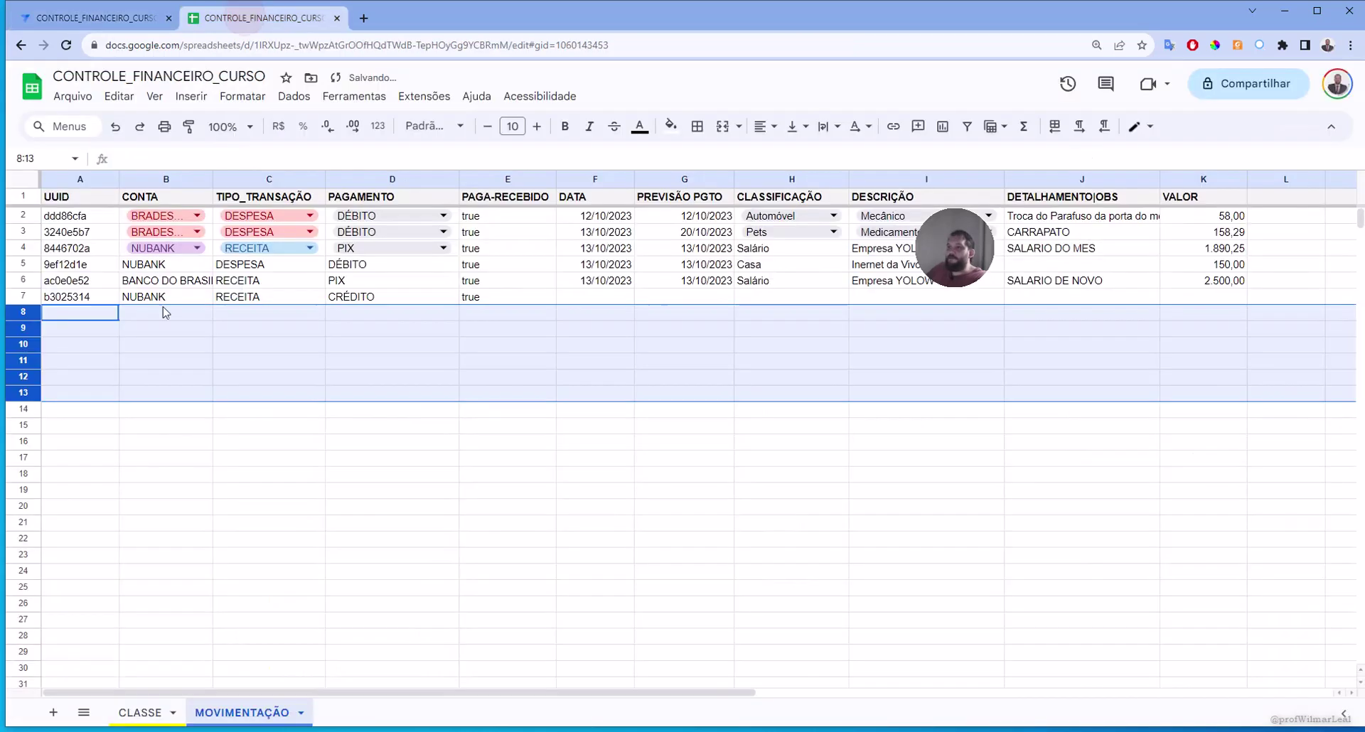
{"action": "left_click", "coordinate": [135, 313]}
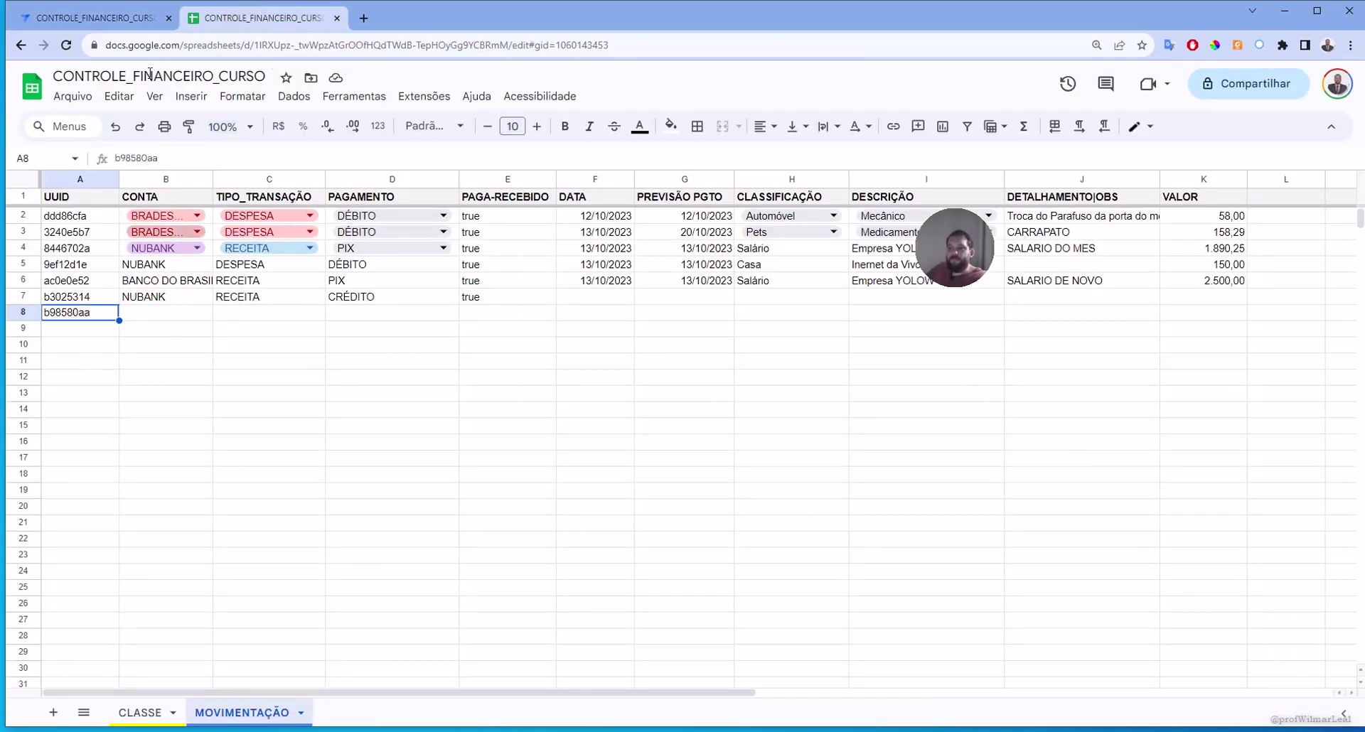
{"action": "left_click", "coordinate": [125, 17]}
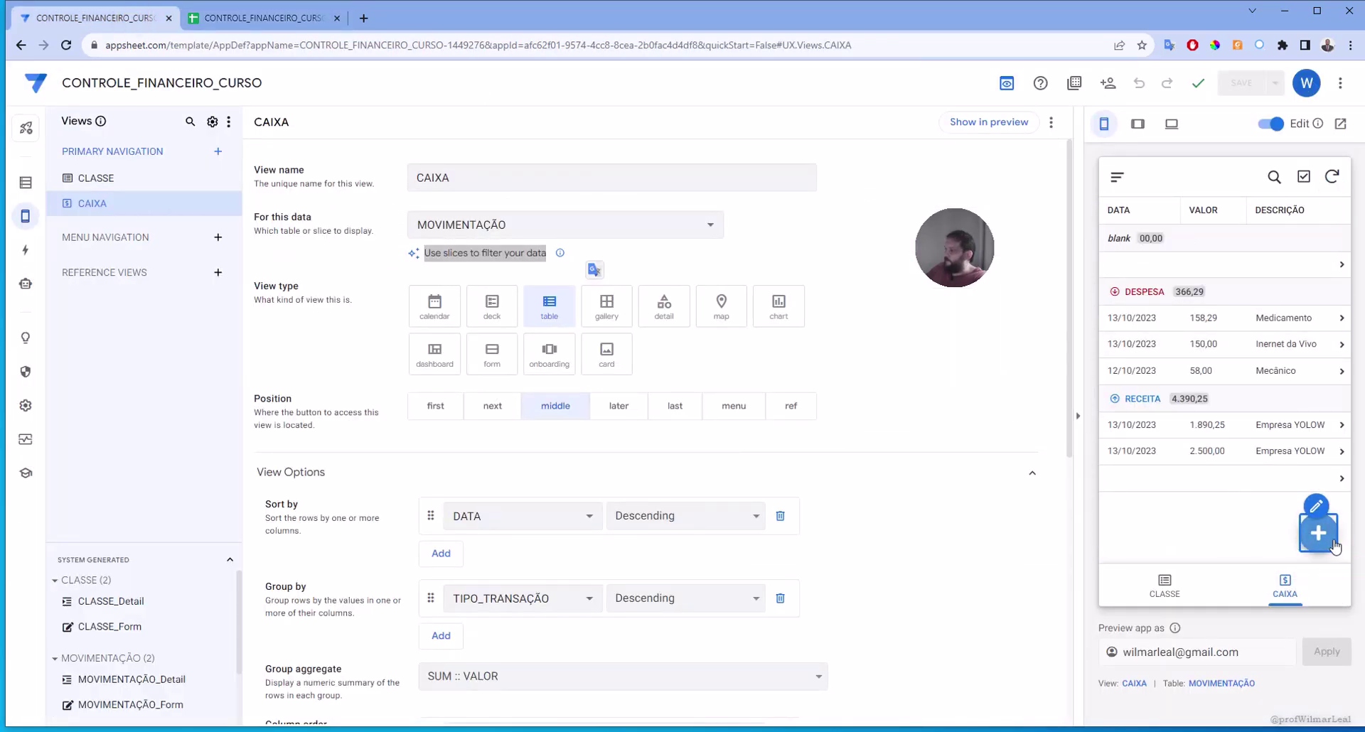
{"action": "left_click", "coordinate": [1318, 533]}
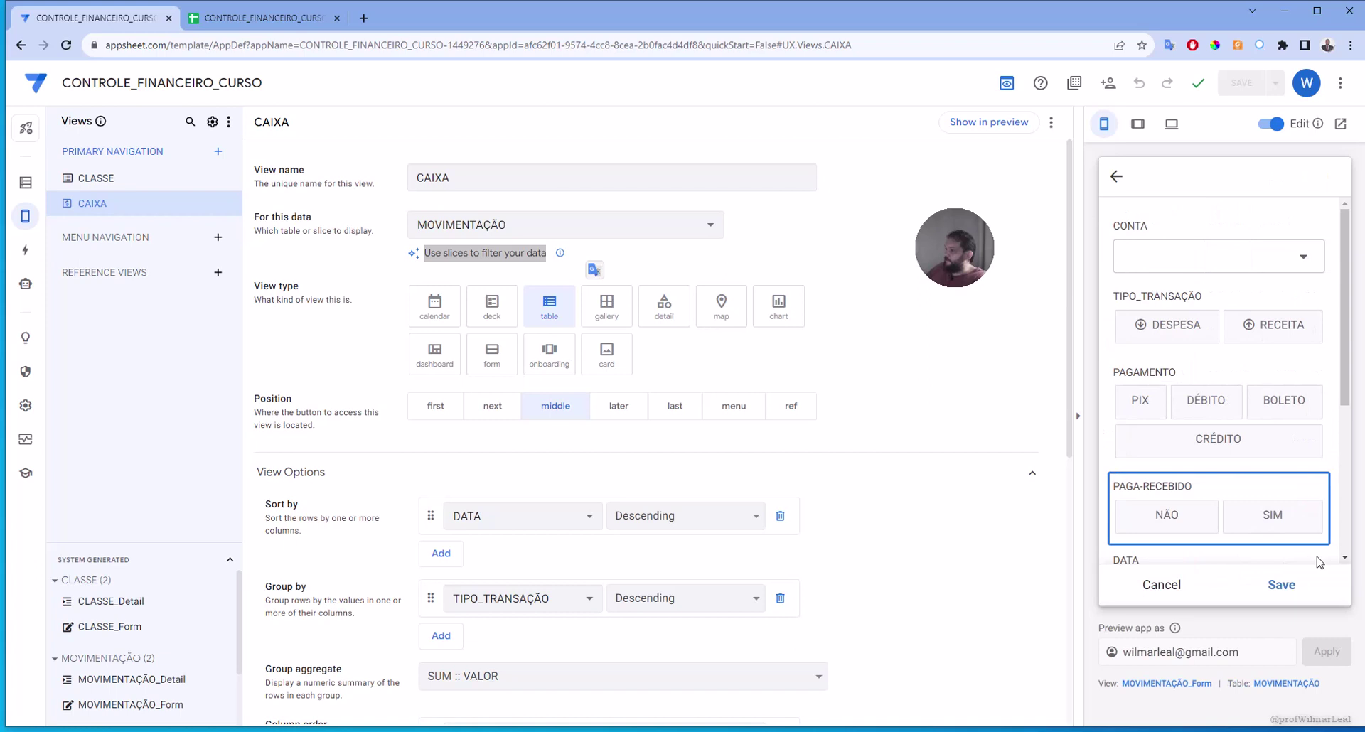
{"action": "left_click", "coordinate": [1282, 584]}
Delete the contents of the UUID-only rows 8–9 in MOVIMENTAÇÃO
{"action": "left_click", "coordinate": [270, 20]}
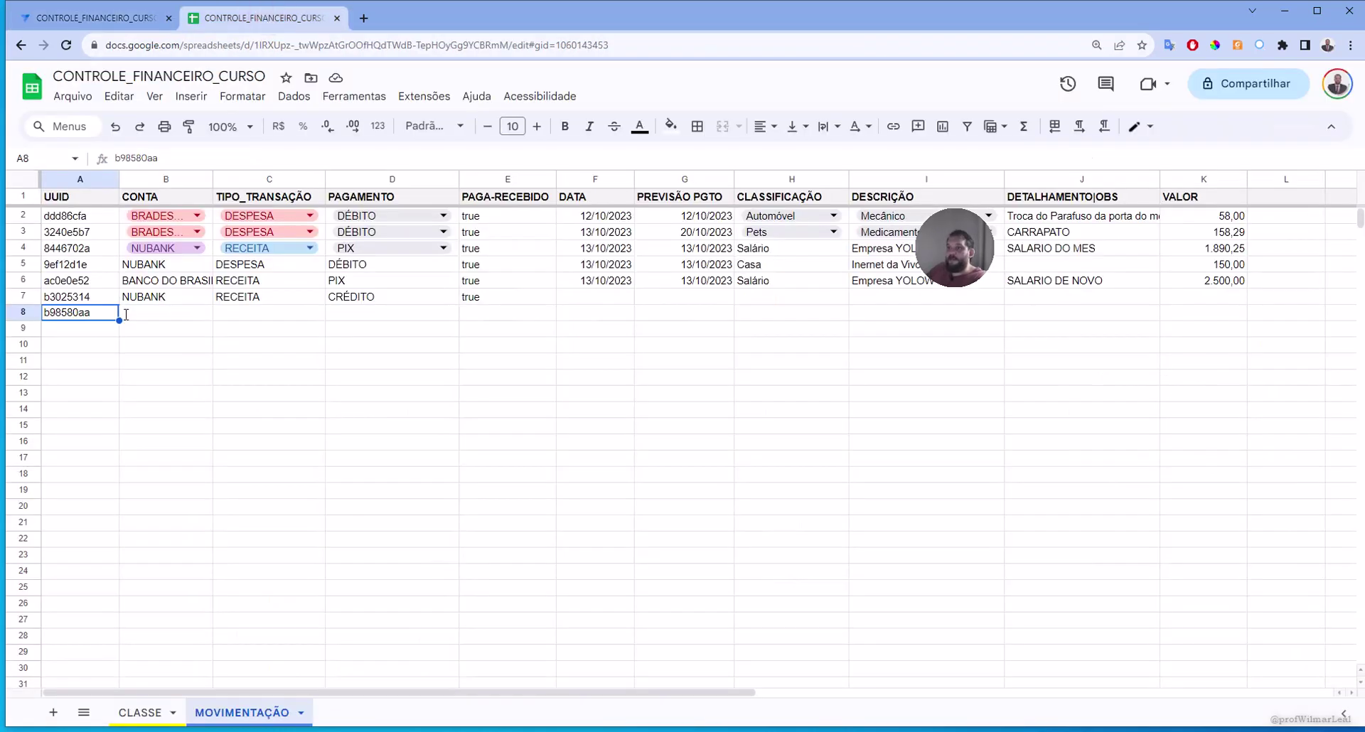
{"action": "left_click_drag", "start_coordinate": [70, 313], "coordinate": [74, 335]}
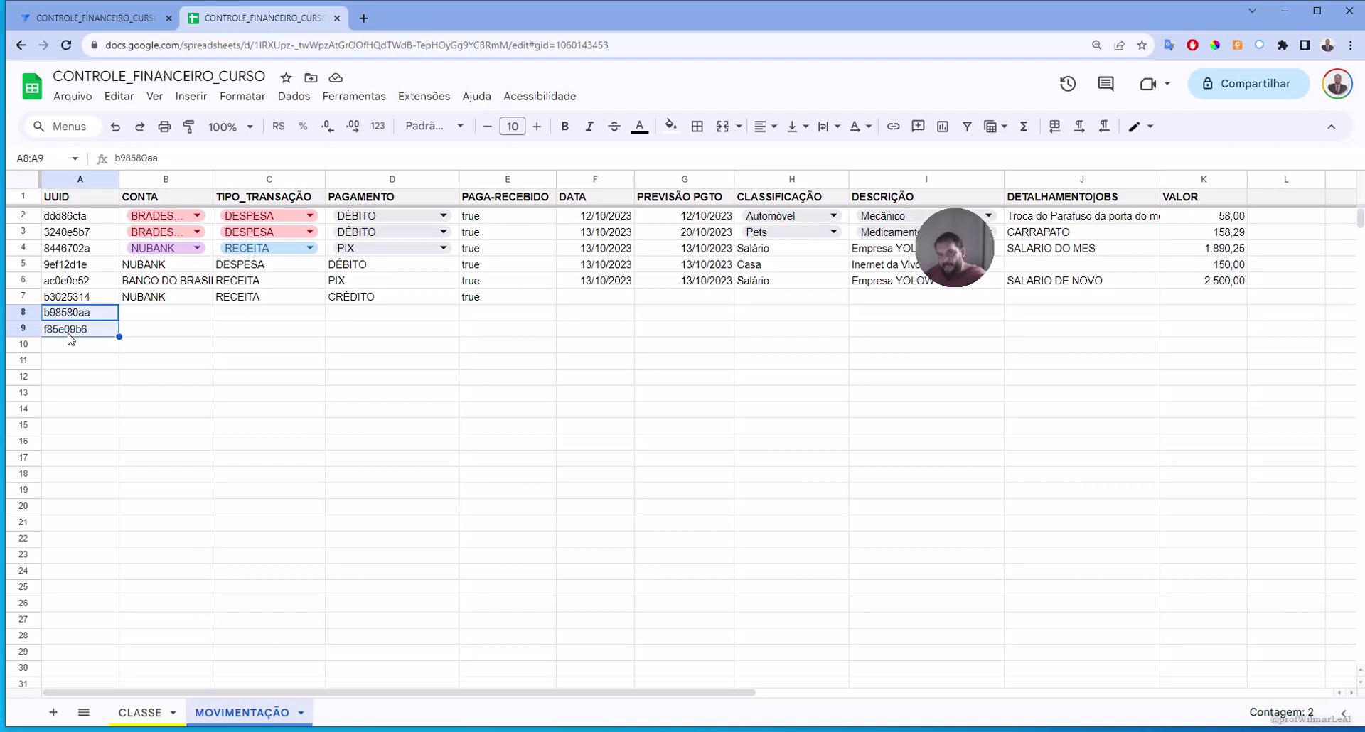
{"action": "left_click", "coordinate": [135, 19]}
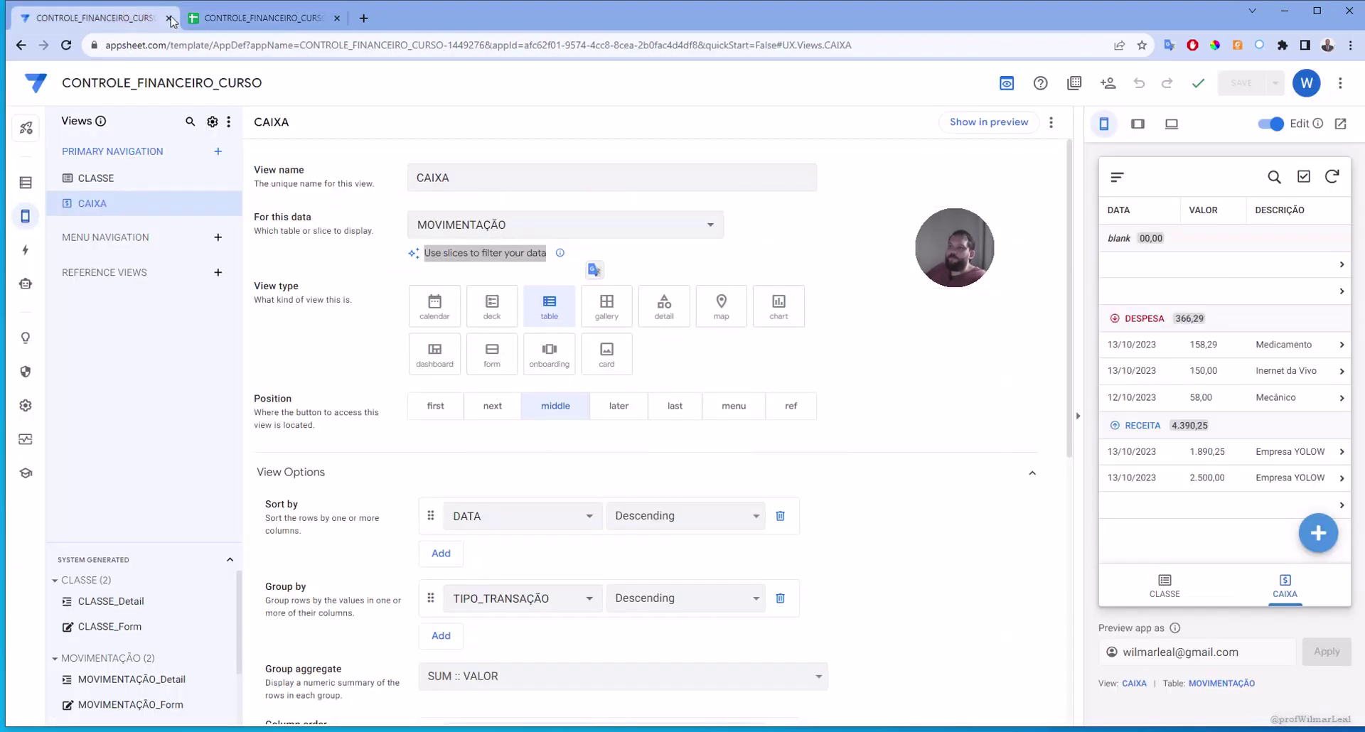
{"action": "left_click", "coordinate": [252, 18]}
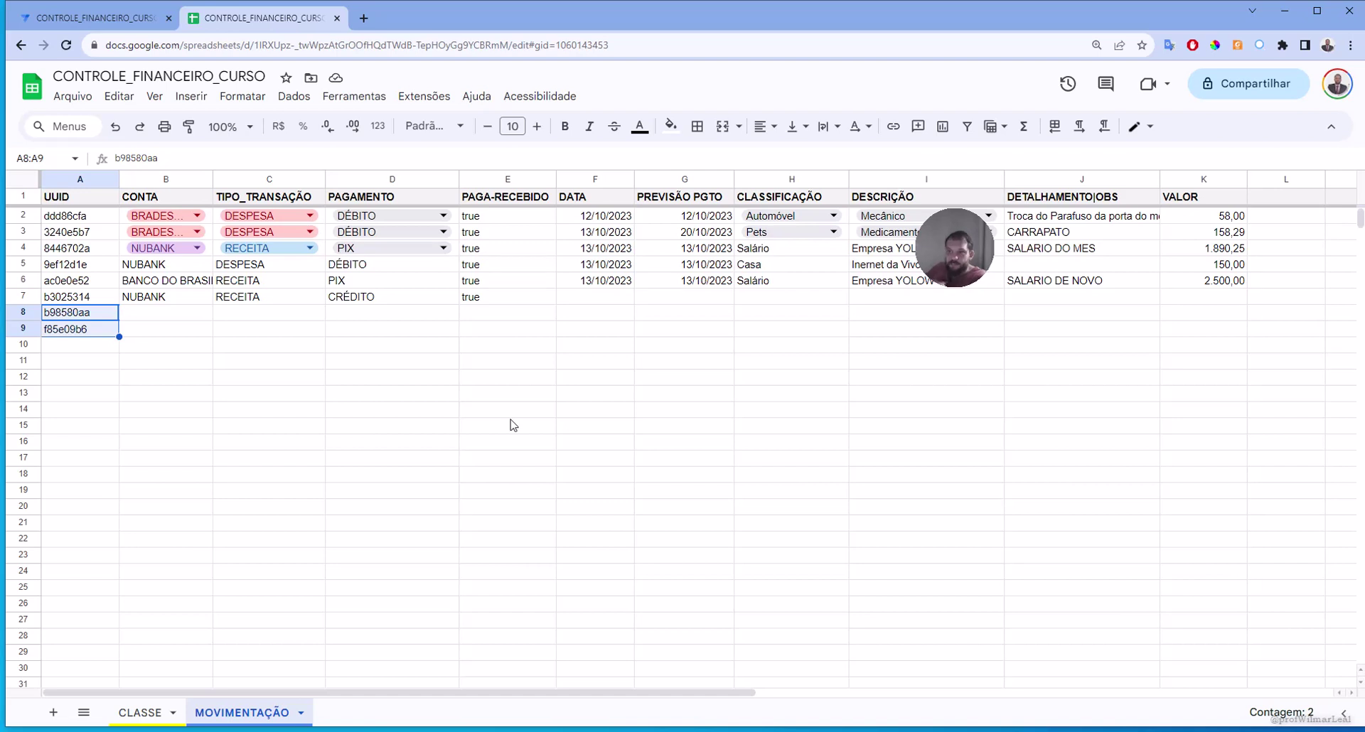
{"action": "left_click", "coordinate": [300, 427]}
{"action": "left_click_drag", "start_coordinate": [15, 314], "coordinate": [10, 327]}
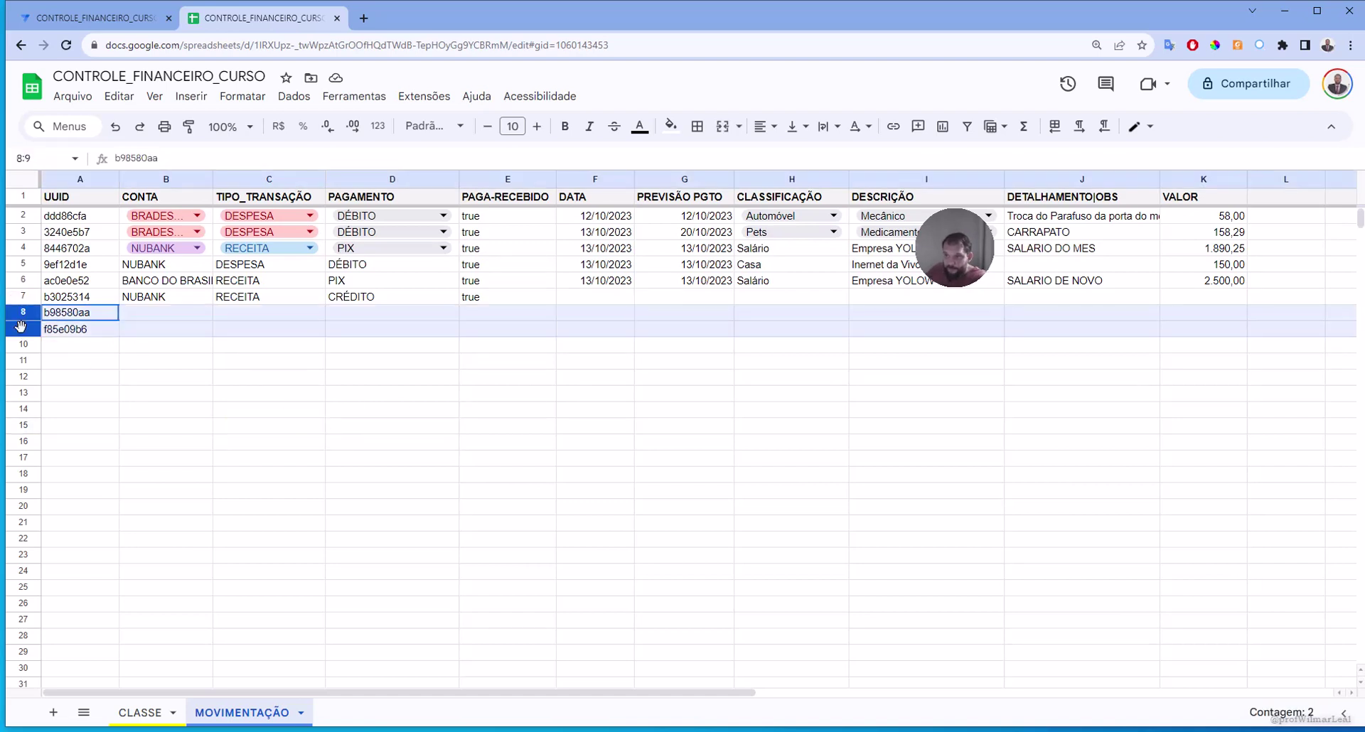
{"action": "key", "text": "Delete"}
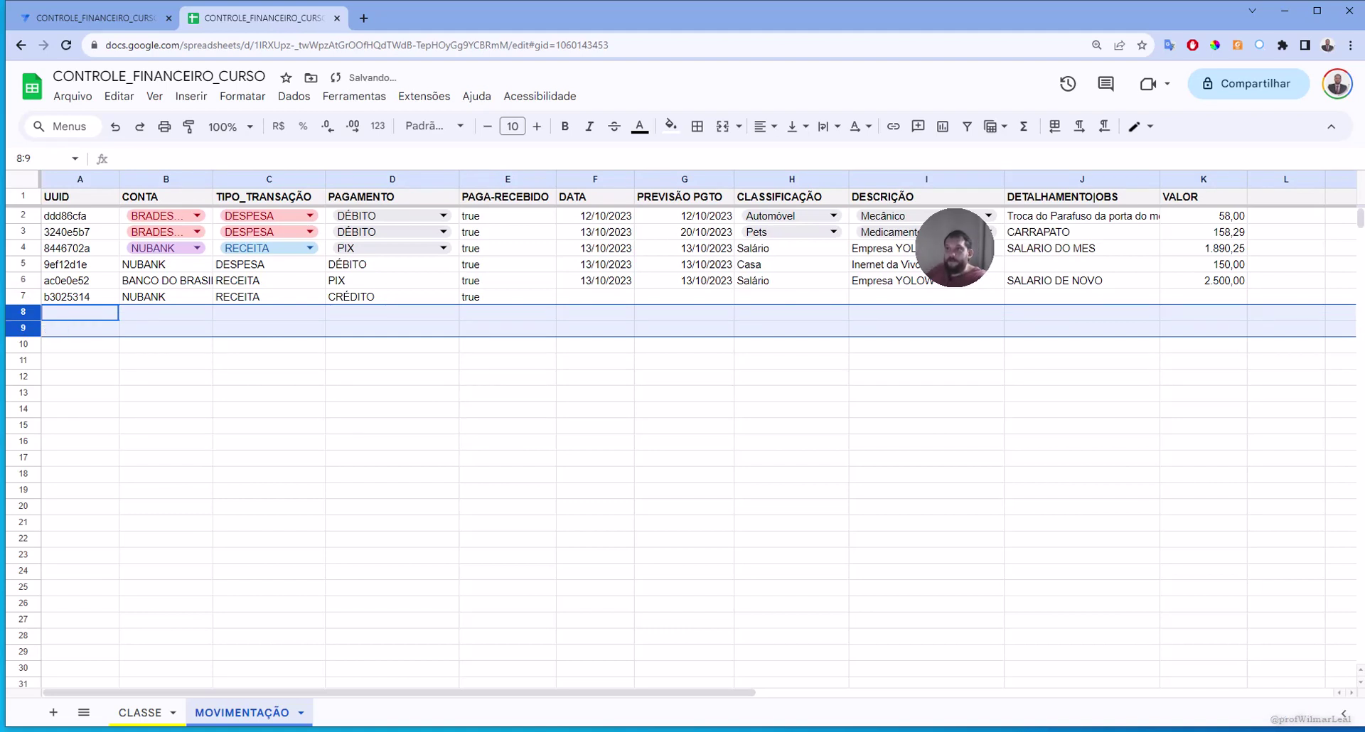
{"action": "left_click", "coordinate": [112, 14]}
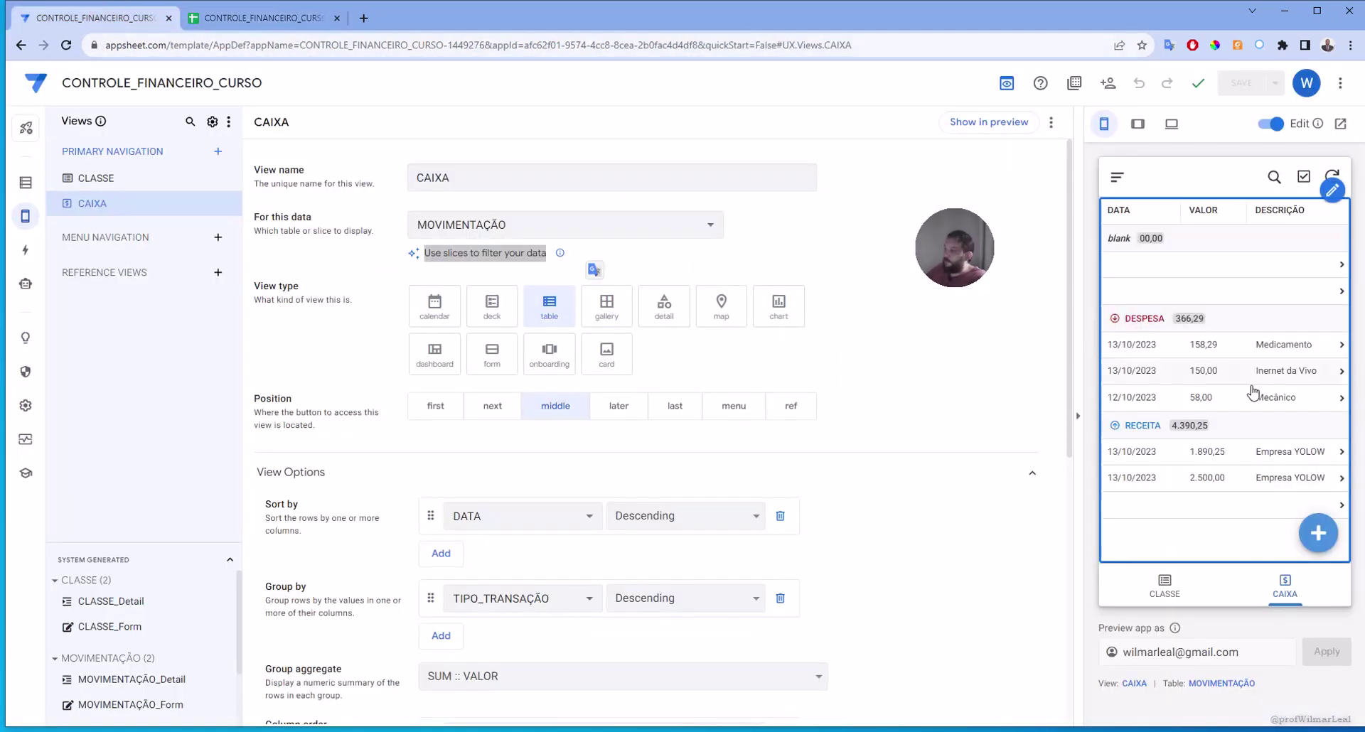
Resync the preview with the cleaned sheet and open the running app in a new tab
{"action": "left_click", "coordinate": [1332, 177]}
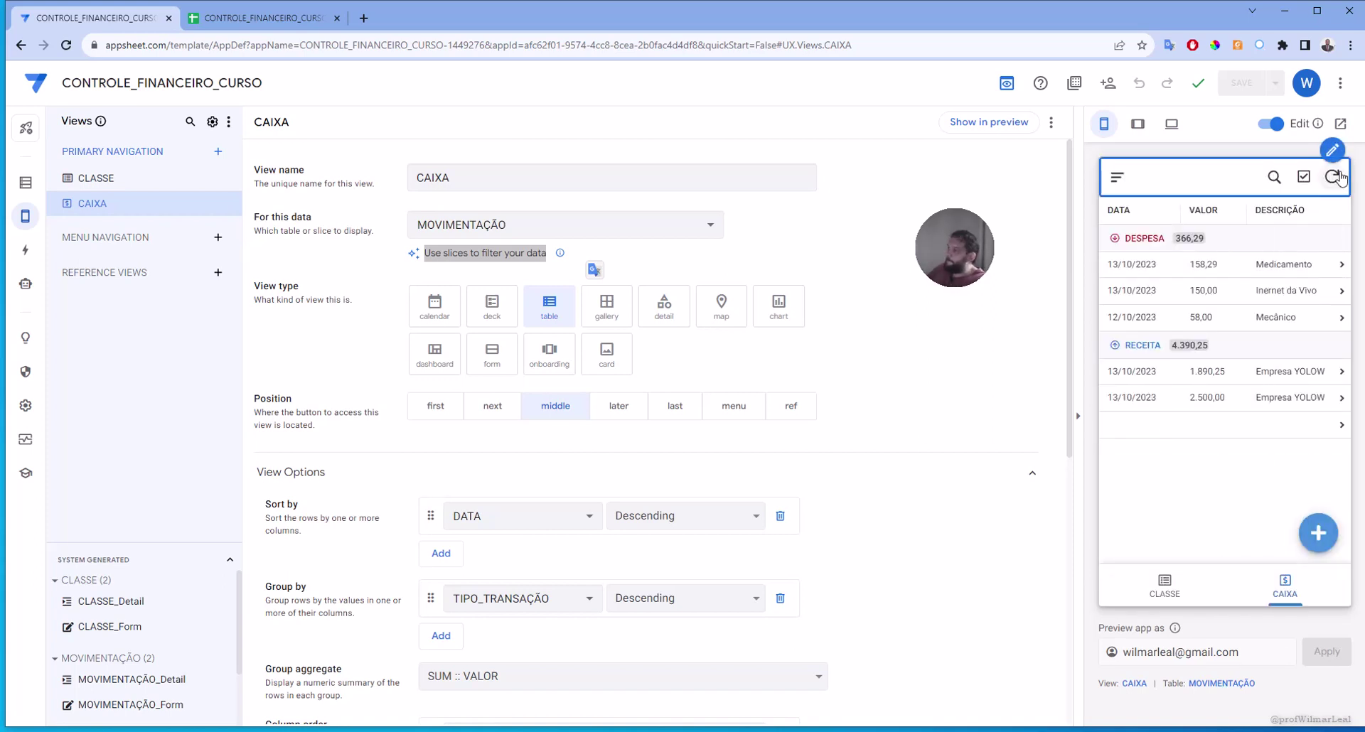
{"action": "left_click", "coordinate": [1342, 125]}
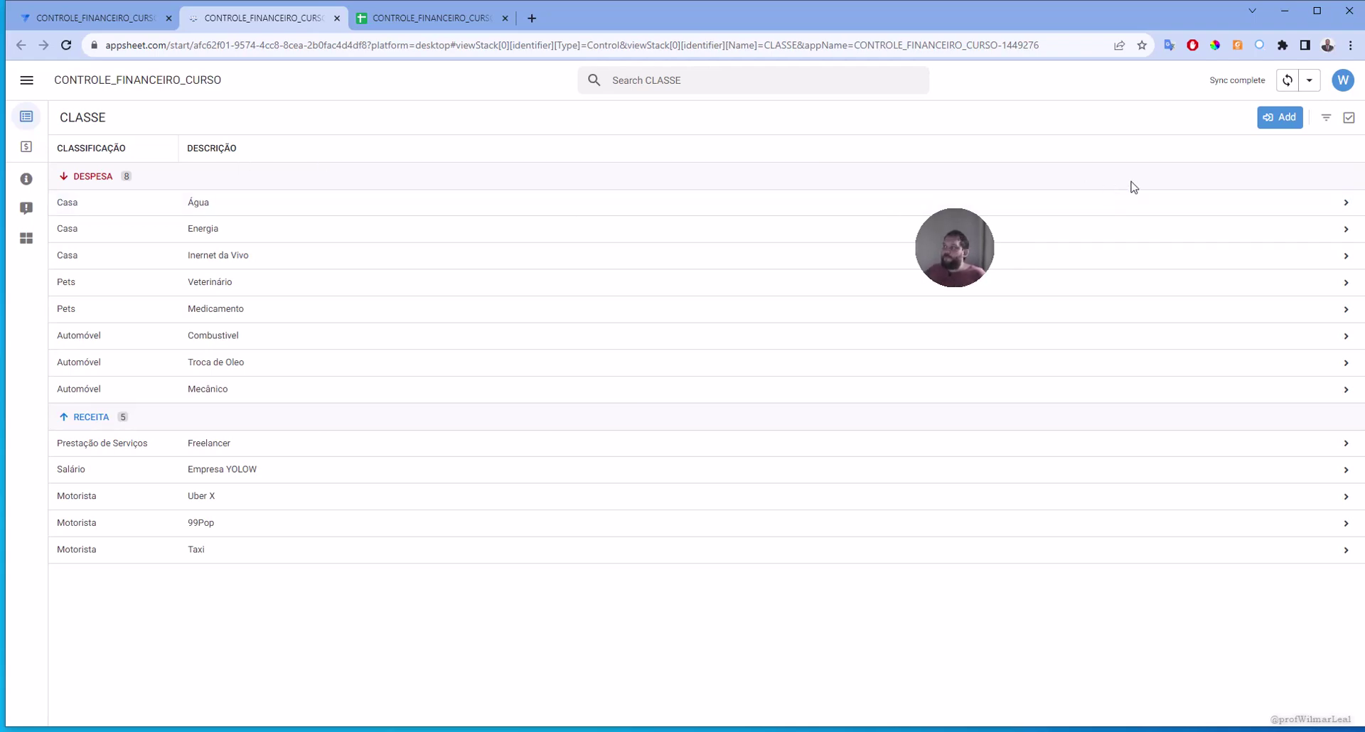
Show CAIXA's DESPESA 366,29 and RECEITA 4.390,25 groups in the app and start a new movement
{"action": "left_click", "coordinate": [20, 149]}
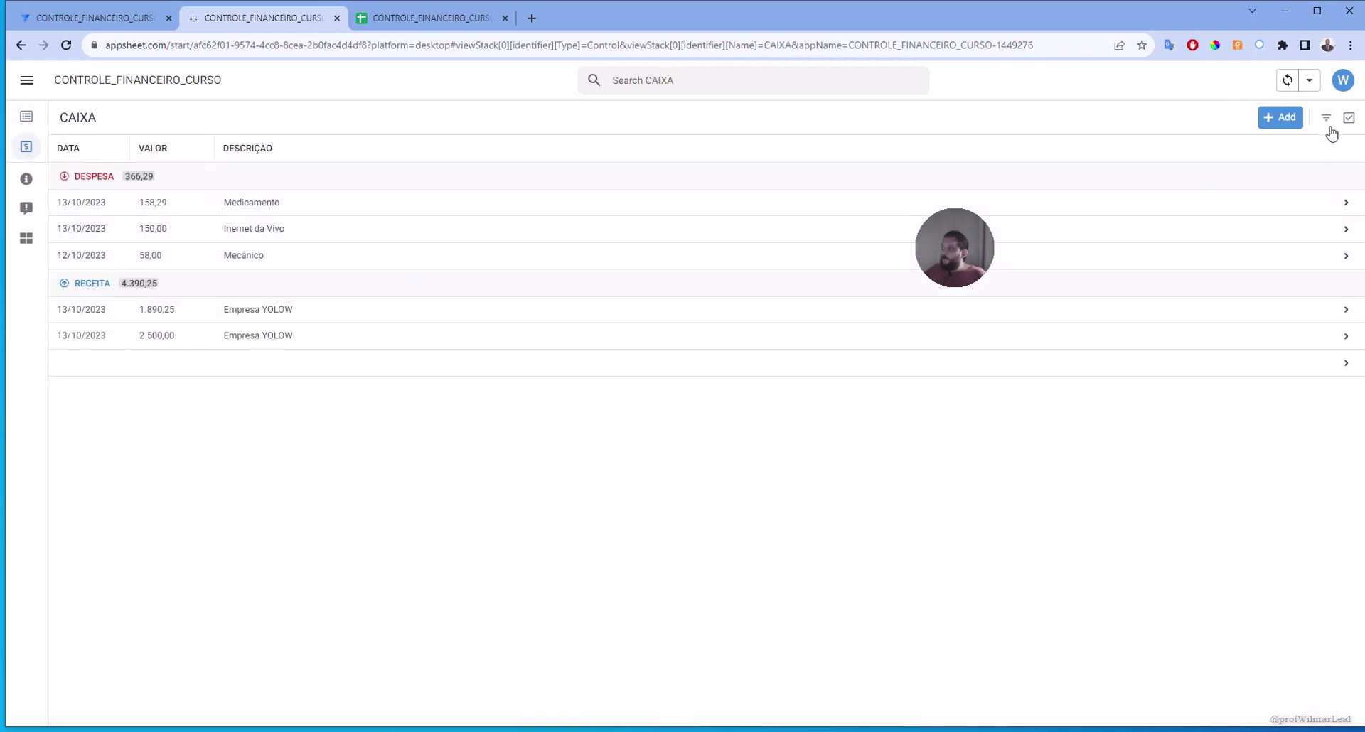
{"action": "left_click", "coordinate": [1285, 121]}
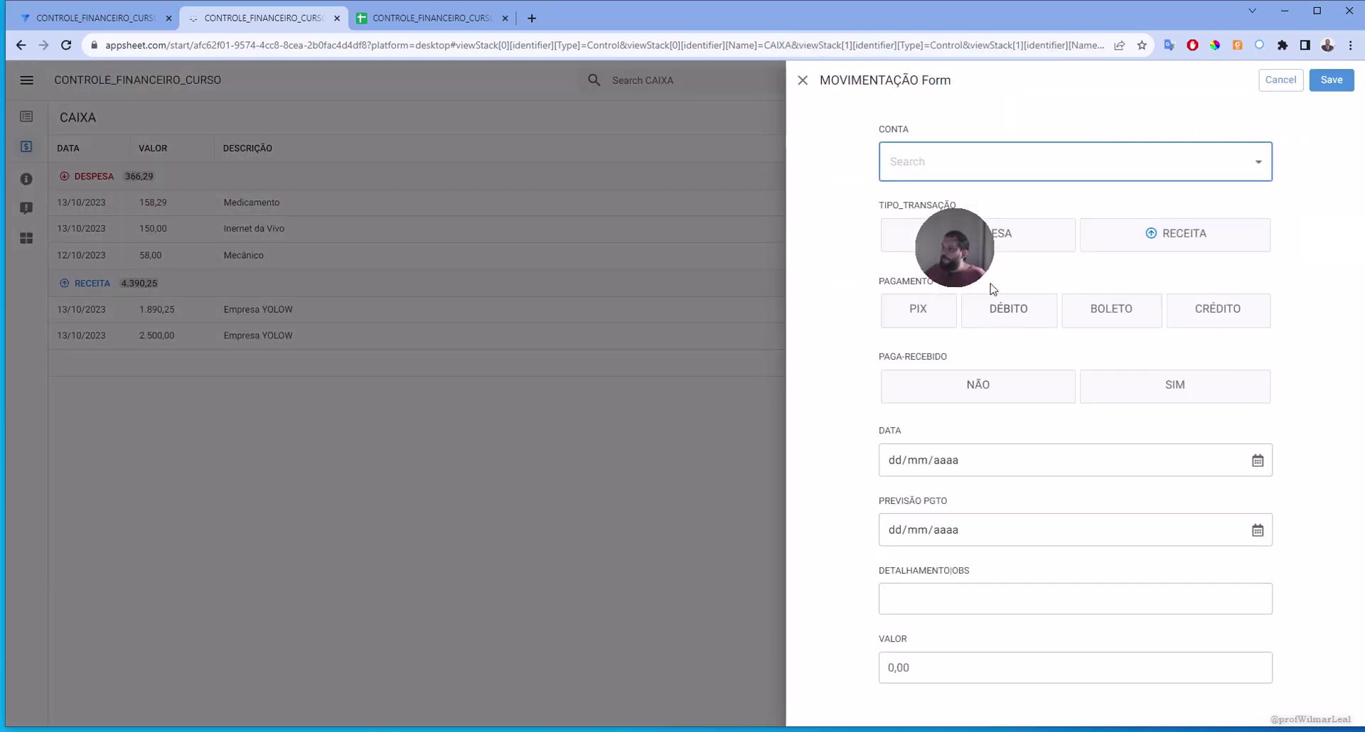